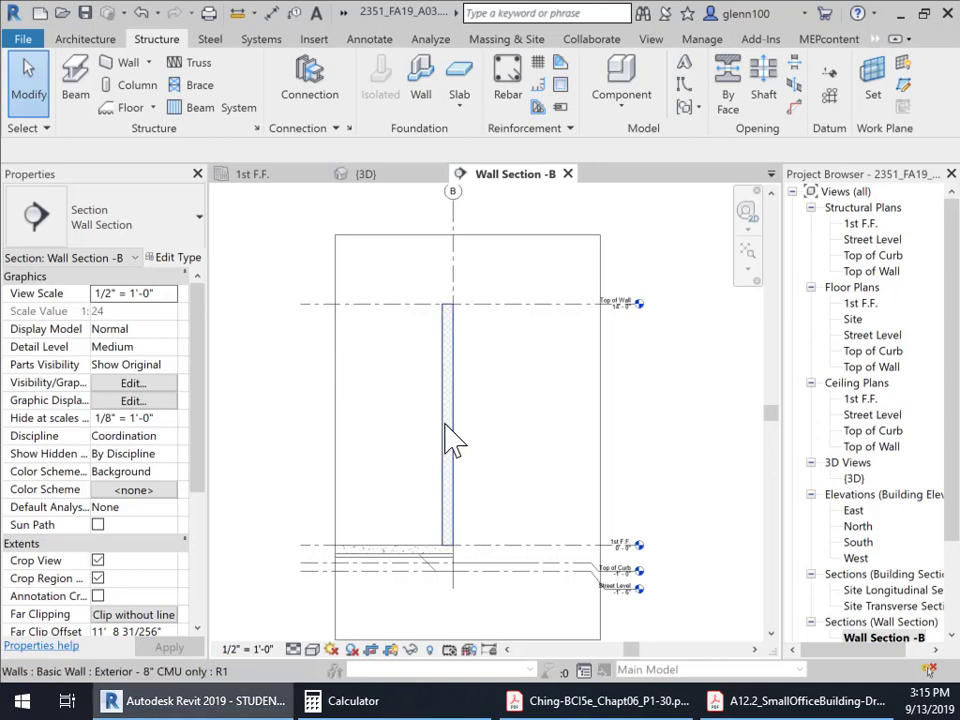
# Step: Inspect the thickened slab edge and the 6" foundation slab in the wall section, and view the selected slab in 3D
pyautogui.click(440, 558)
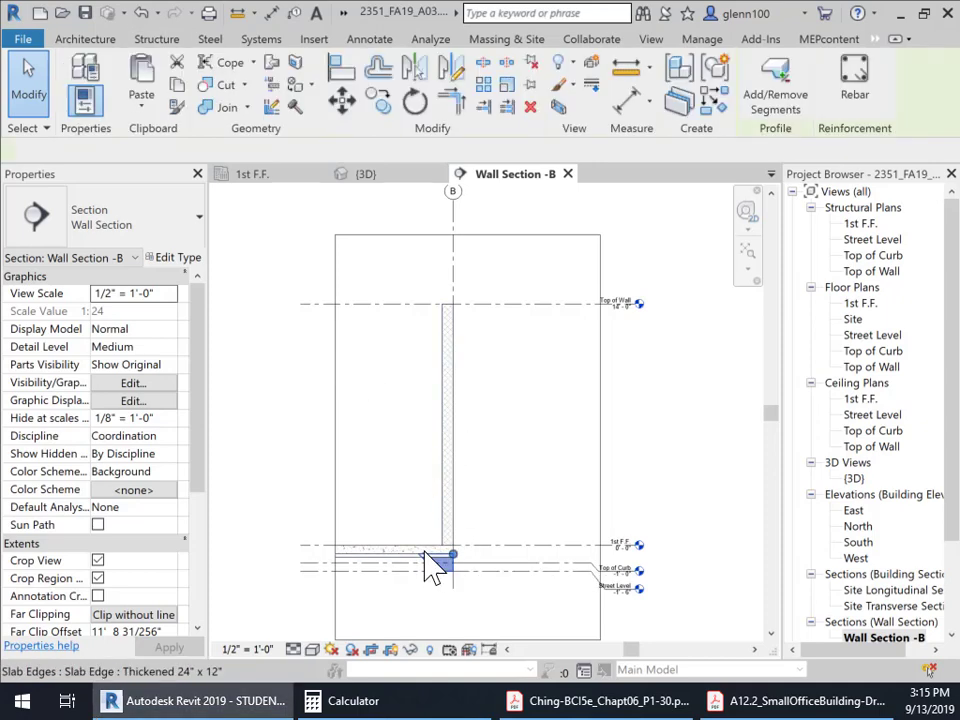
pyautogui.click(408, 553)
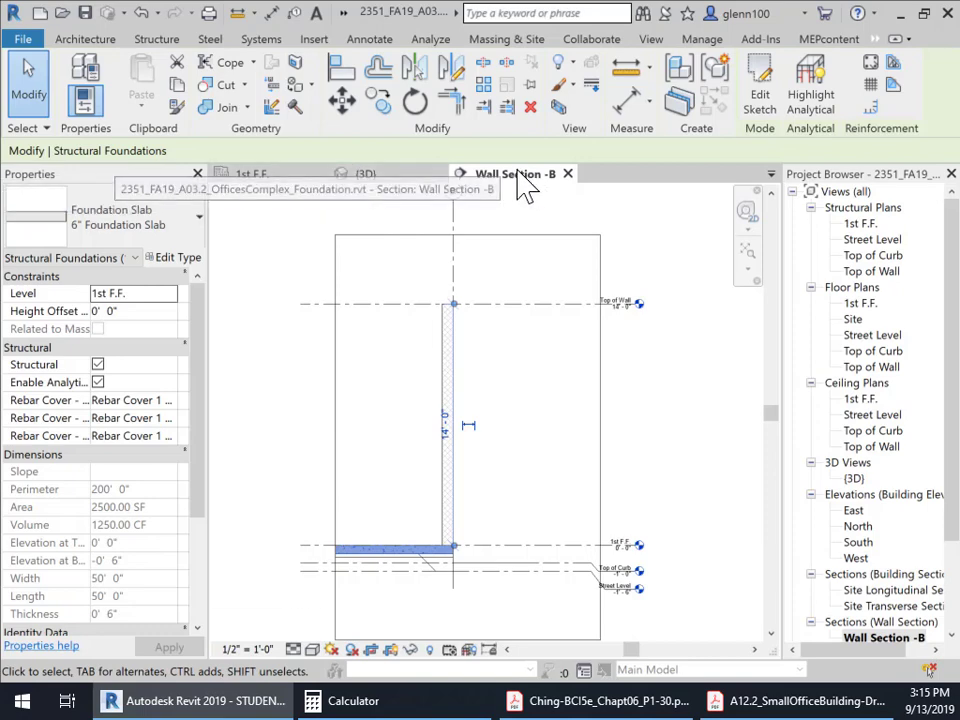
pyautogui.click(380, 176)
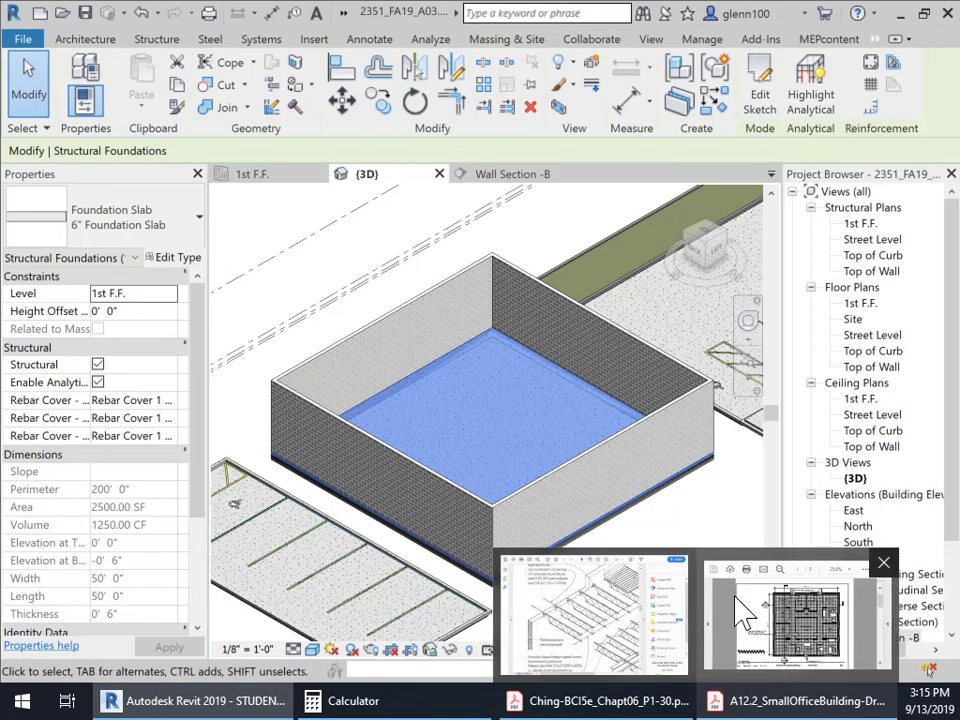
# Step: Switch to the A12.2 small office building PDF in Acrobat and examine the enlarged floor plan, including its dimensions and wall layout
pyautogui.click(836, 703)
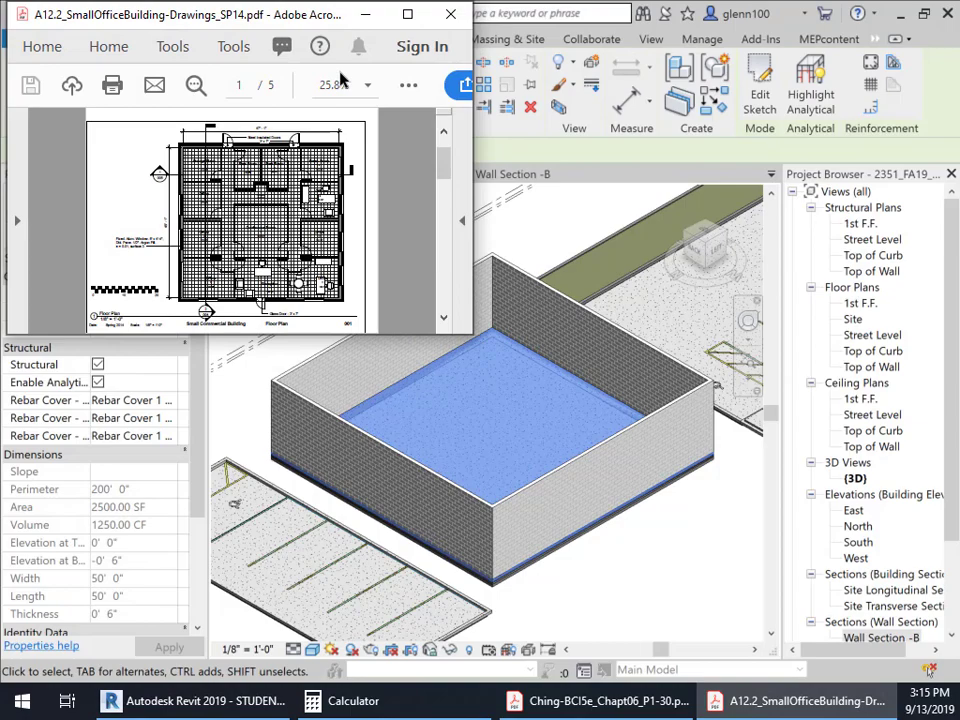
pyautogui.moveTo(313, 36); pyautogui.dragTo(544, 57)
pyautogui.doubleClick(544, 57)
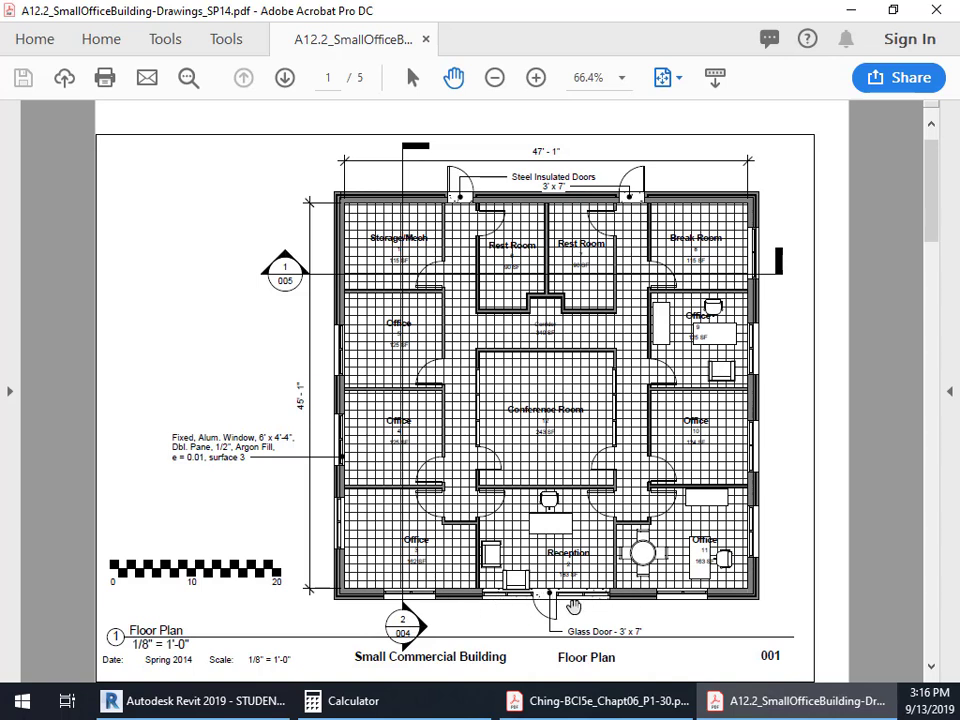
pyautogui.click(858, 24)
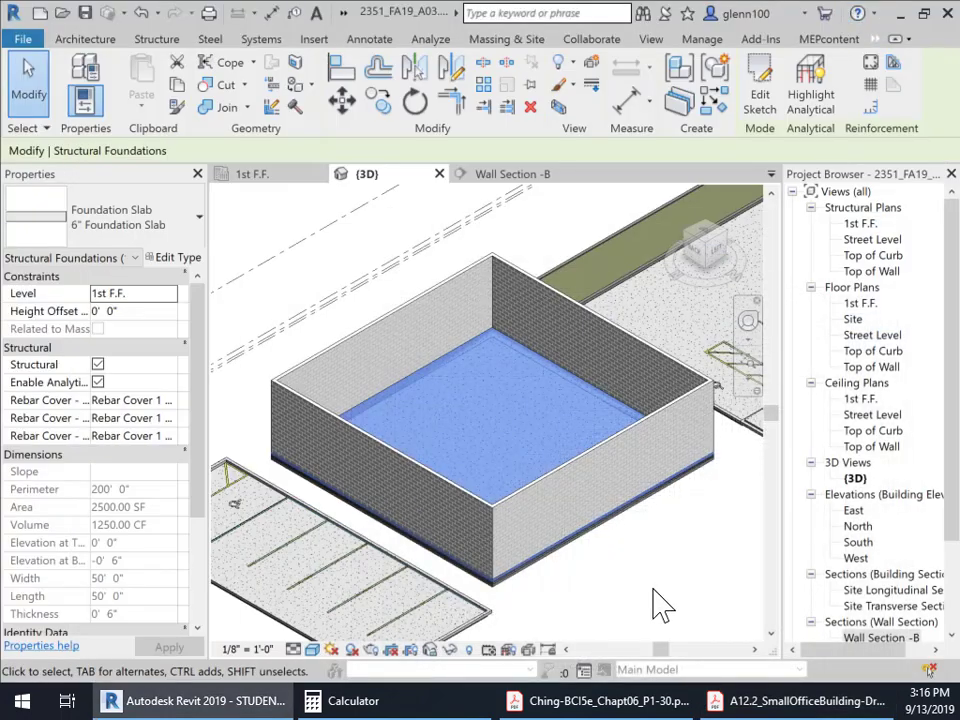
# Step: Switch to the Ching Chapter 6 PDF and examine the bridging notes and the flush-edge bearing wall detail on page 13
pyautogui.moveTo(588, 710)
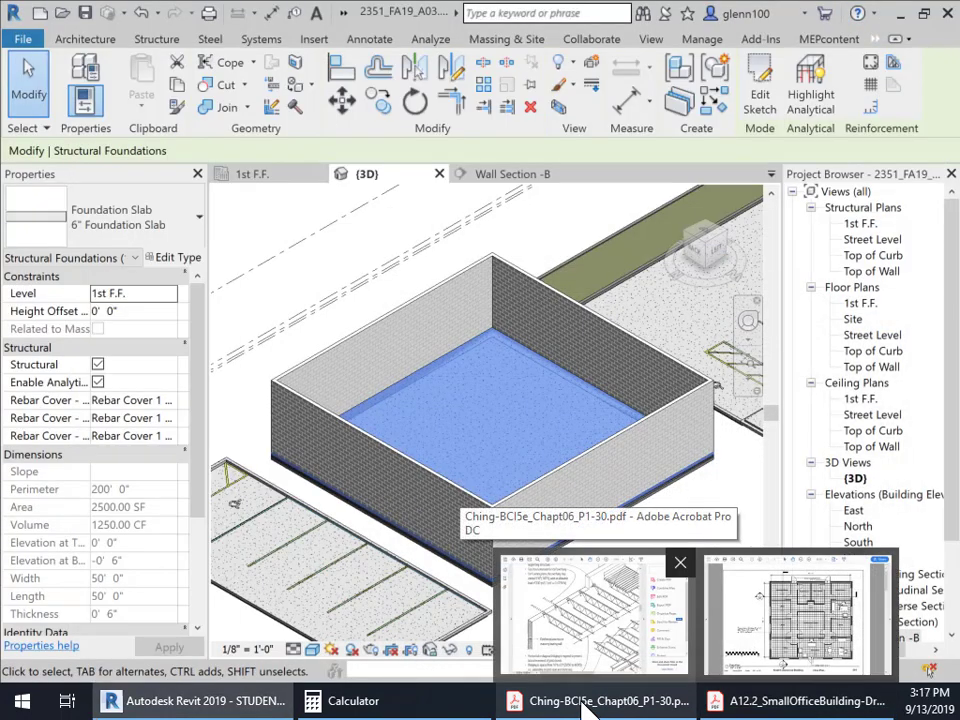
pyautogui.click(594, 615)
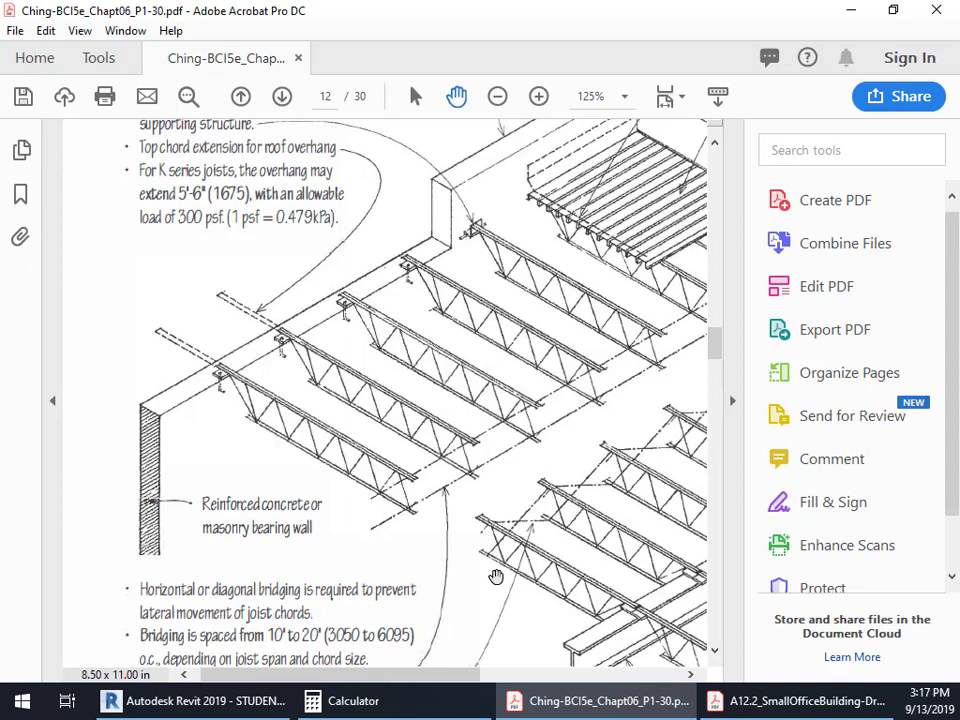
pyautogui.scroll(-15, 414, 556)
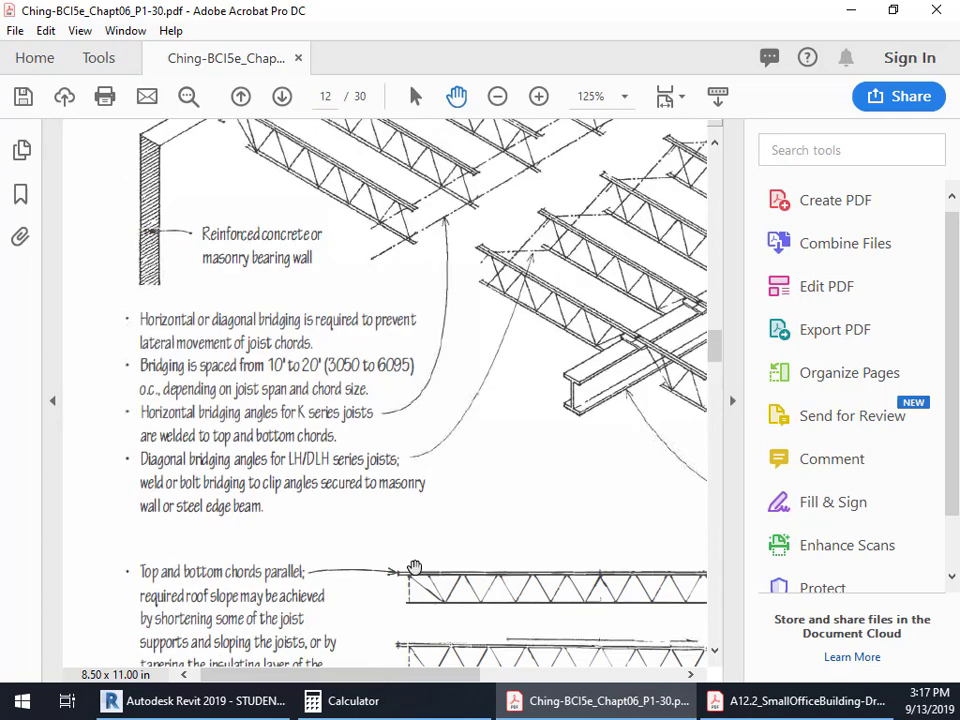
pyautogui.scroll(-10, 412, 571)
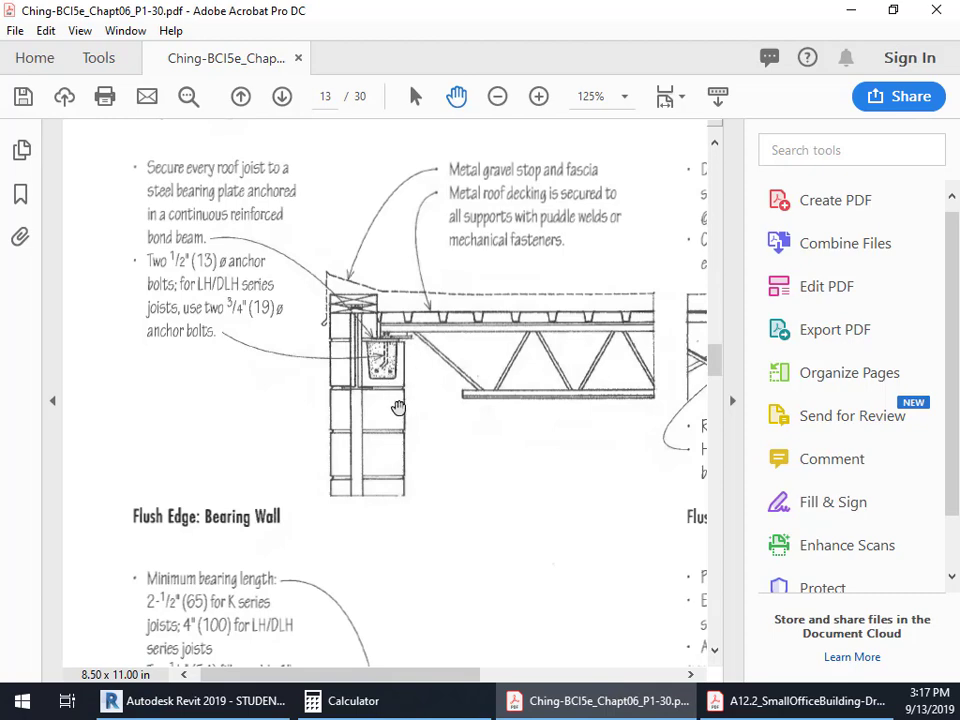
pyautogui.keyDown('ctrl'); pyautogui.scroll(3, 385, 348); pyautogui.keyUp('ctrl')
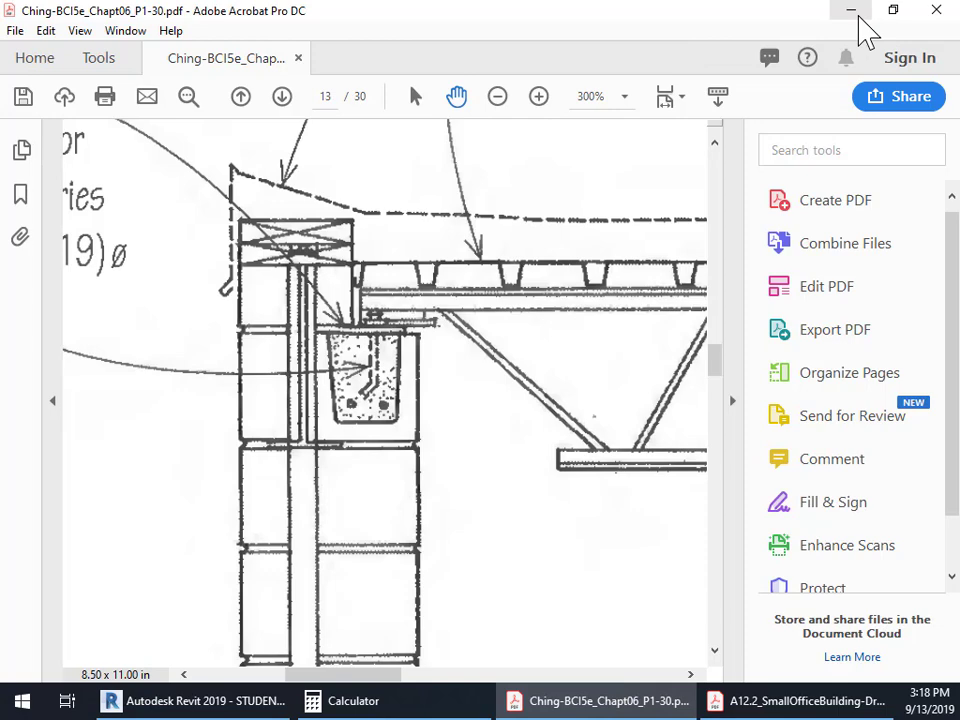
pyautogui.click(851, 10)
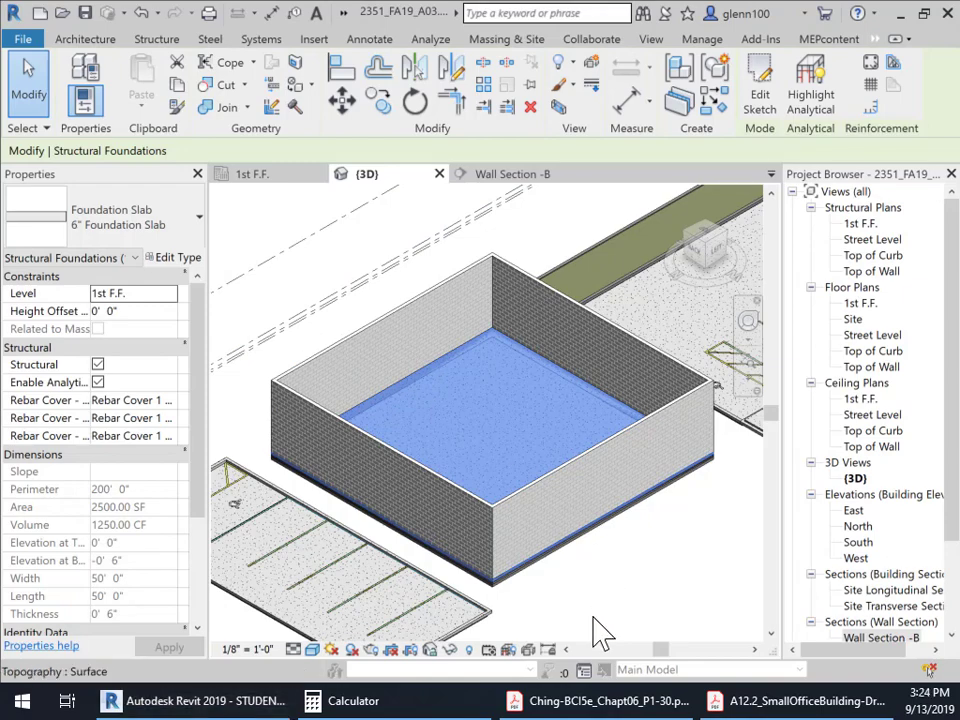
# Step: Return to the Ching PDF and study the steel joist framing drawing on page 12, including the joists on the masonry bearing wall
pyautogui.click(605, 701)
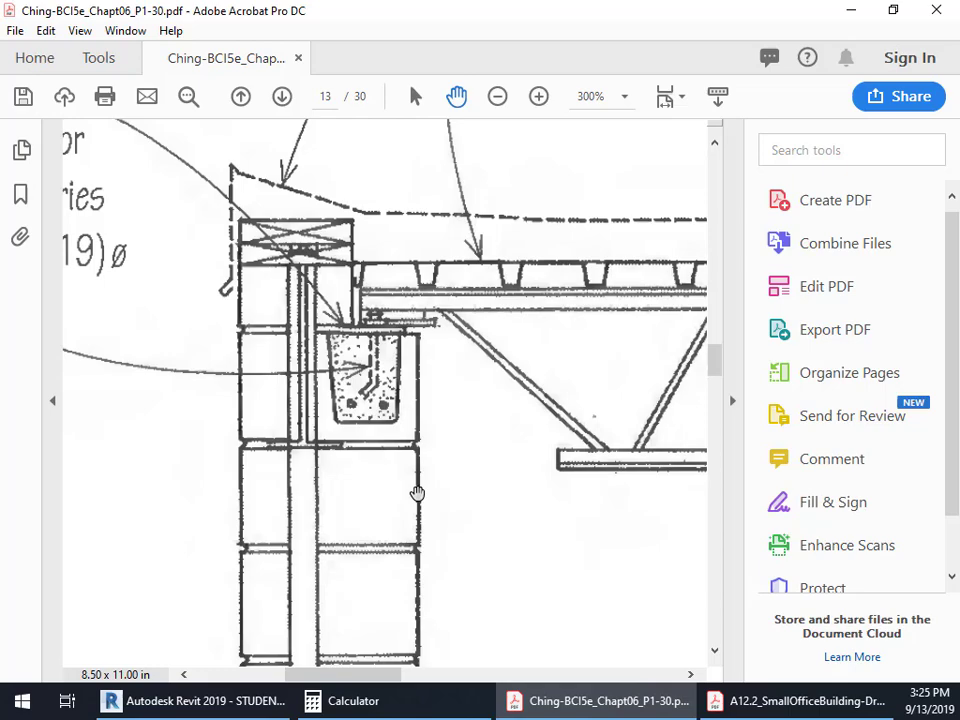
pyautogui.scroll(20, 469, 345)
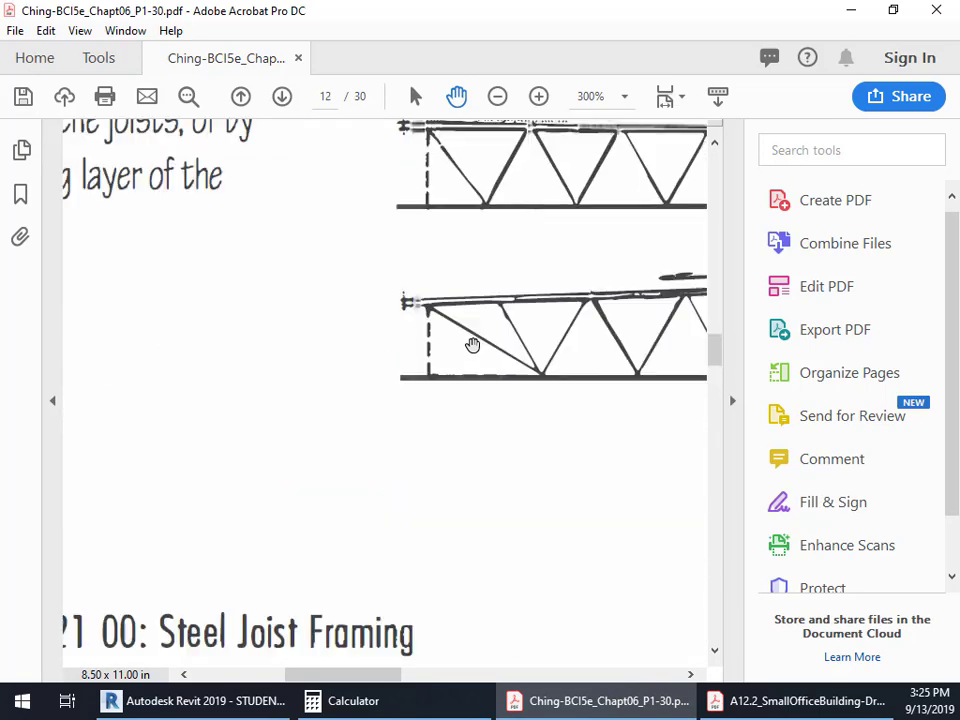
pyautogui.scroll(10, 473, 345)
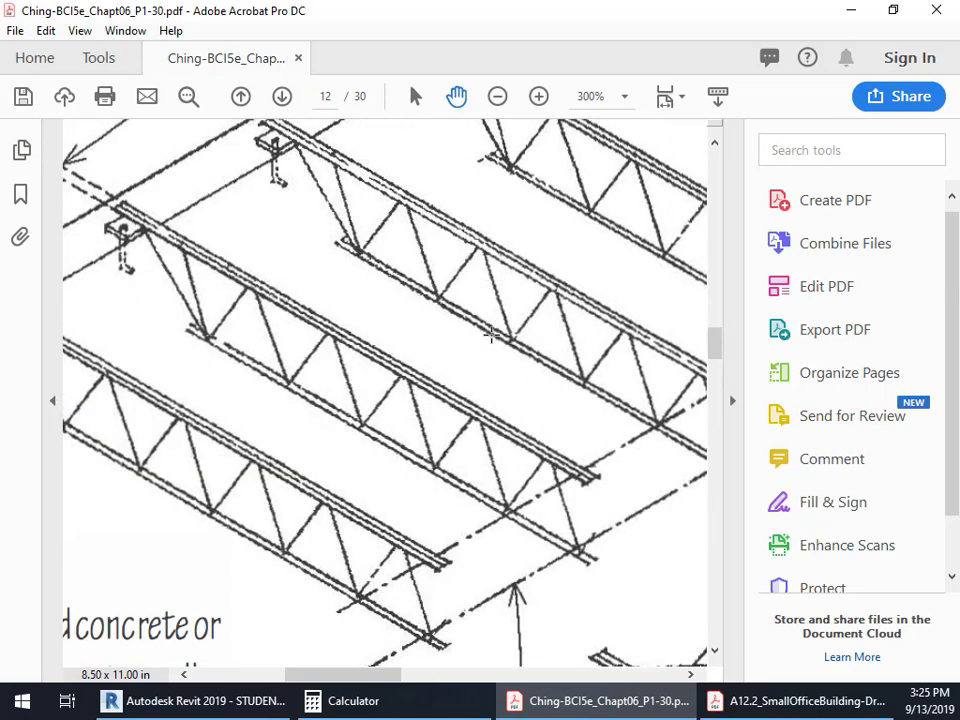
pyautogui.keyDown('ctrl'); pyautogui.scroll(-2, 490, 335); pyautogui.keyUp('ctrl')
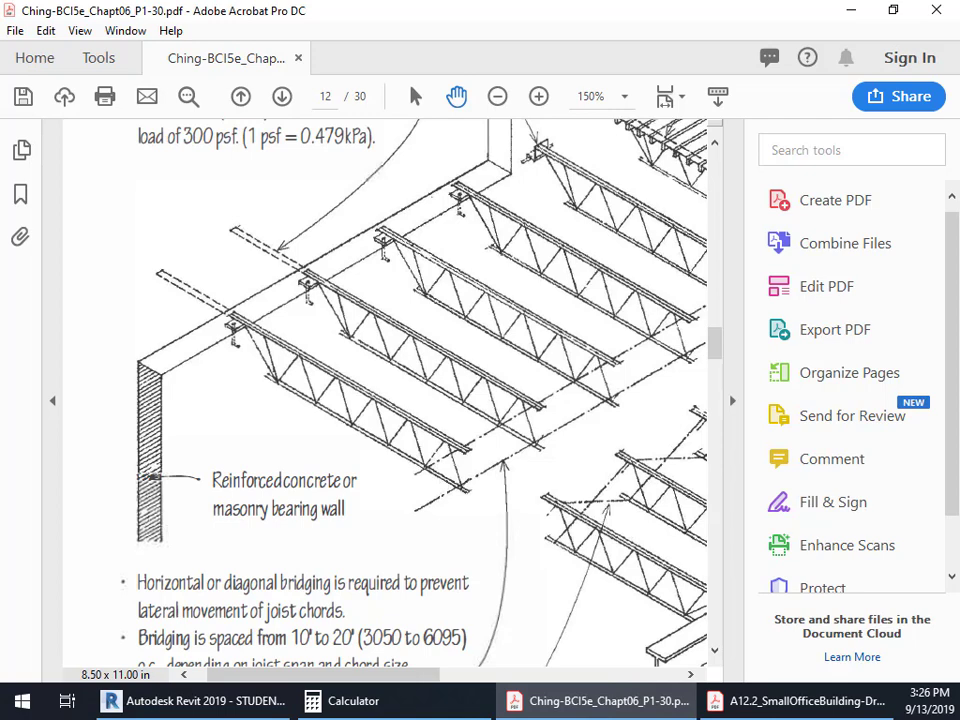
# Step: Switch to Calculator and divide 50 by 6
pyautogui.hotkey('alt', 'Tab')
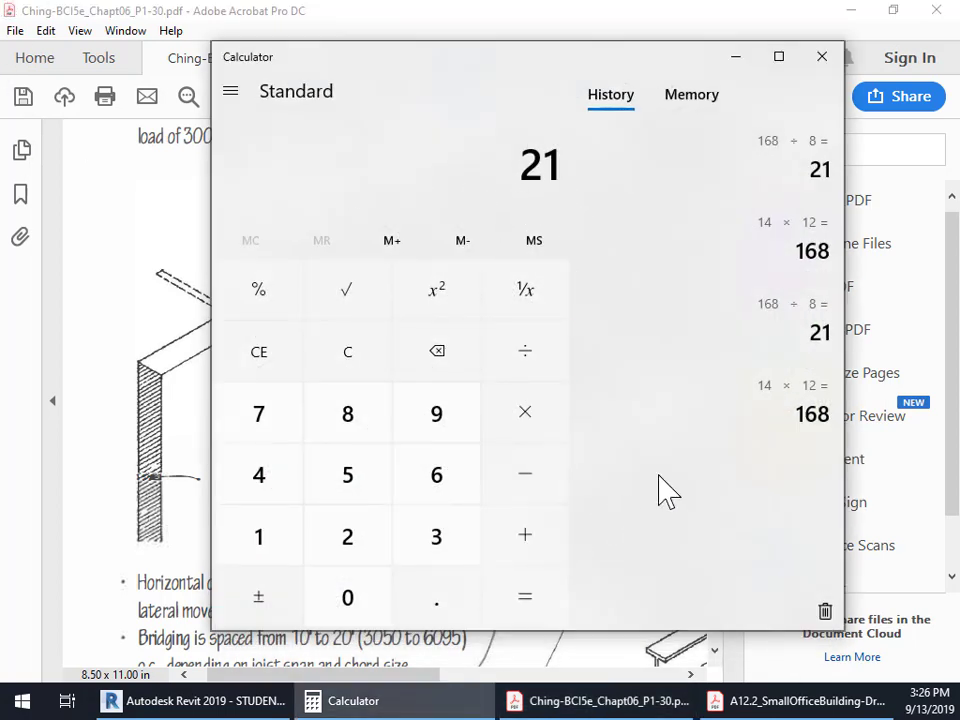
pyautogui.click(358, 484)
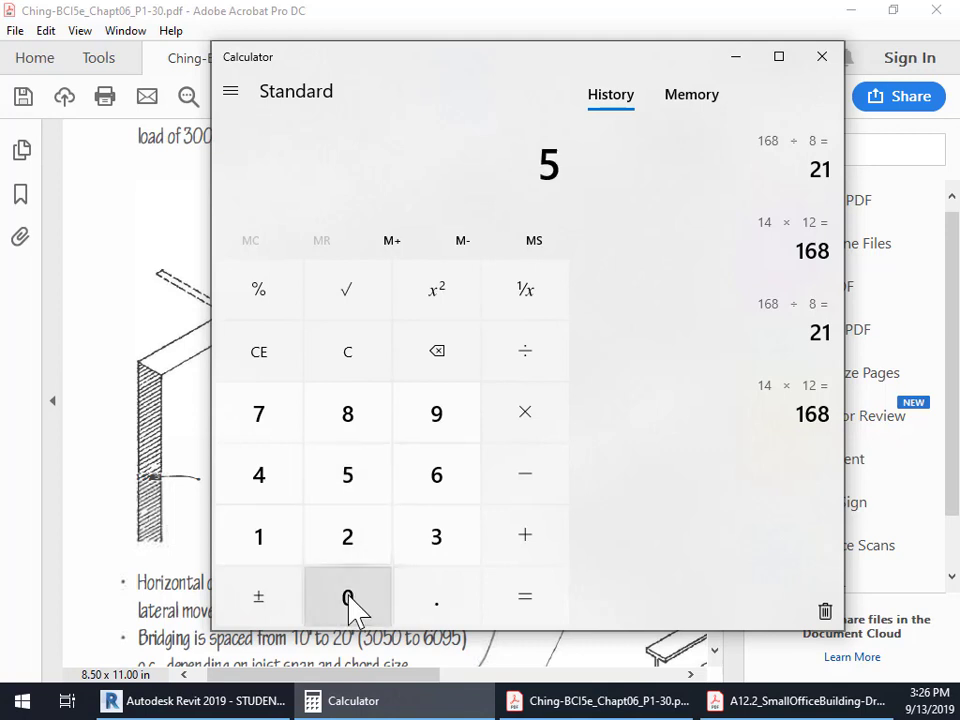
pyautogui.click(352, 605)
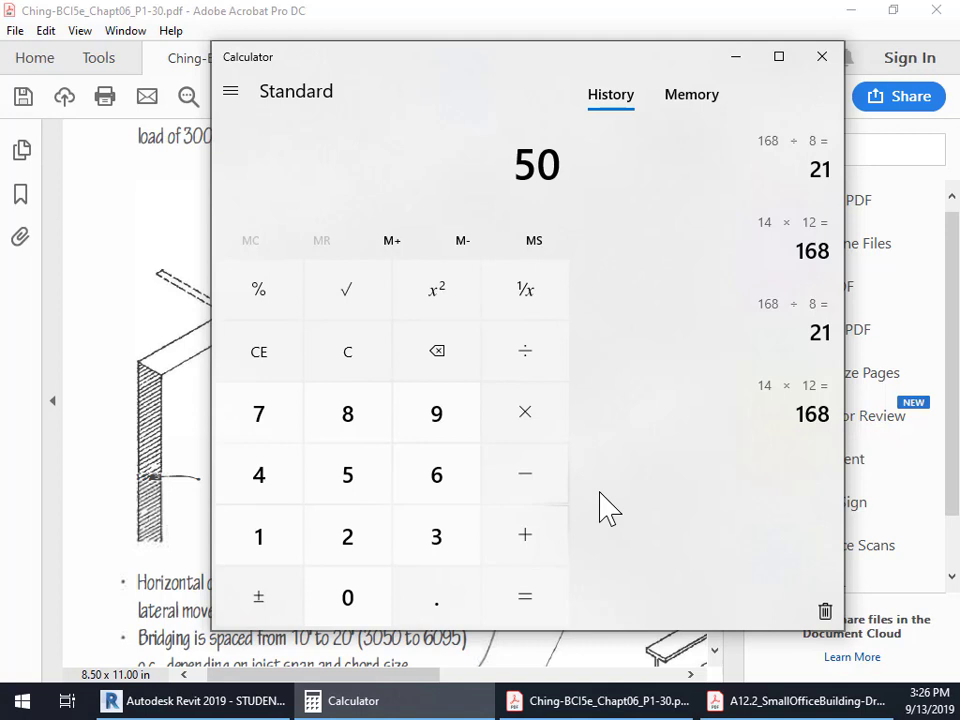
pyautogui.click(558, 452)
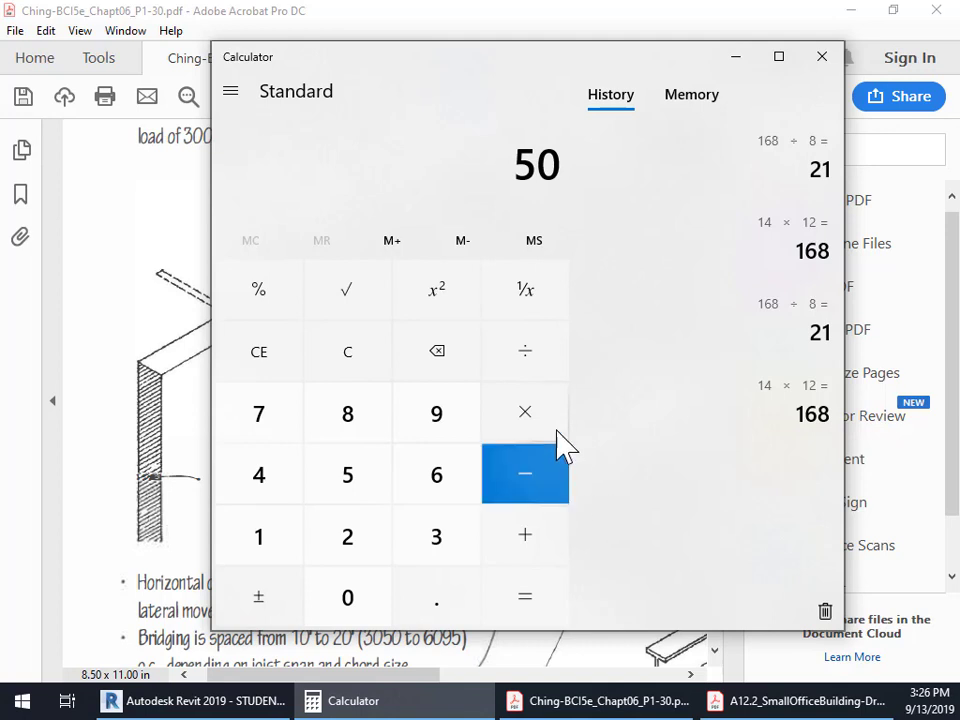
pyautogui.click(525, 360)
pyautogui.click(444, 480)
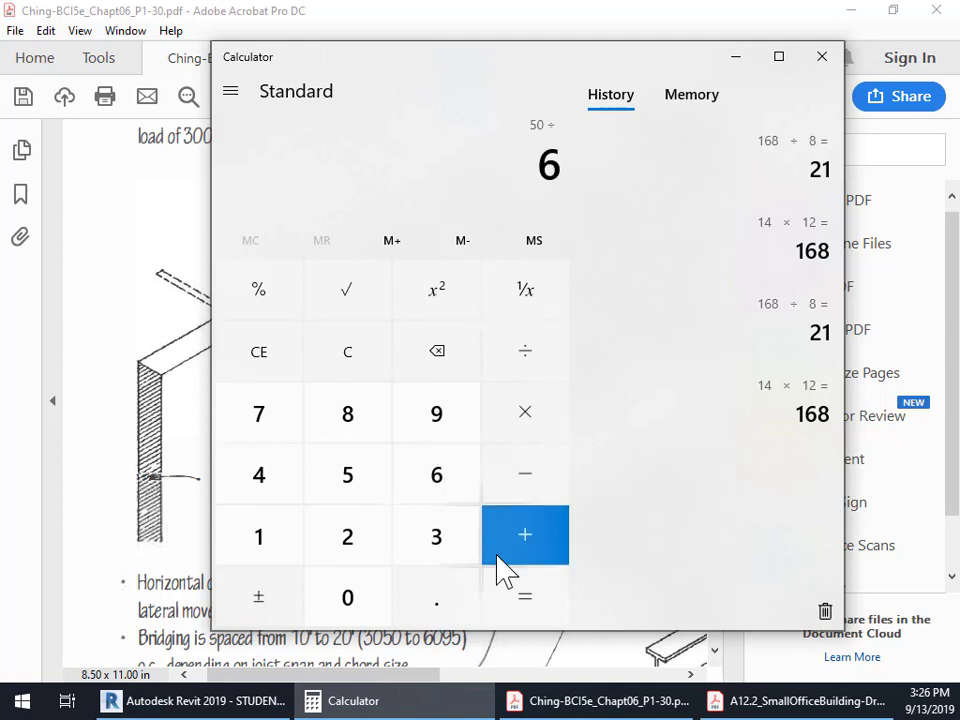
pyautogui.click(529, 610)
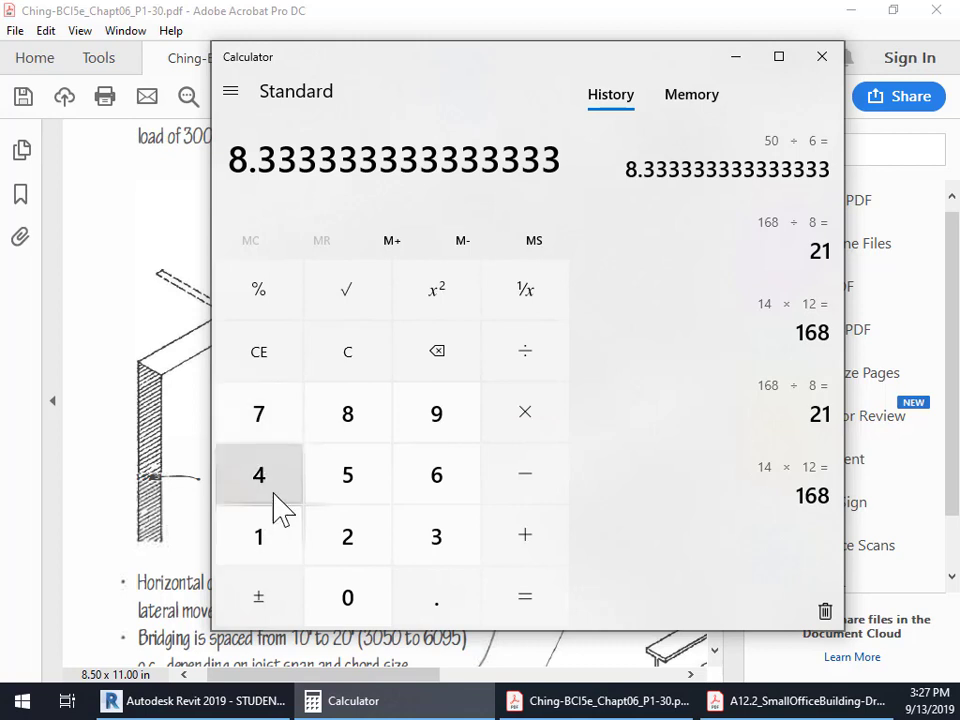
# Step: Divide 50 by 4 and close Calculator
pyautogui.click(352, 488)
pyautogui.click(352, 598)
pyautogui.click(531, 358)
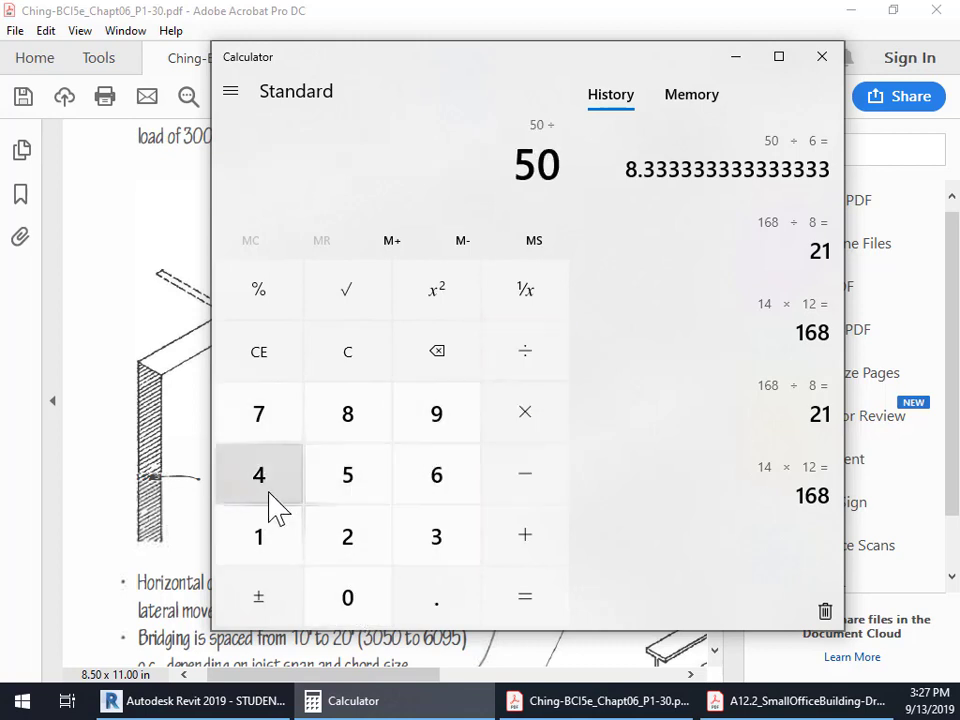
pyautogui.click(270, 496)
pyautogui.click(515, 600)
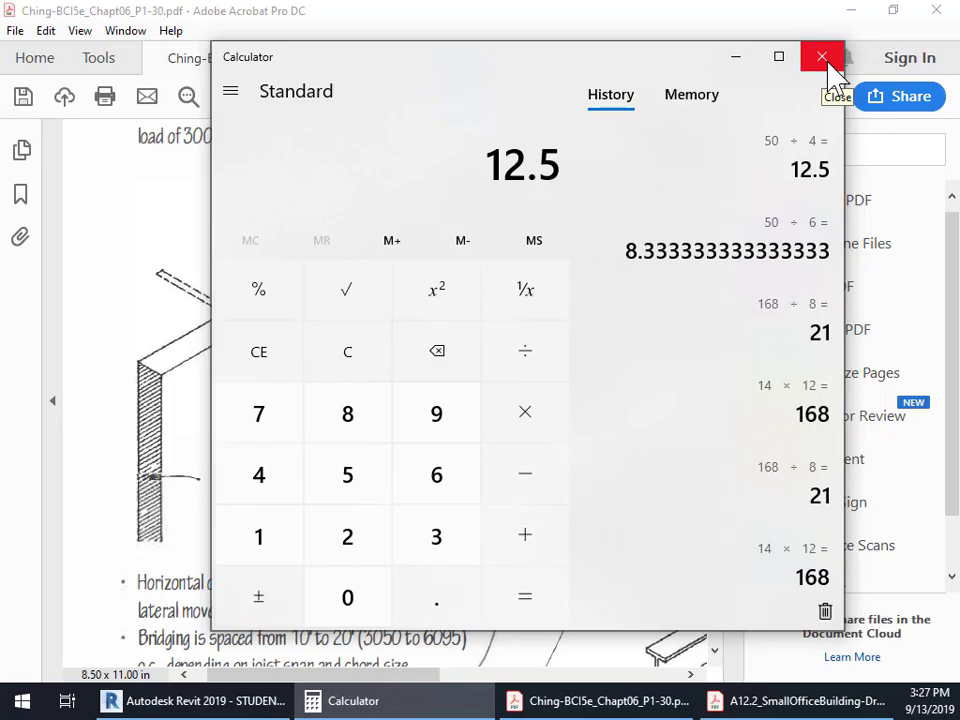
pyautogui.click(822, 57)
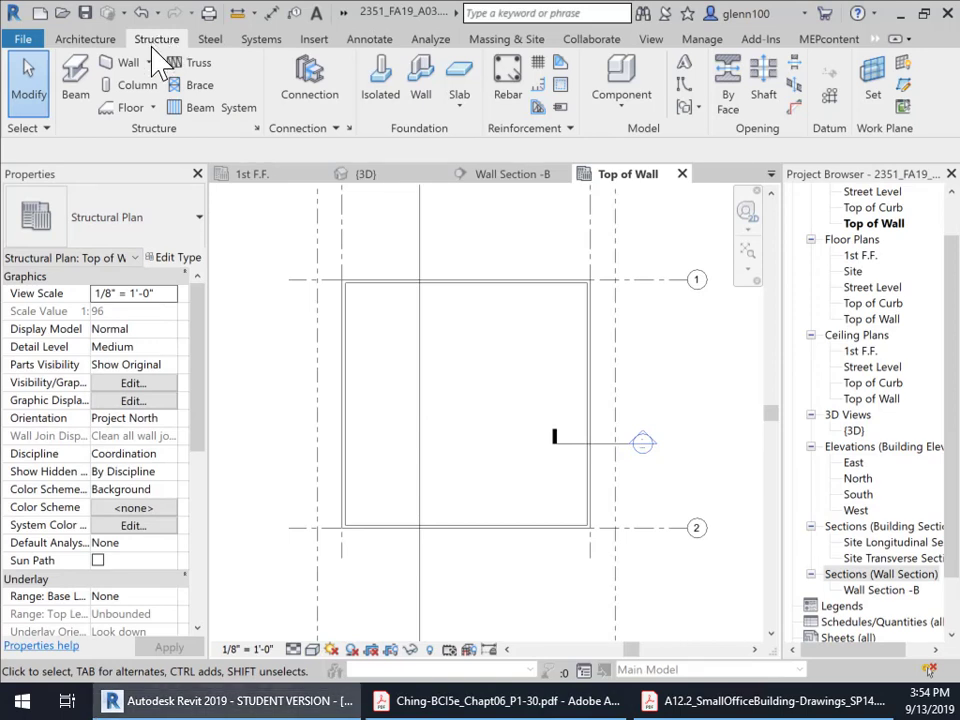
# Step: Start placing a beam on the Top of Wall structural plan using the K-Series Bar Joist-Angle Web 30K12 type
pyautogui.click(78, 82)
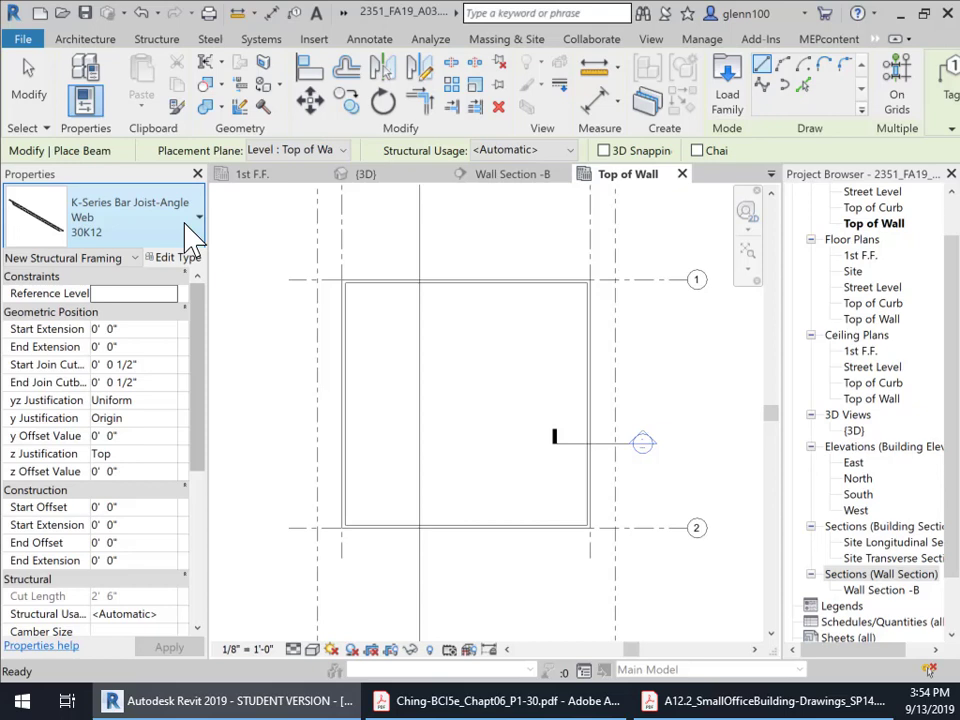
pyautogui.click(196, 236)
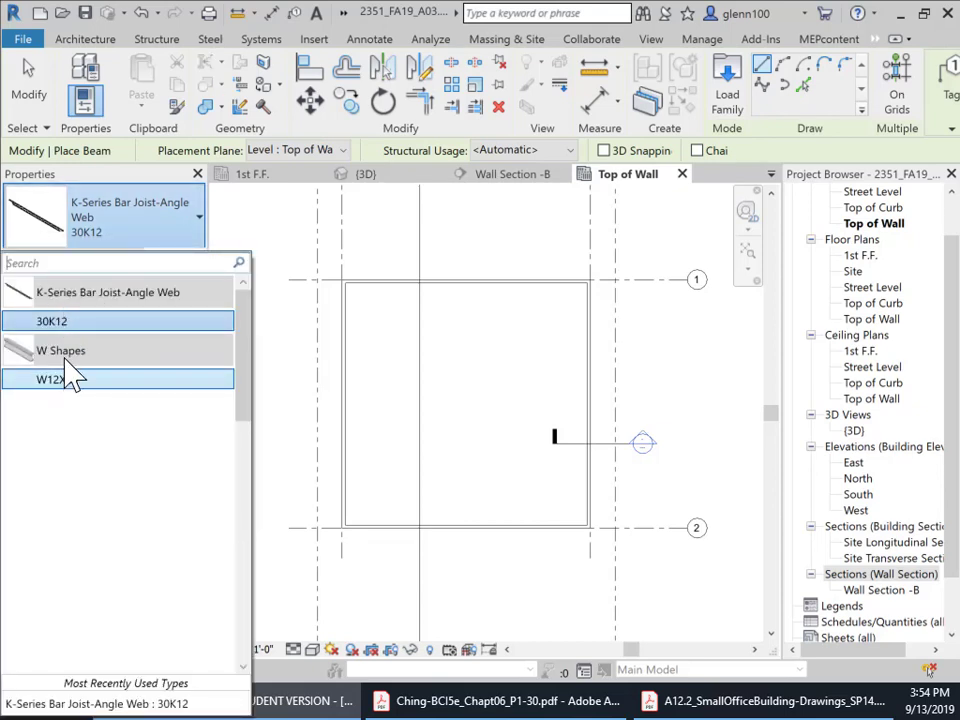
pyautogui.click(125, 321)
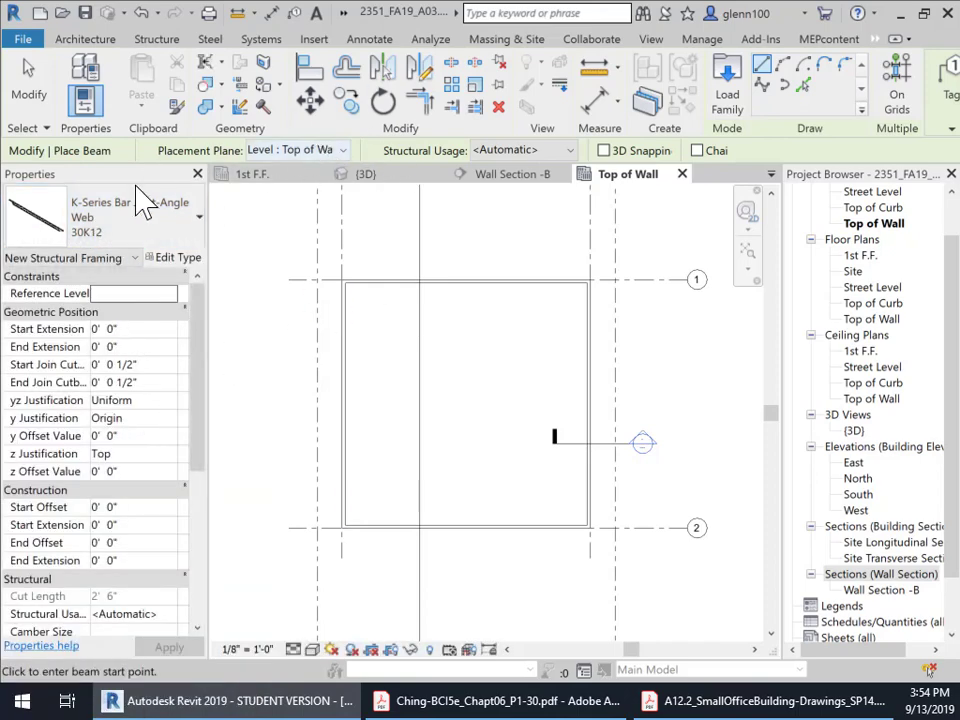
# Step: Start loading a family and browse the US Imperial library to the Steel folder under Structural Framing
pyautogui.click(730, 88)
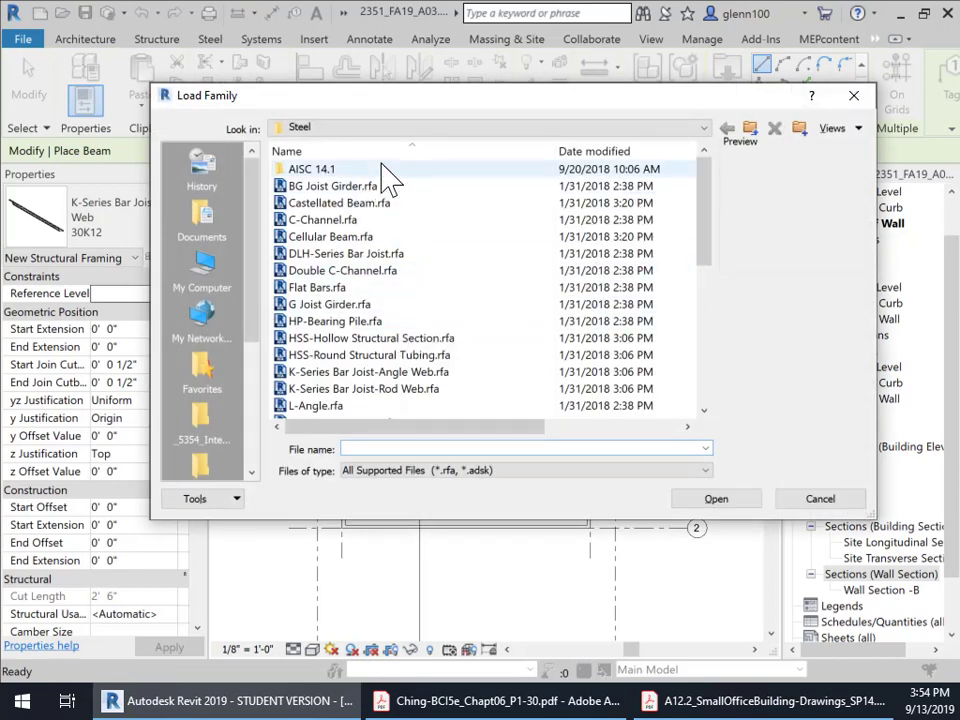
pyautogui.click(615, 127)
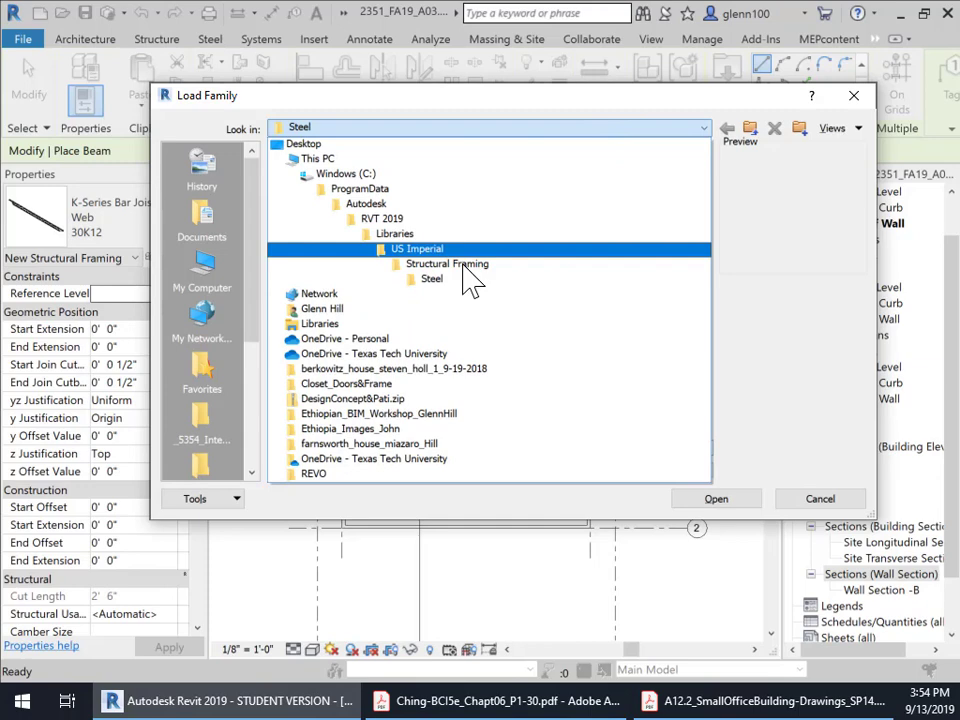
pyautogui.click(438, 266)
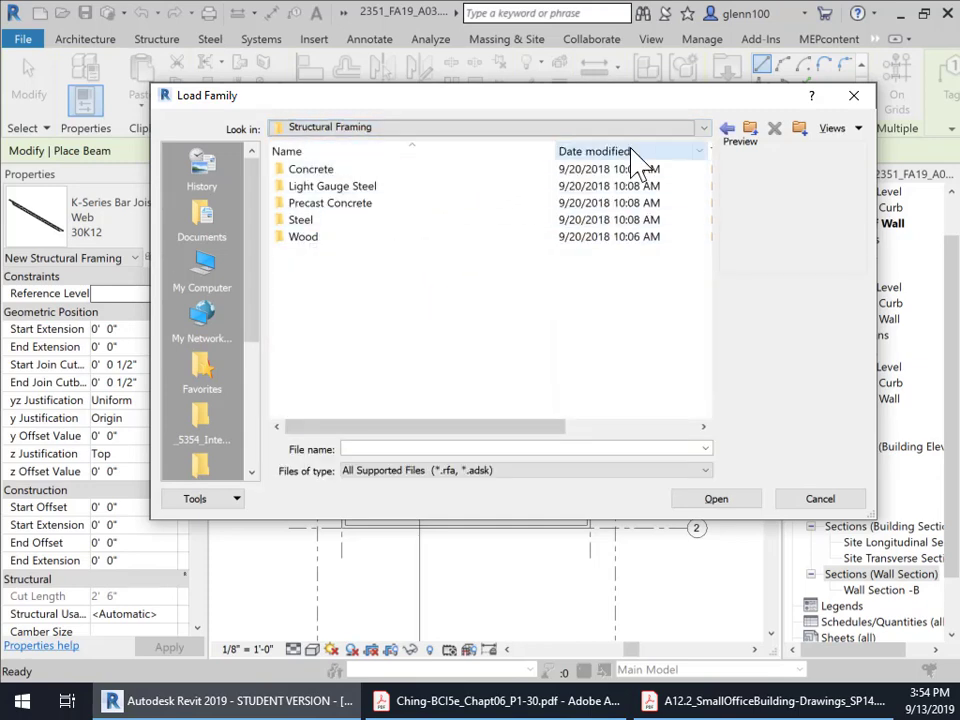
pyautogui.click(628, 129)
pyautogui.click(430, 250)
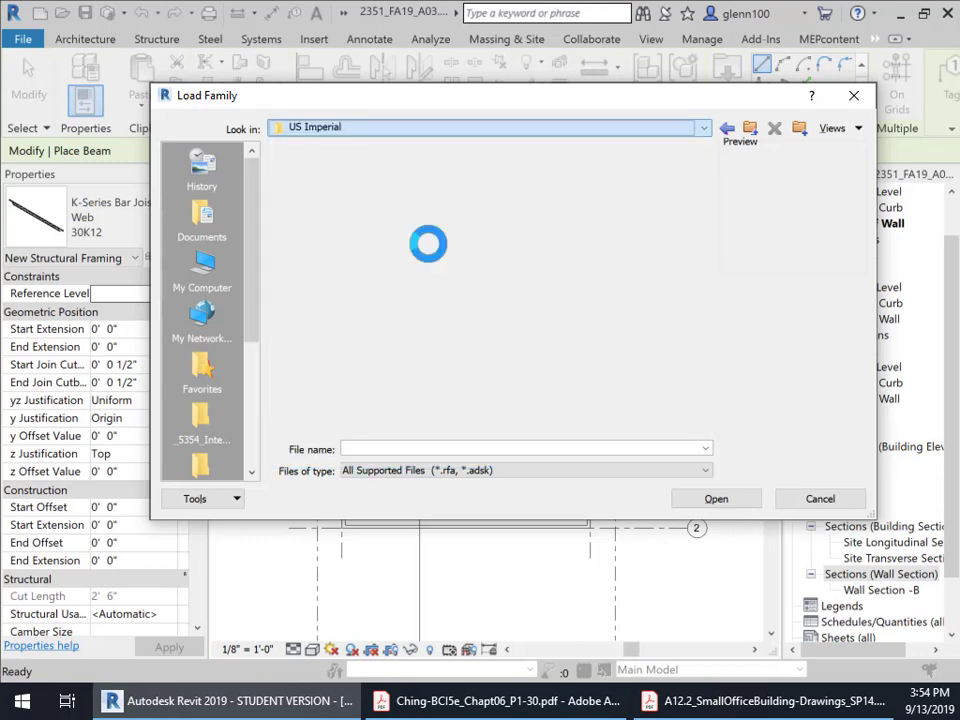
pyautogui.scroll(-5, 360, 308)
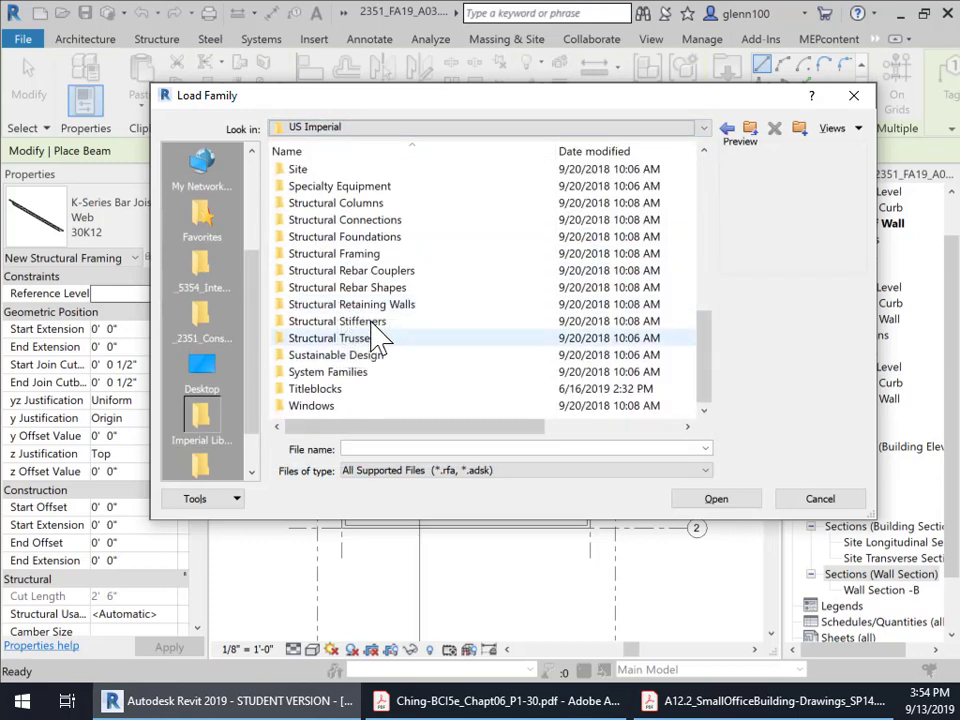
pyautogui.doubleClick(364, 255)
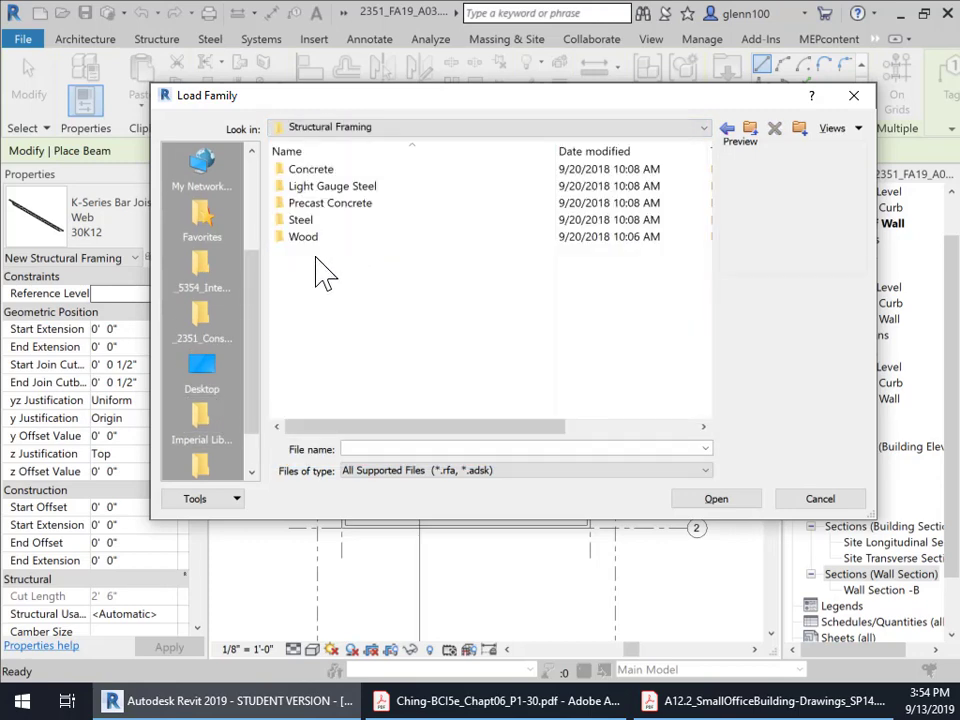
pyautogui.doubleClick(301, 220)
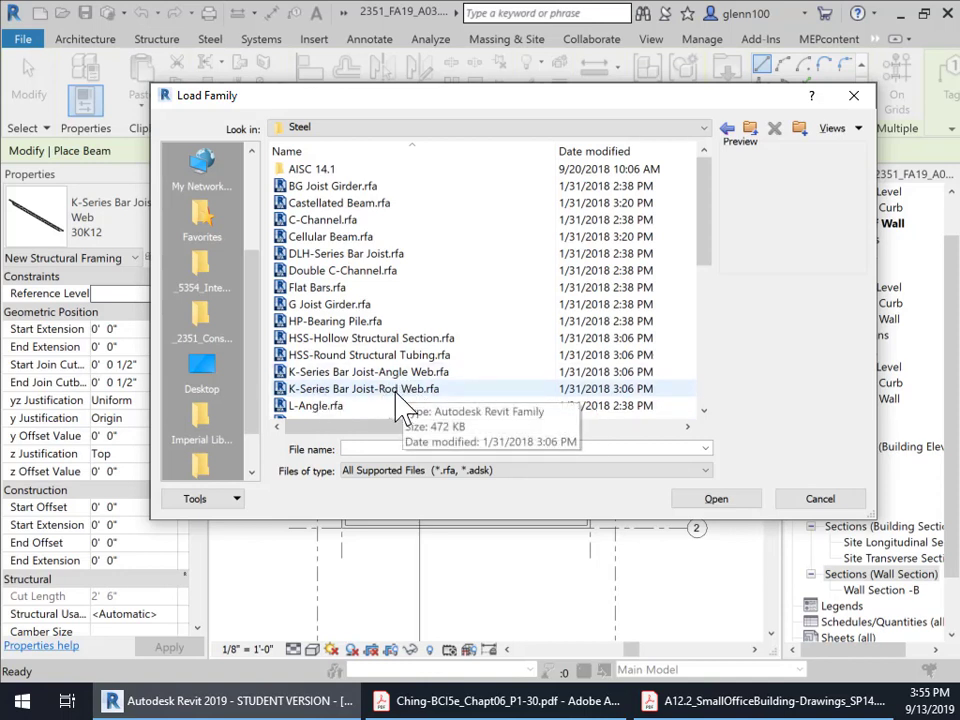
# Step: Load the 30K12 type of the K-Series Bar Joist-Rod Web family into the project
pyautogui.click(403, 407)
pyautogui.click(710, 505)
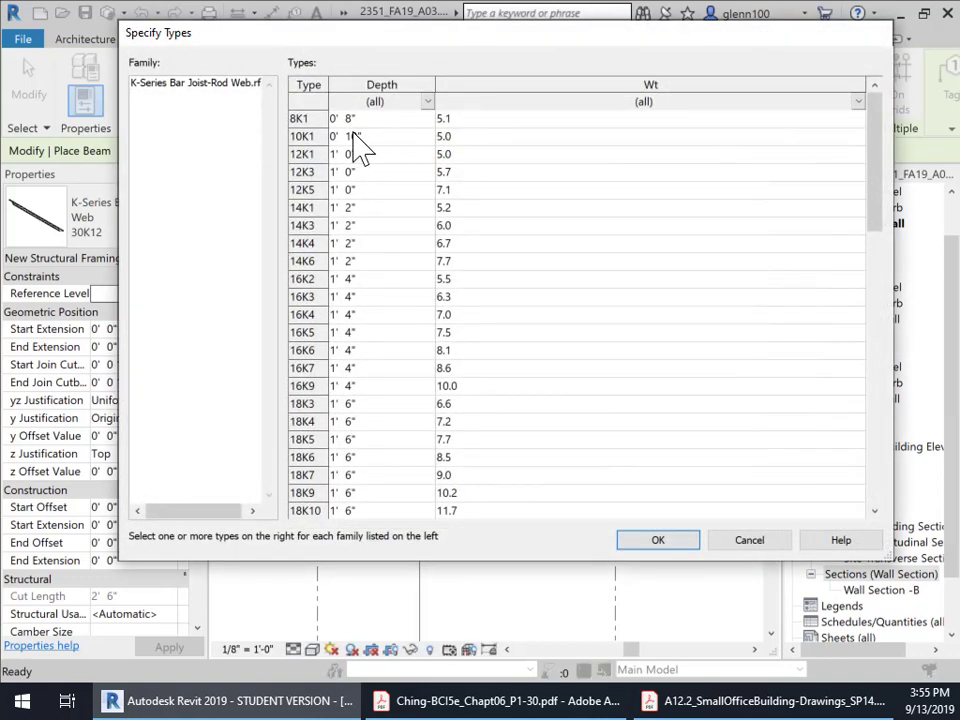
pyautogui.scroll(-14, 375, 480)
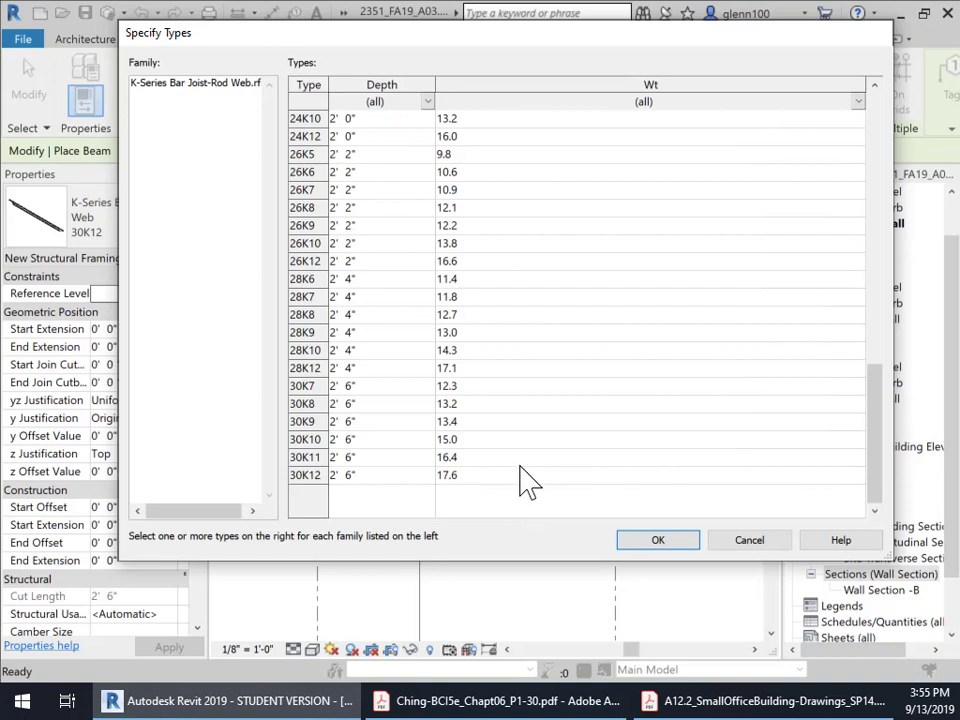
pyautogui.click(308, 475)
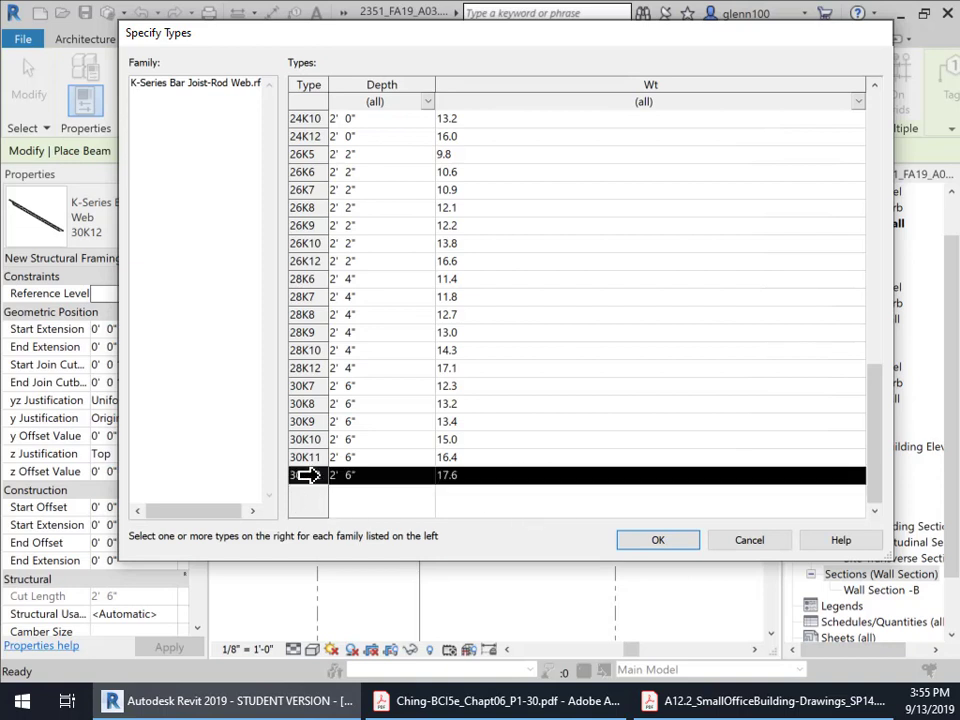
pyautogui.click(660, 545)
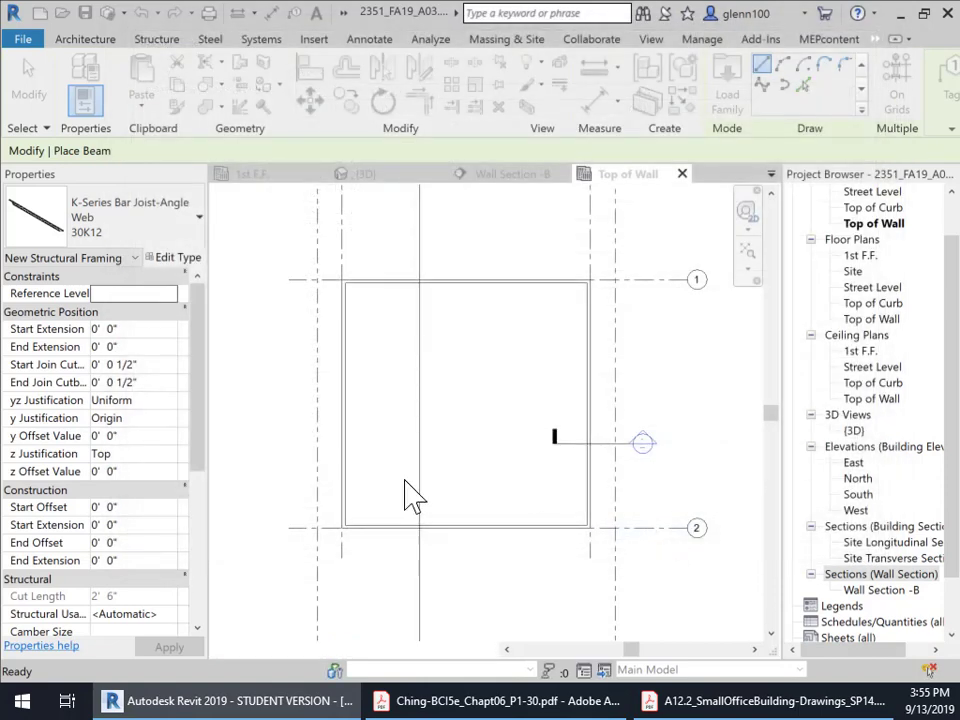
# Step: Set the type for the new beam to K-Series Bar Joist-Angle Web 30K12
pyautogui.click(143, 225)
pyautogui.click(143, 225)
pyautogui.click(143, 225)
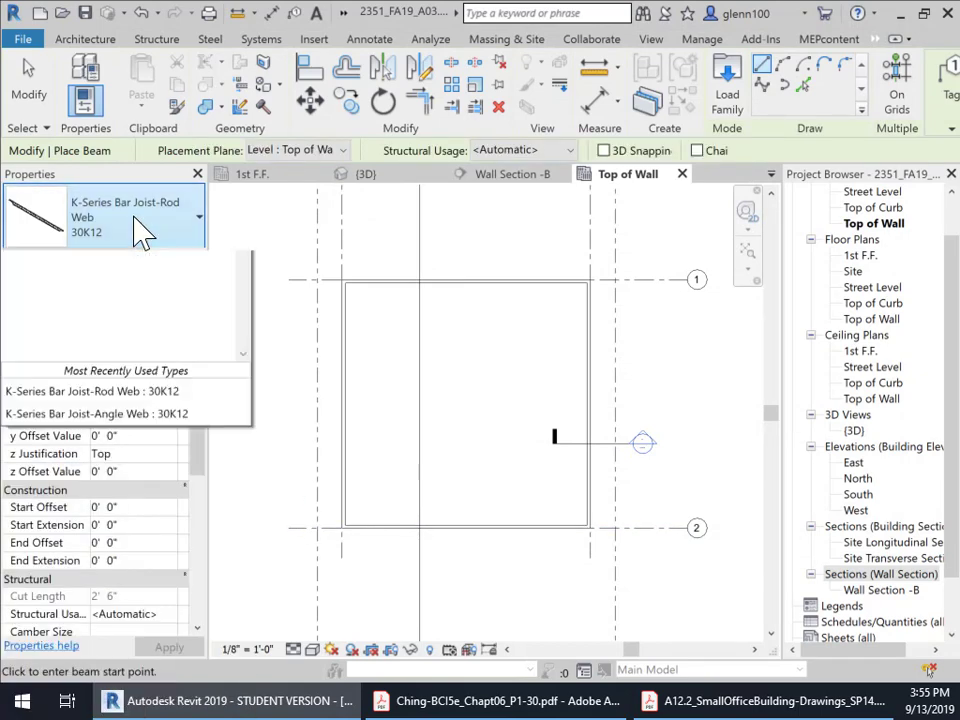
pyautogui.click(71, 329)
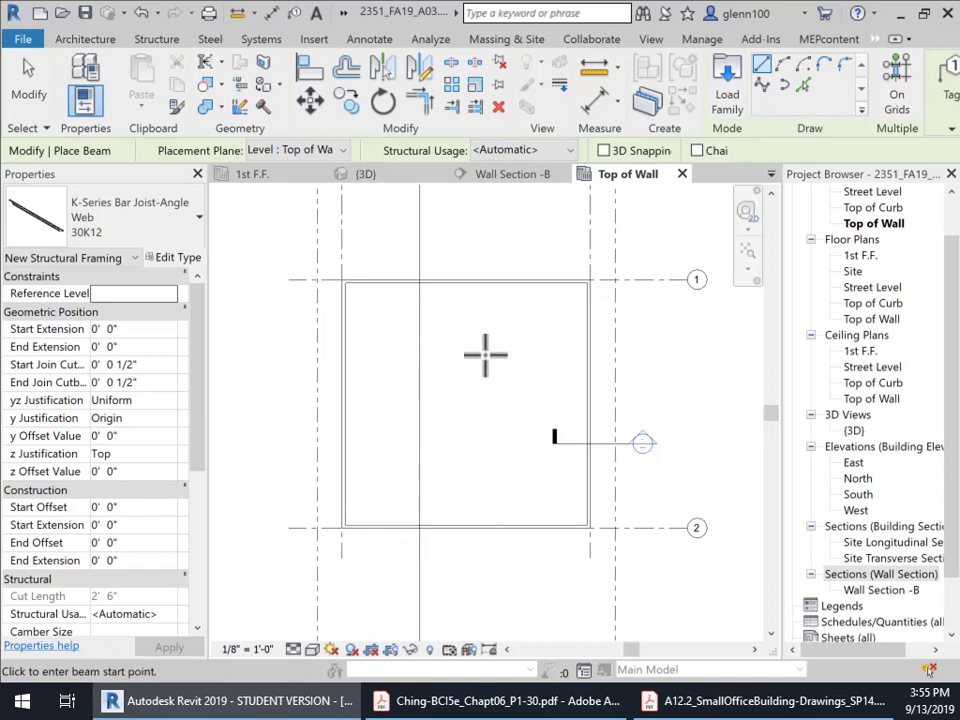
pyautogui.scroll(2, 393, 310)
pyautogui.moveTo(396, 300); pyautogui.dragTo(496, 480, button='middle')
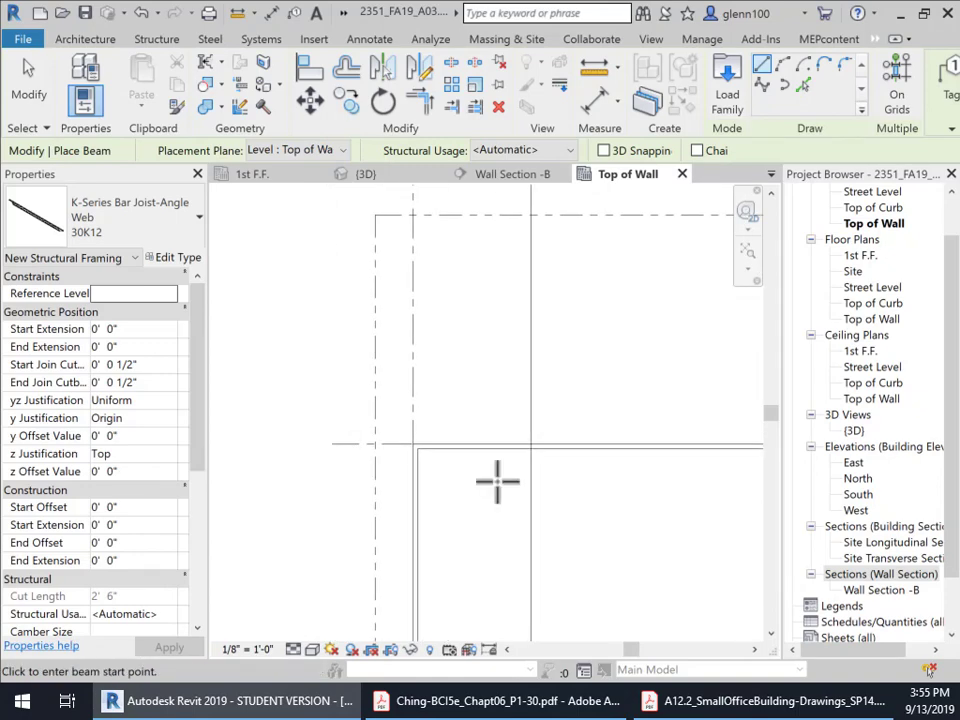
pyautogui.scroll(2, 470, 482)
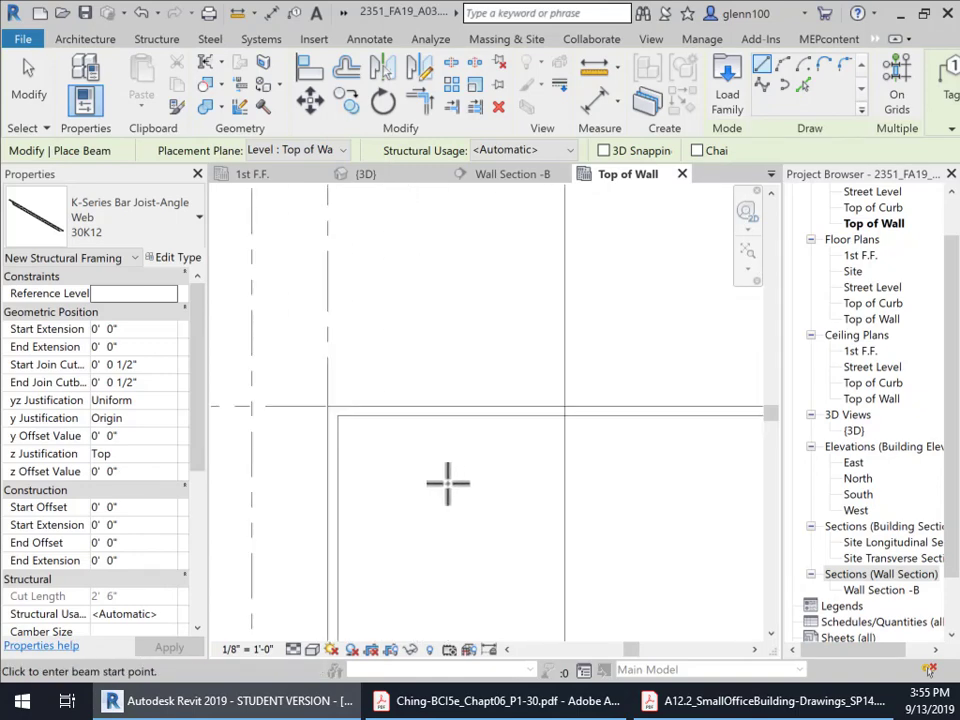
pyautogui.click(333, 421)
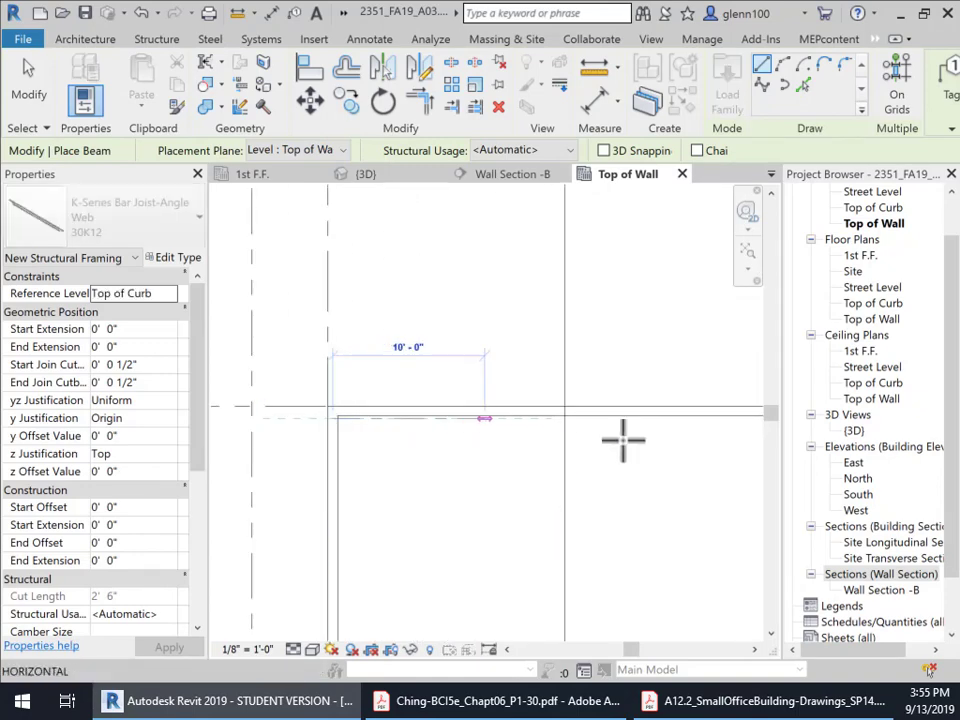
pyautogui.moveTo(703, 435); pyautogui.dragTo(332, 476, button='middle')
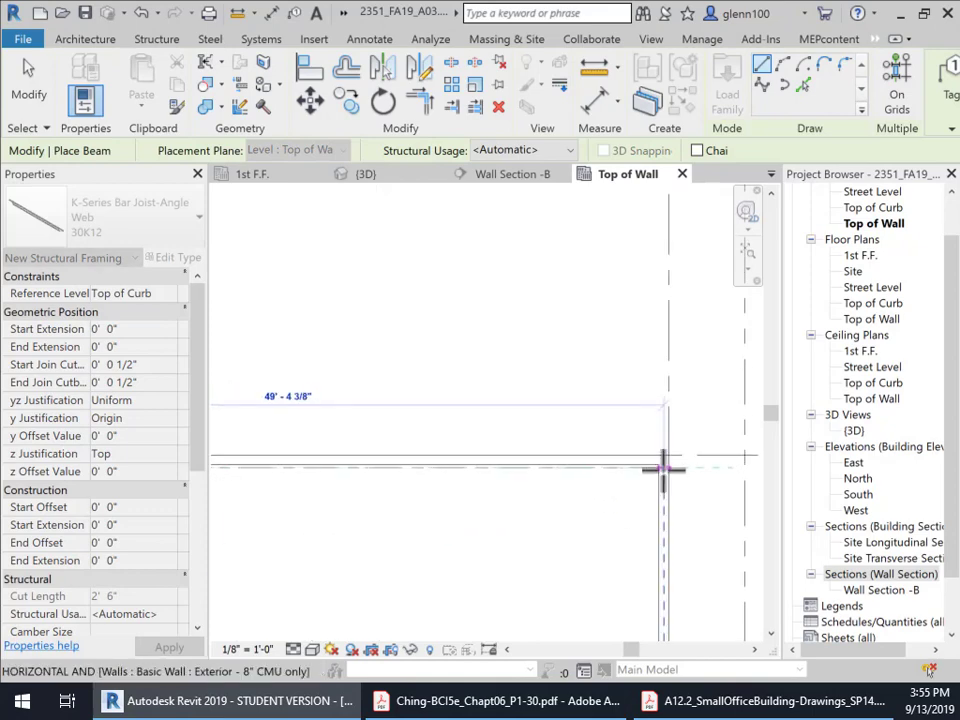
pyautogui.moveTo(531, 531); pyautogui.dragTo(722, 439, button='middle')
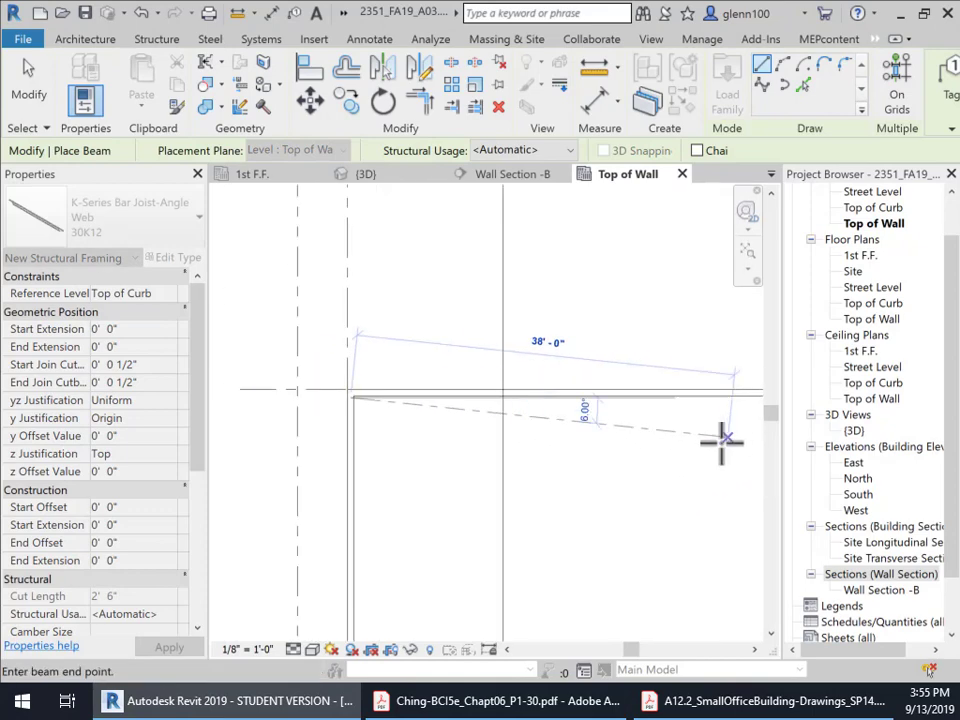
pyautogui.scroll(-2, 570, 497)
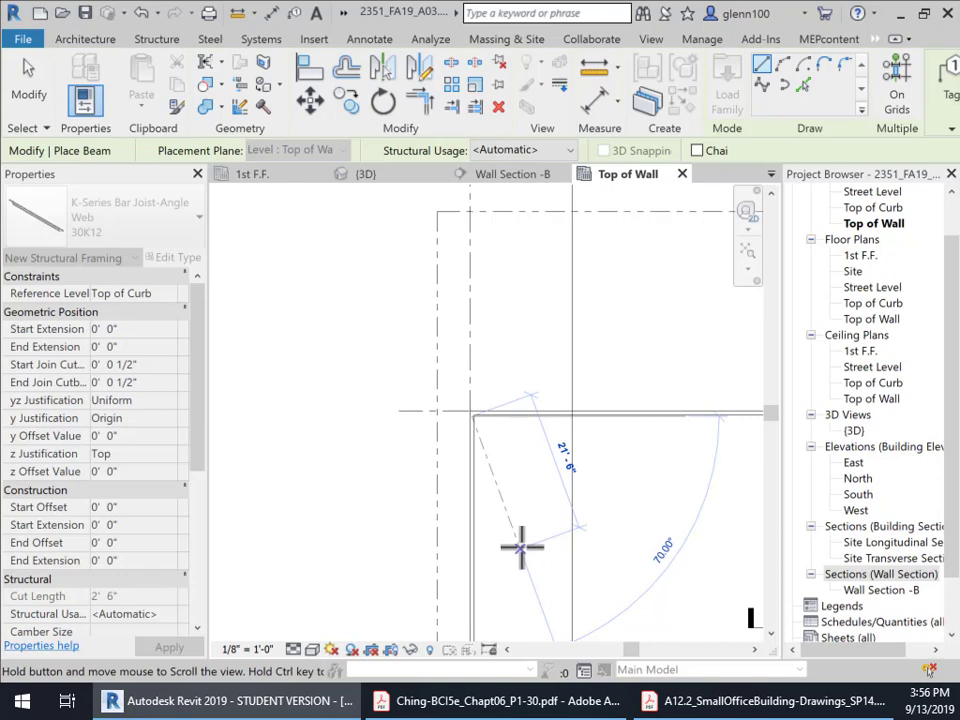
pyautogui.moveTo(521, 546); pyautogui.dragTo(543, 560, button='middle')
pyautogui.press('Escape')
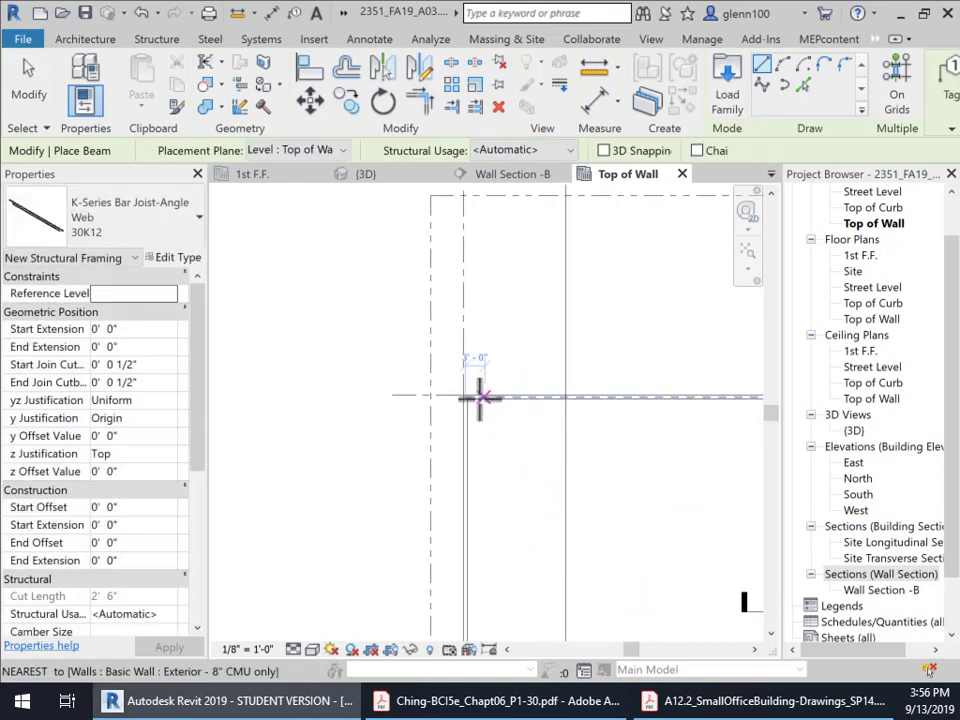
# Step: Place one bar joist just inside the grid A wall, spanning from the grid 1 wall to the grid 2 wall, and end beam placement
pyautogui.click(474, 396)
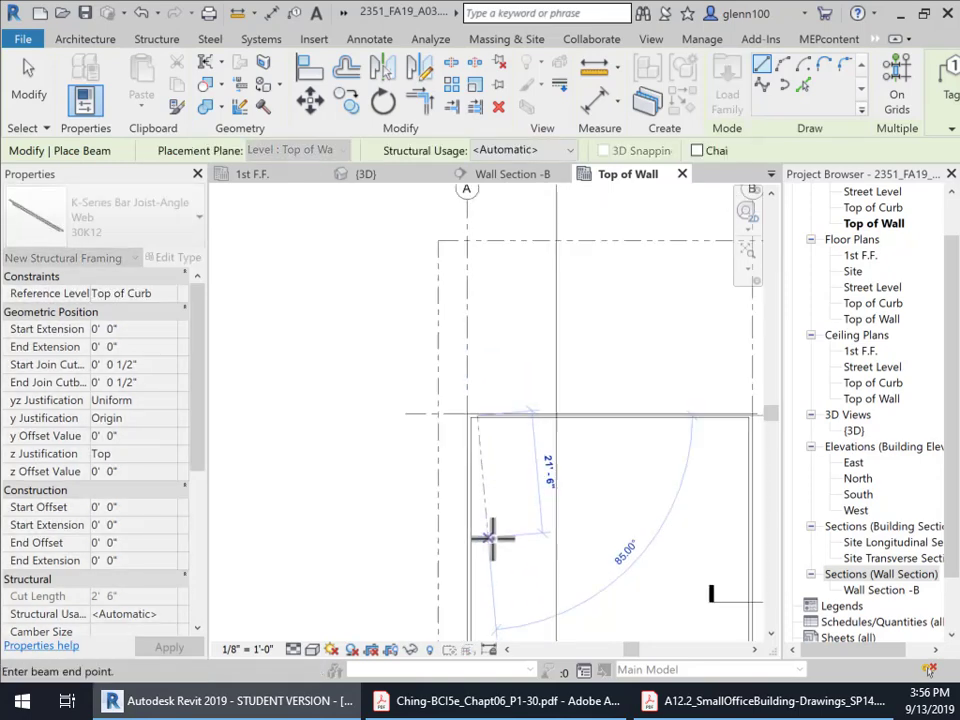
pyautogui.moveTo(493, 536); pyautogui.dragTo(484, 427, button='middle')
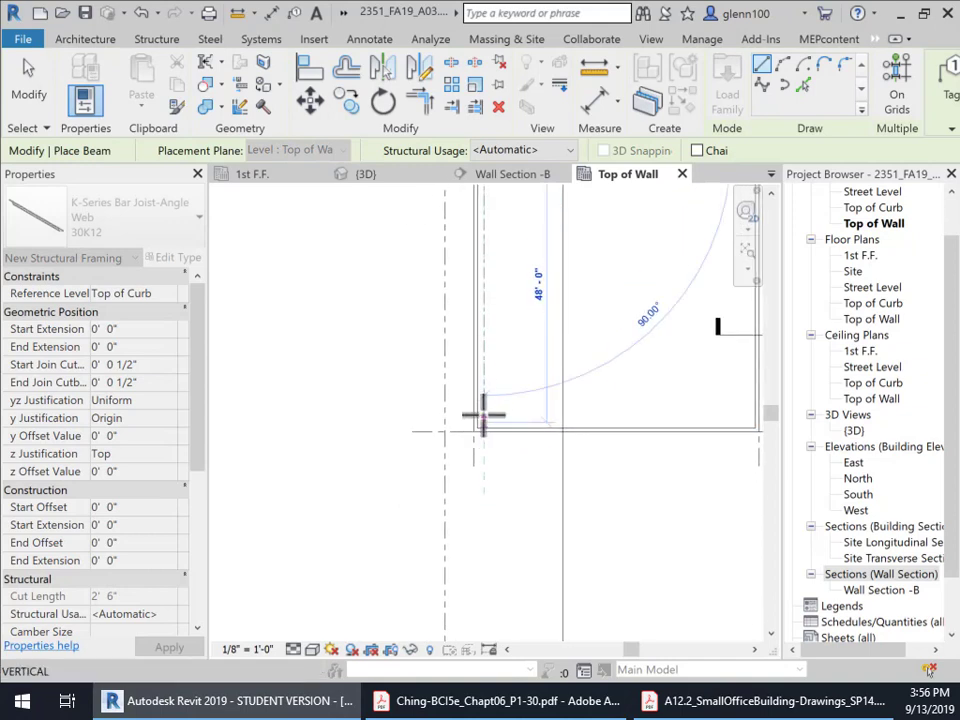
pyautogui.click(583, 368)
pyautogui.moveTo(541, 517); pyautogui.dragTo(461, 639, button='middle')
pyautogui.scroll(-1, 461, 639)
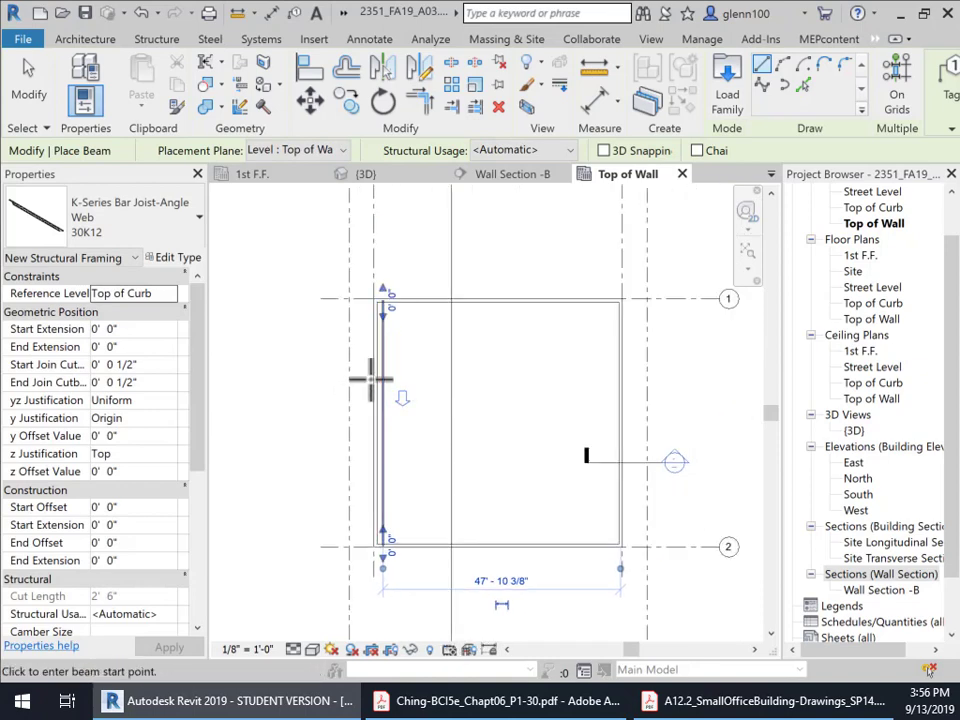
pyautogui.scroll(3, 381, 377)
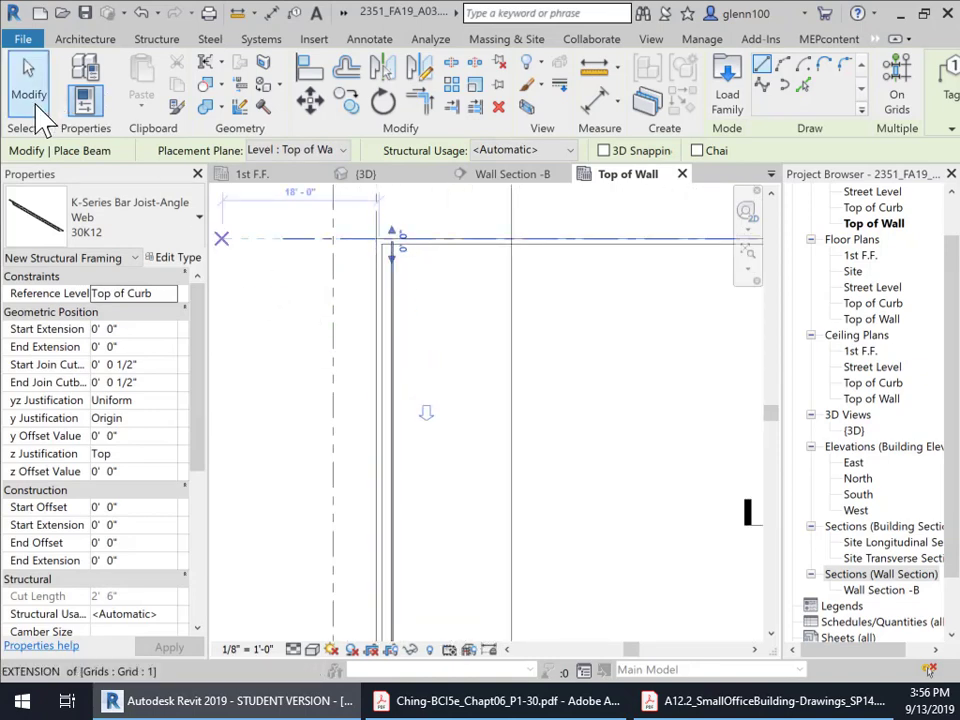
pyautogui.click(28, 85)
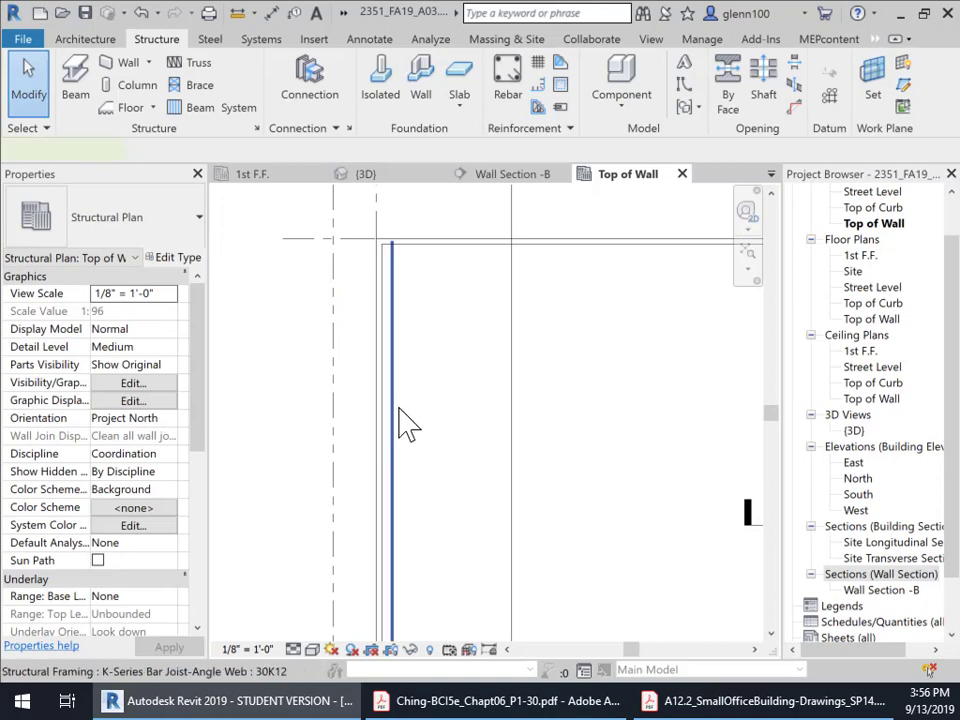
# Step: Move the joist sideways so its outer edge sits against the inner face of the grid A CMU wall
pyautogui.click(400, 425)
pyautogui.scroll(2, 430, 442)
pyautogui.moveTo(435, 439); pyautogui.dragTo(589, 377, button='middle')
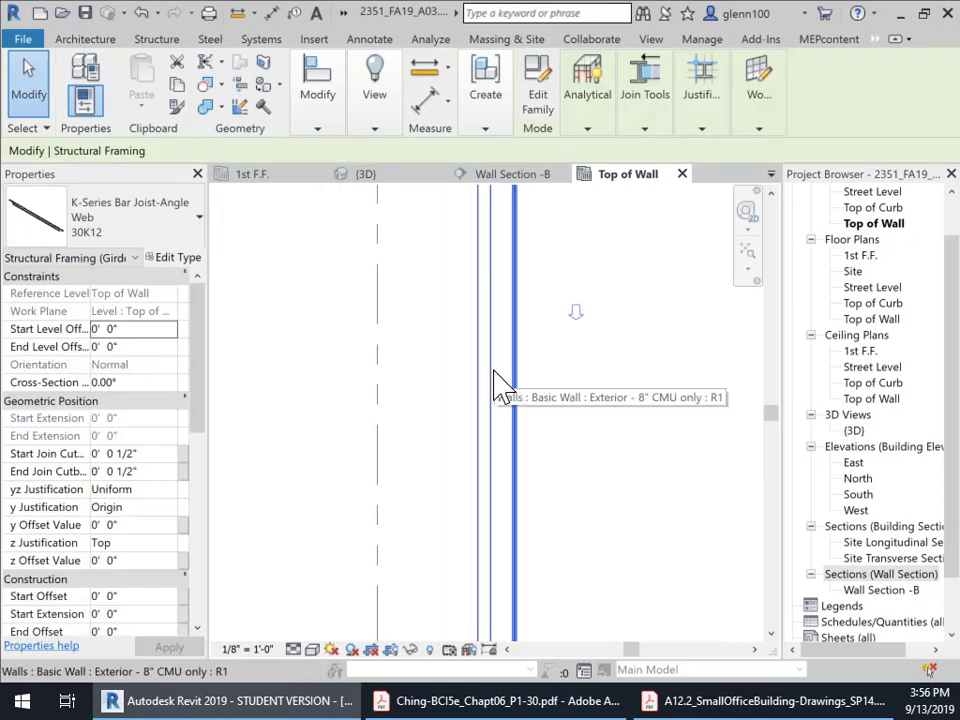
pyautogui.moveTo(317, 110)
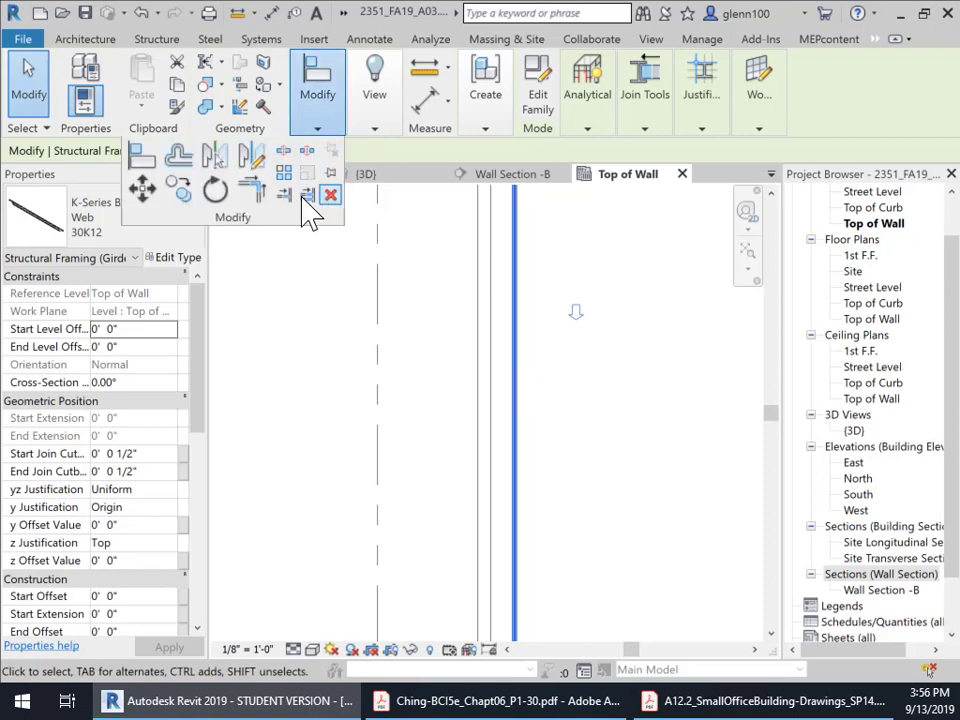
pyautogui.click(143, 189)
pyautogui.scroll(2, 510, 455)
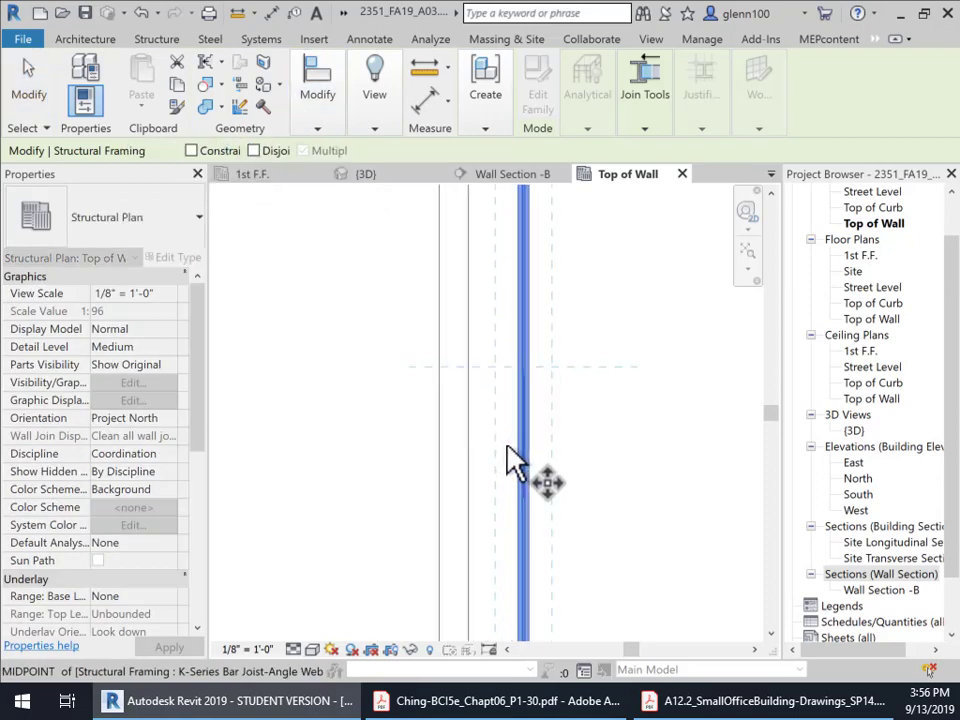
pyautogui.click(514, 439)
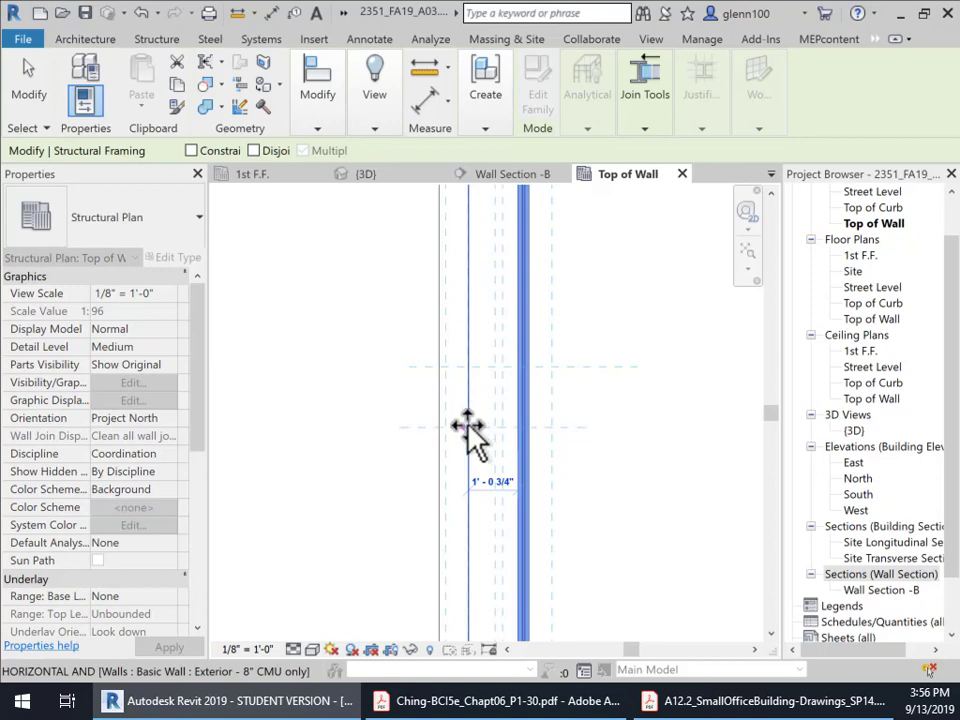
pyautogui.click(468, 430)
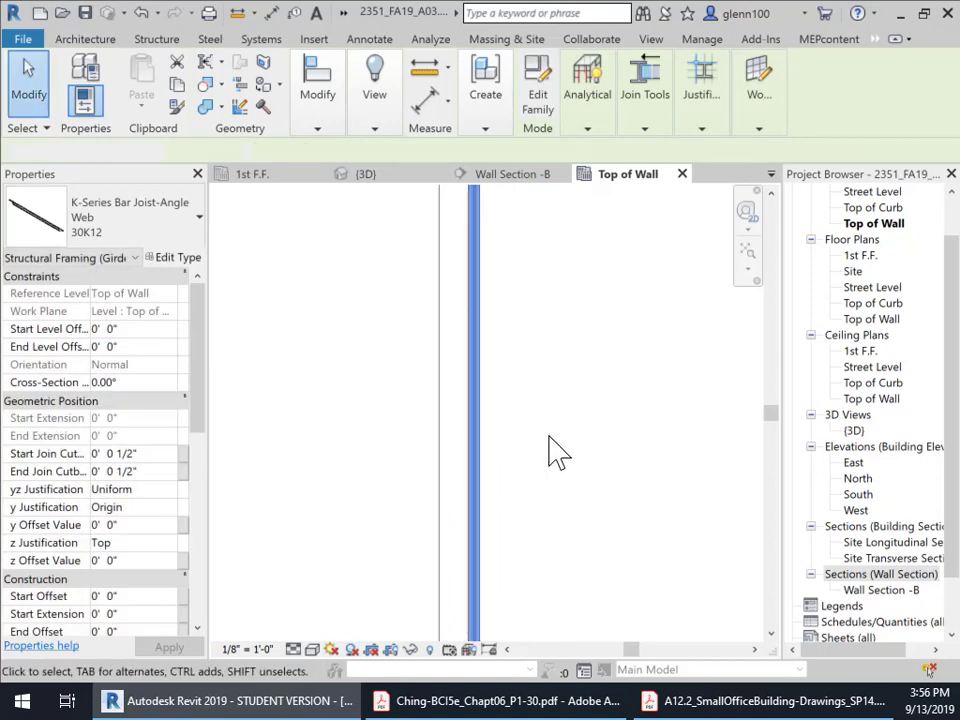
pyautogui.press('Escape')
# Step: Examine the placed joist on the building walls in the {3D} view, turned to the front-right corner
pyautogui.moveTo(558, 453); pyautogui.dragTo(414, 382, button='middle')
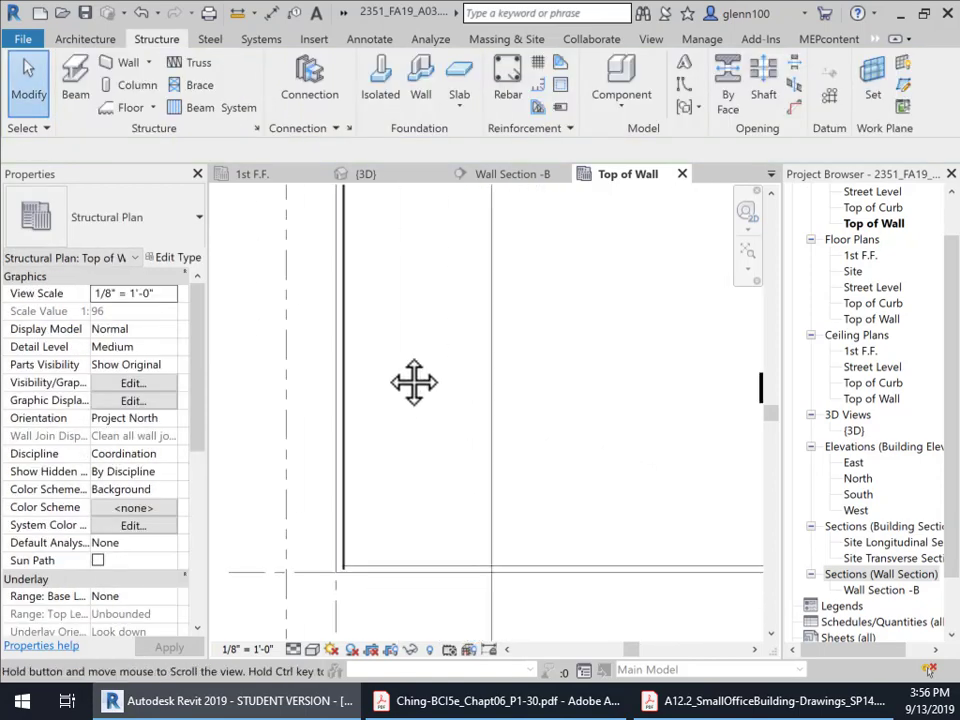
pyautogui.scroll(-4, 414, 382)
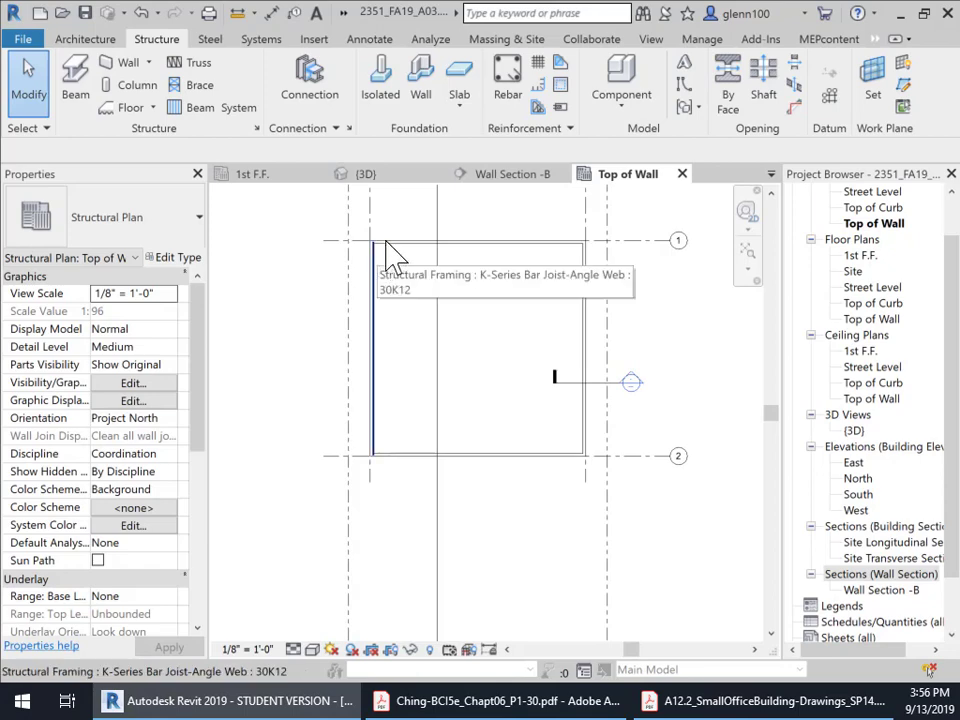
pyautogui.click(370, 174)
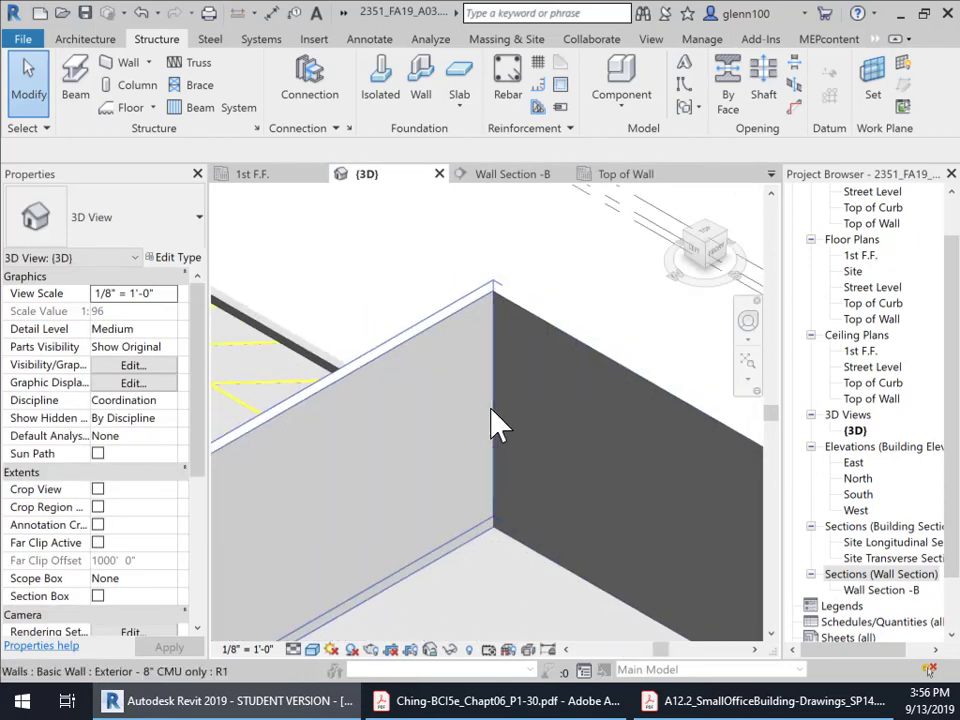
pyautogui.scroll(-5, 500, 427)
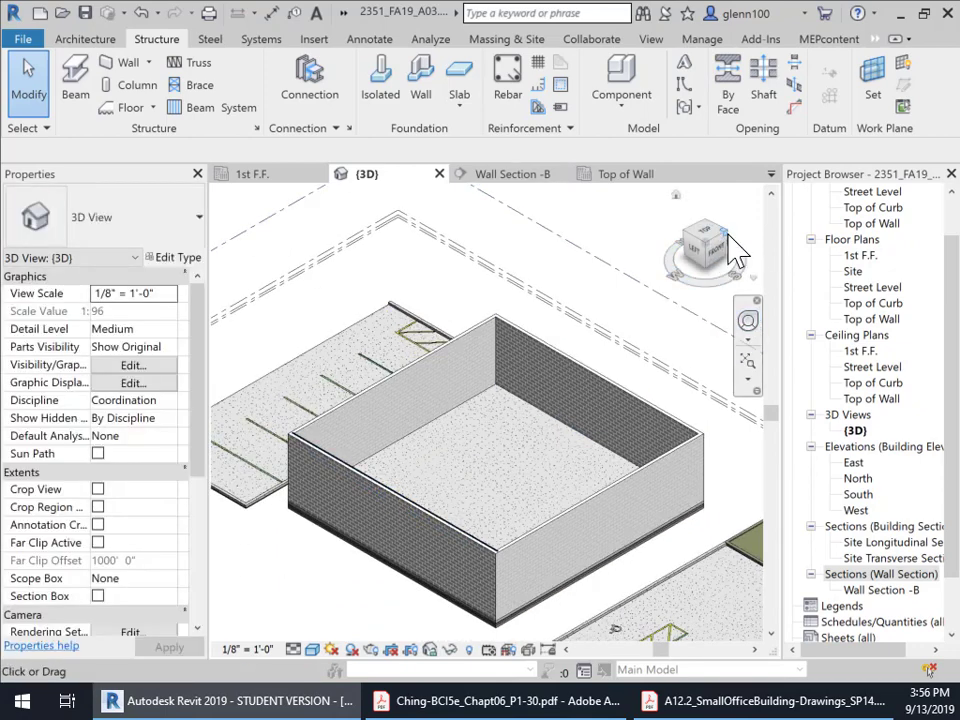
pyautogui.click(733, 250)
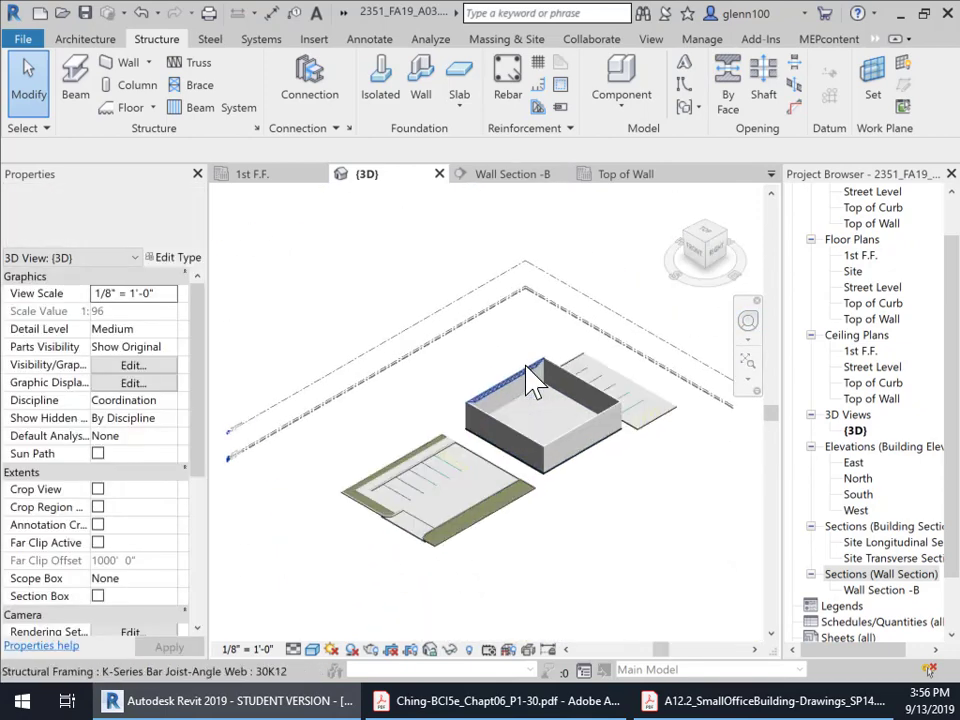
# Step: Inspect the joist's bearing end at the wall corner and look up the seat depth in the 30K12 type properties
pyautogui.scroll(6, 533, 382)
pyautogui.moveTo(690, 390); pyautogui.dragTo(445, 517, button='middle')
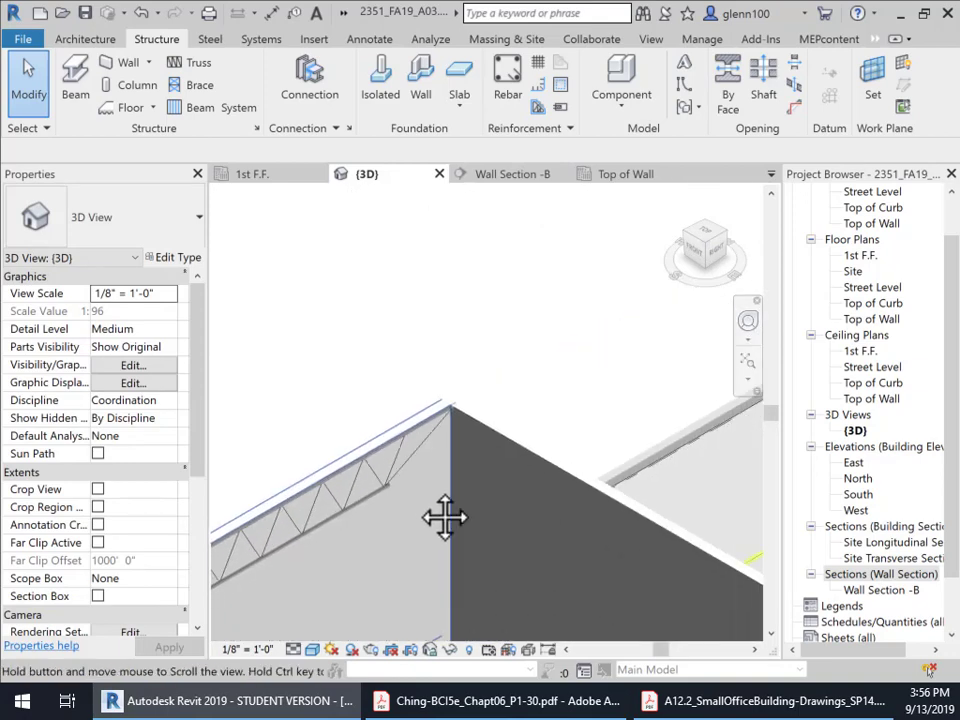
pyautogui.scroll(5, 420, 490)
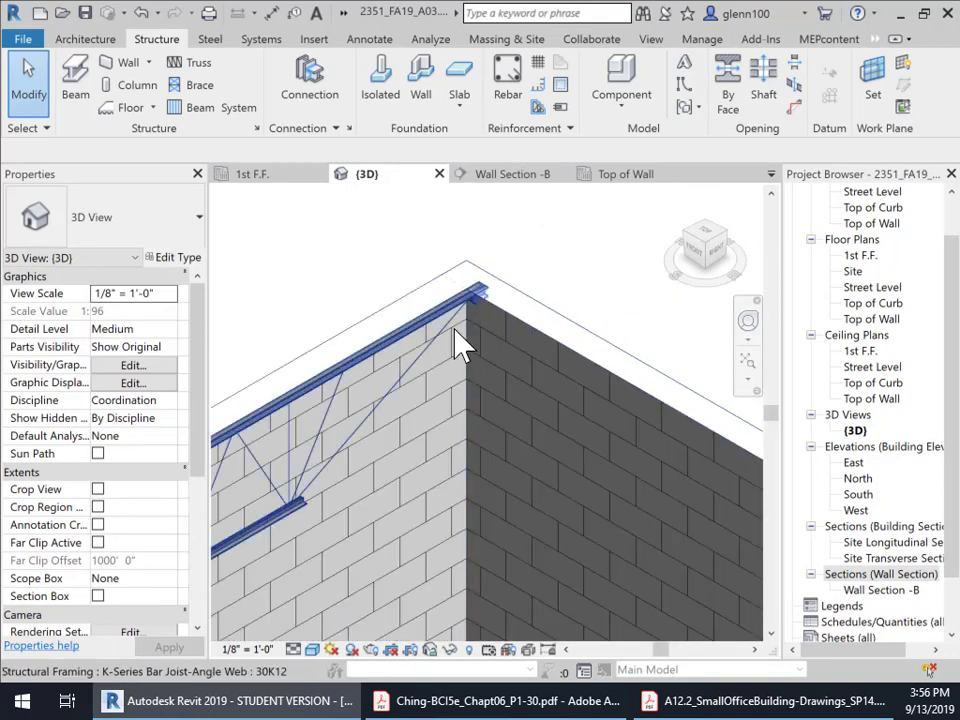
pyautogui.scroll(2, 465, 330)
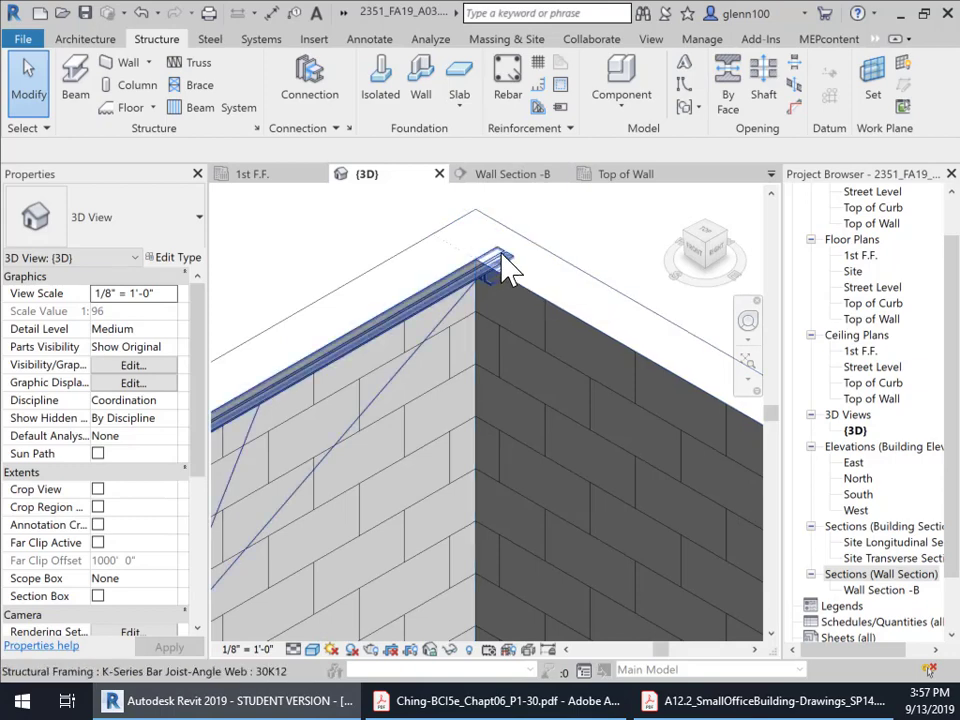
pyautogui.click(452, 292)
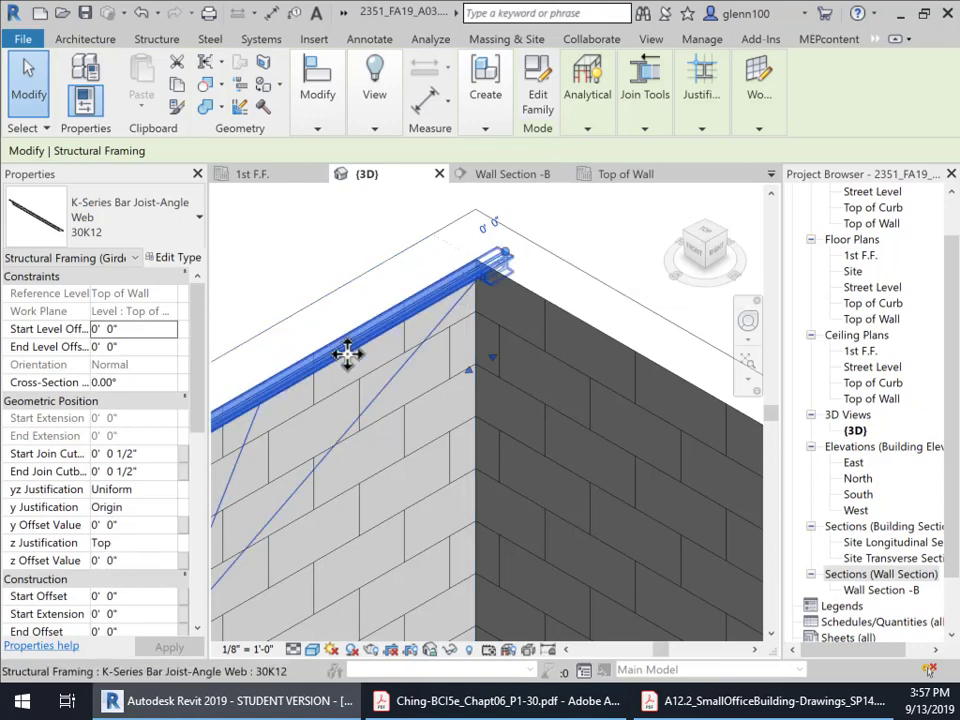
pyautogui.click(124, 561)
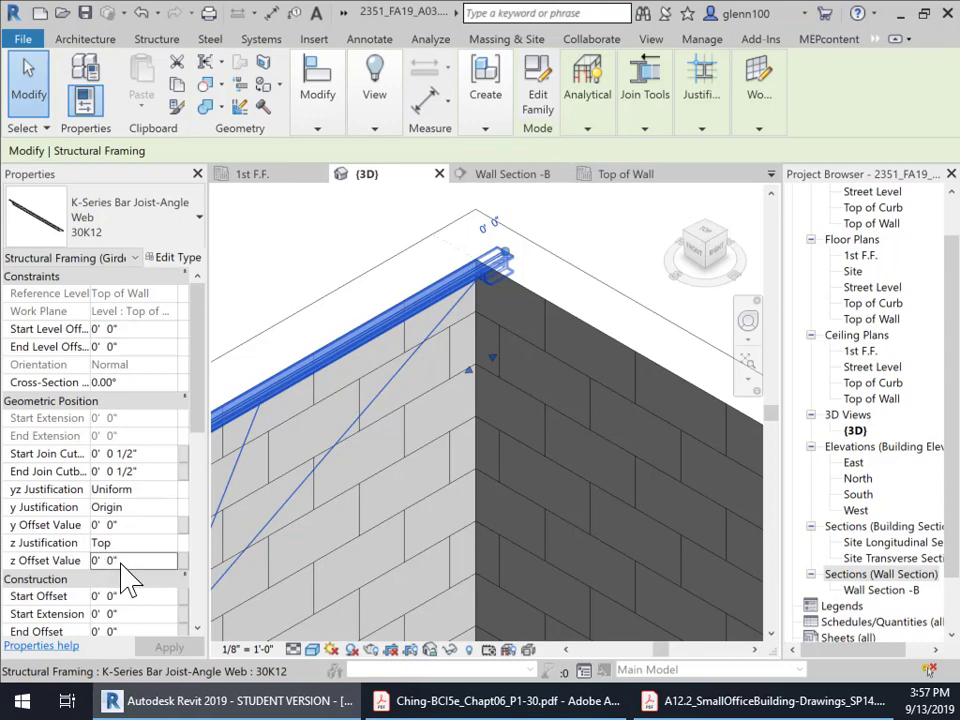
pyautogui.click(172, 261)
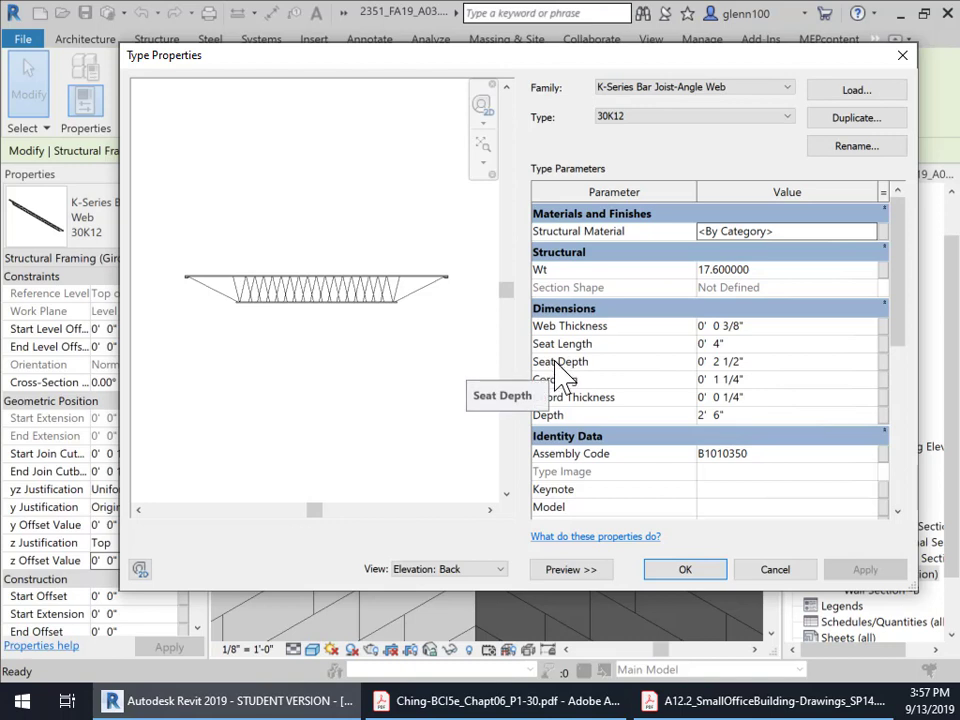
pyautogui.scroll(5, 454, 296)
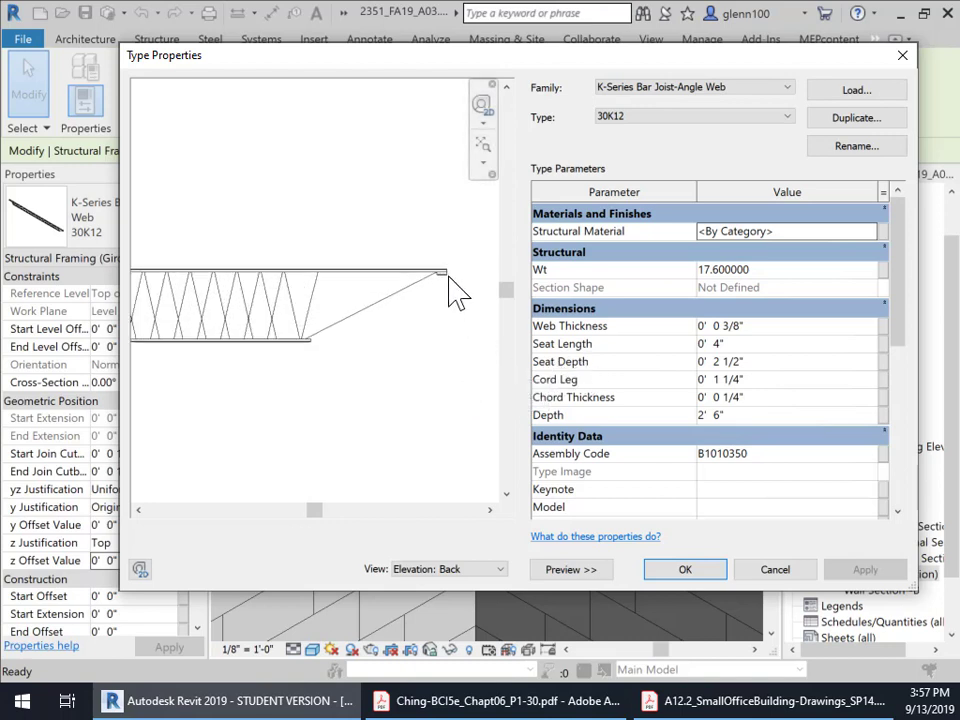
pyautogui.scroll(2, 420, 258)
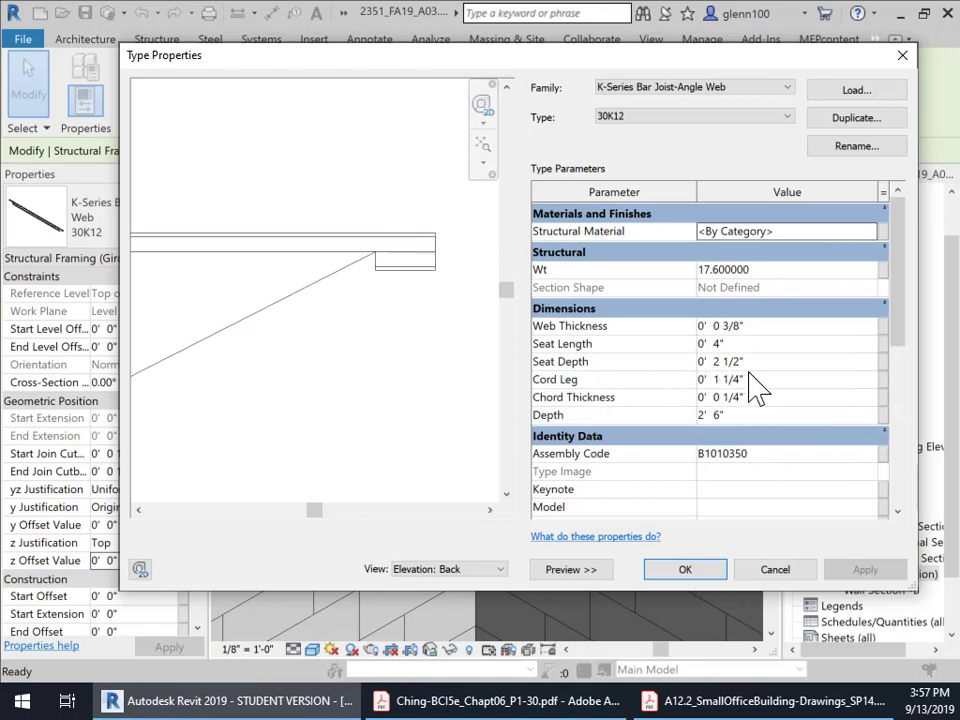
pyautogui.click(682, 574)
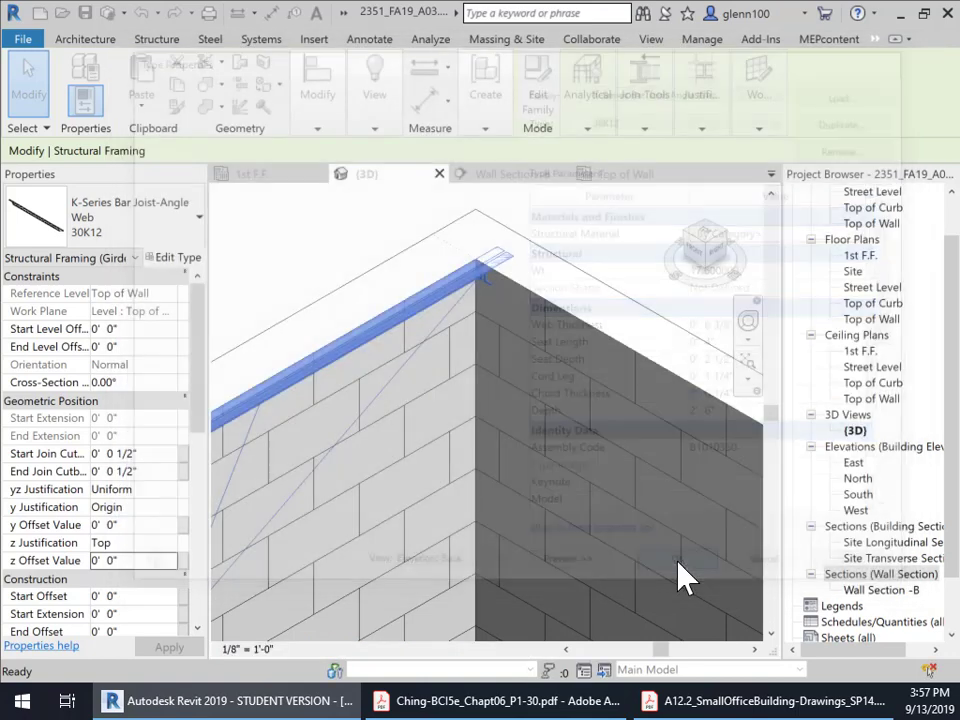
# Step: Raise the joist by setting its z Offset Value to 0' 2 1/2"
pyautogui.click(127, 560)
pyautogui.press('BackSpace')
pyautogui.press('BackSpace')
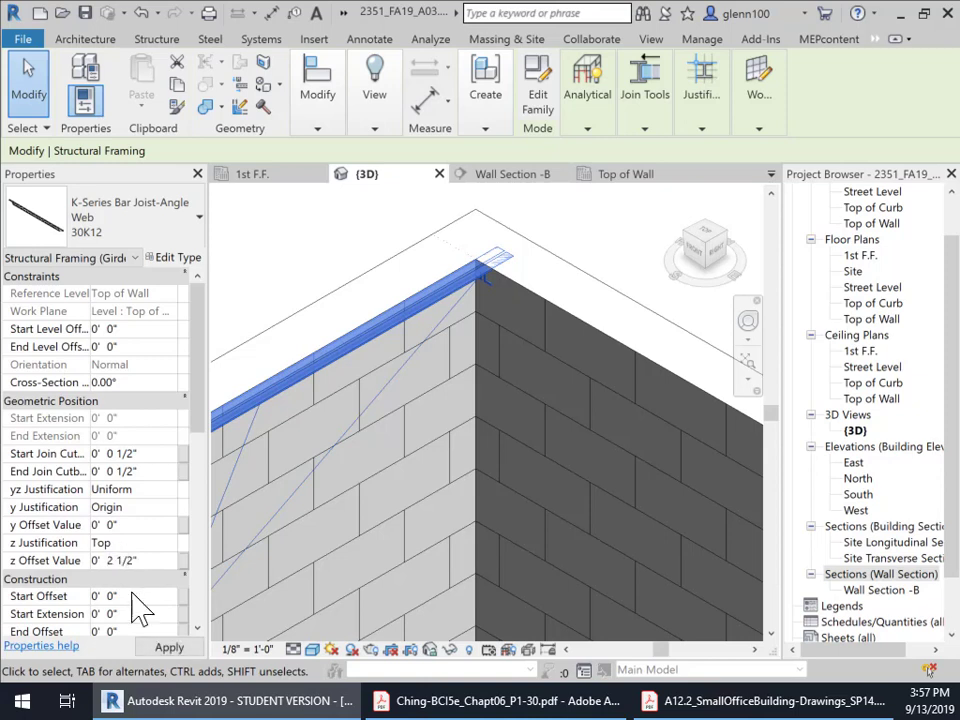
pyautogui.click(169, 647)
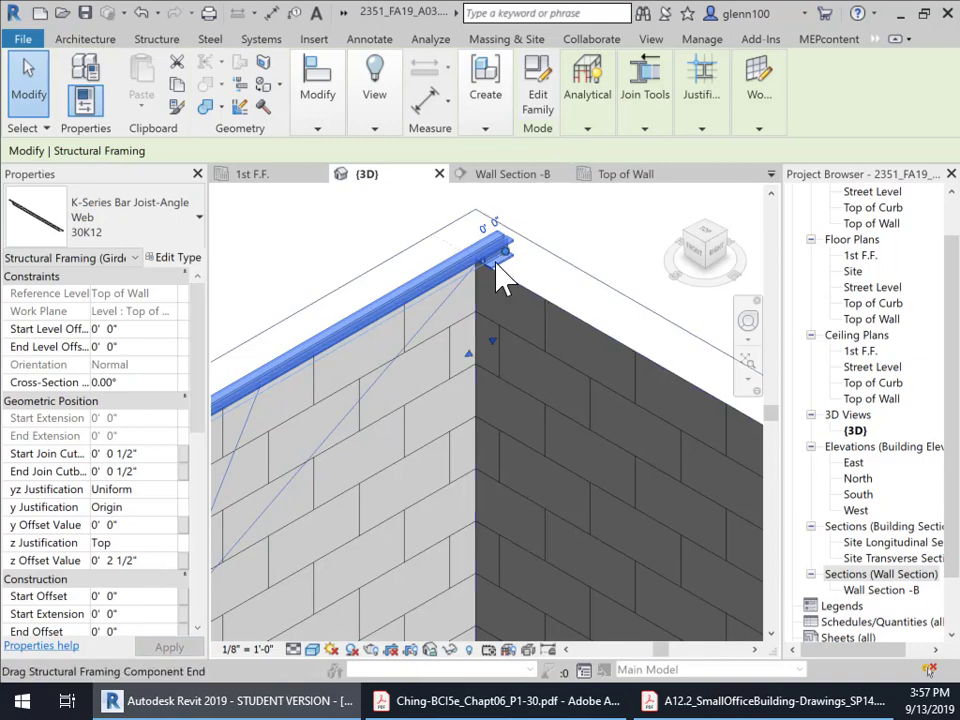
pyautogui.scroll(5, 502, 280)
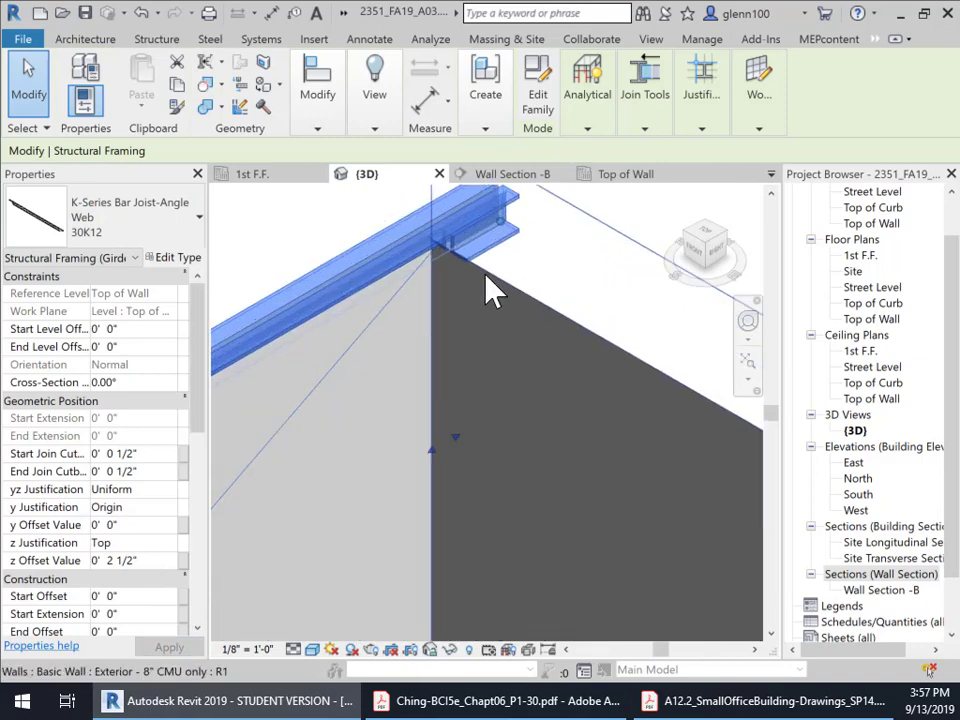
pyautogui.scroll(1, 500, 270)
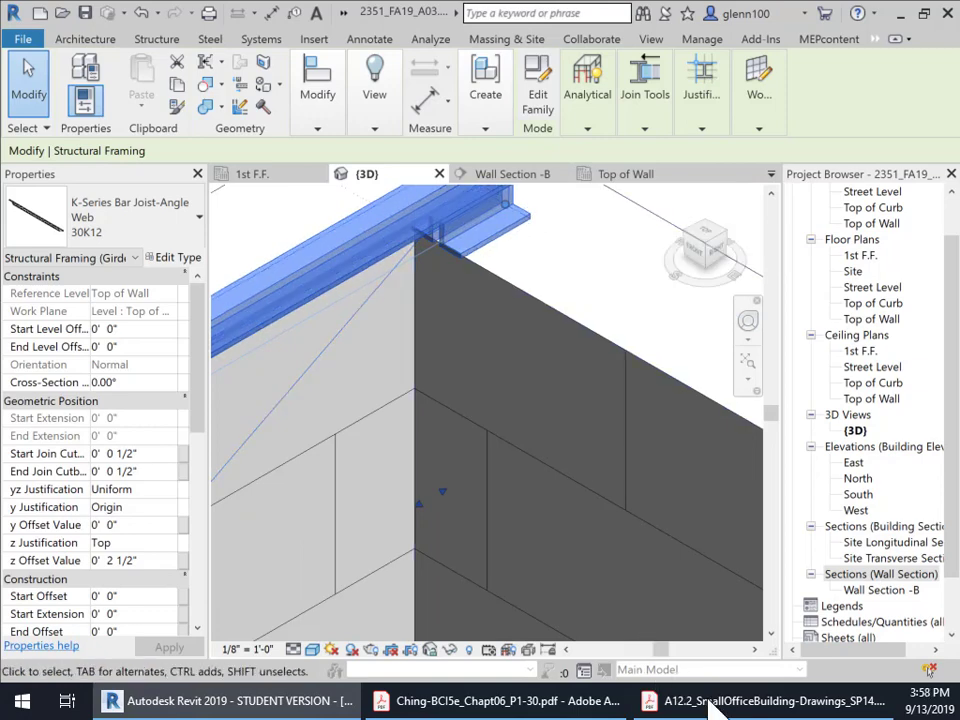
# Step: Switch to the Ching chapter 6 PDF, examine the flush-edge bearing wall joist detail on page 13, and return to Revit
pyautogui.click(557, 712)
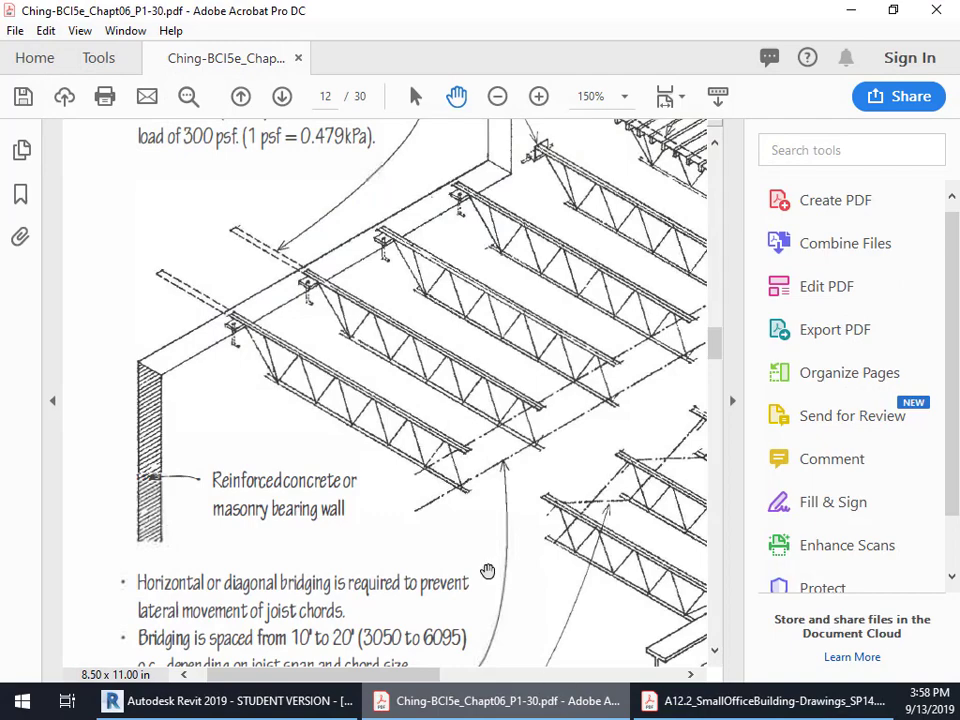
pyautogui.scroll(-15, 405, 480)
pyautogui.scroll(-8, 405, 480)
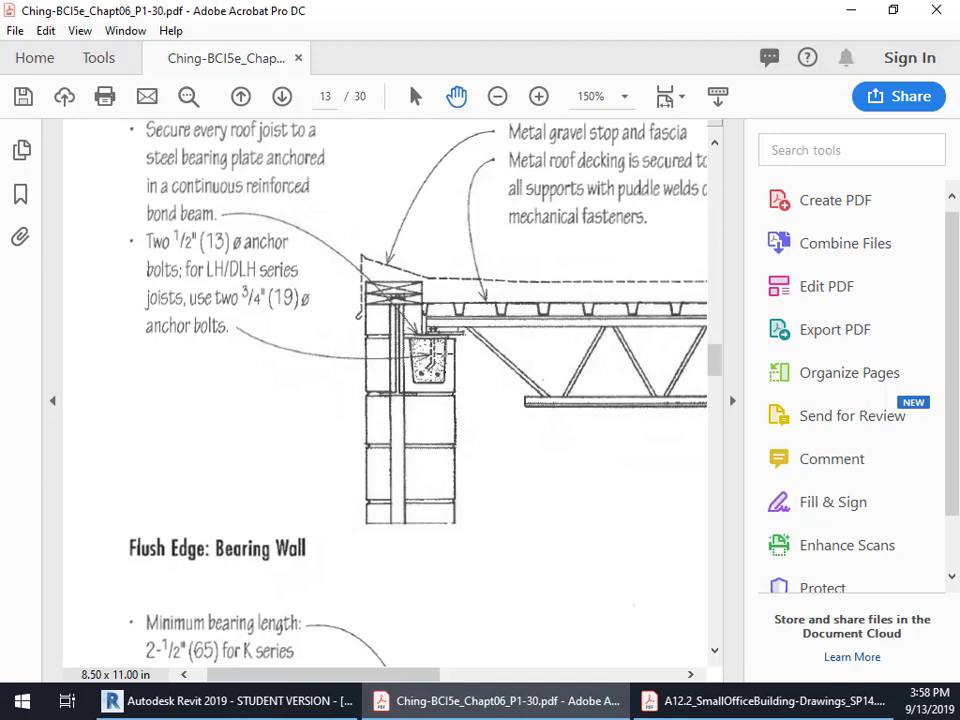
pyautogui.keyDown('ctrl'); pyautogui.scroll(4, 444, 353); pyautogui.keyUp('ctrl')
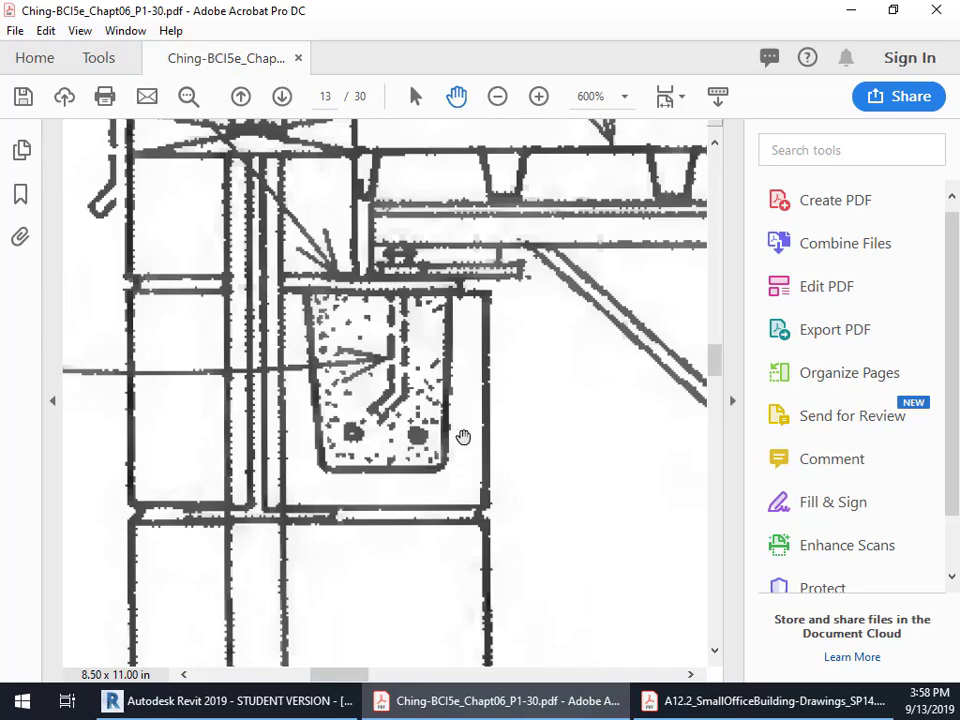
pyautogui.keyDown('shift'); pyautogui.hscroll(-2, 474, 442); pyautogui.keyUp('shift')
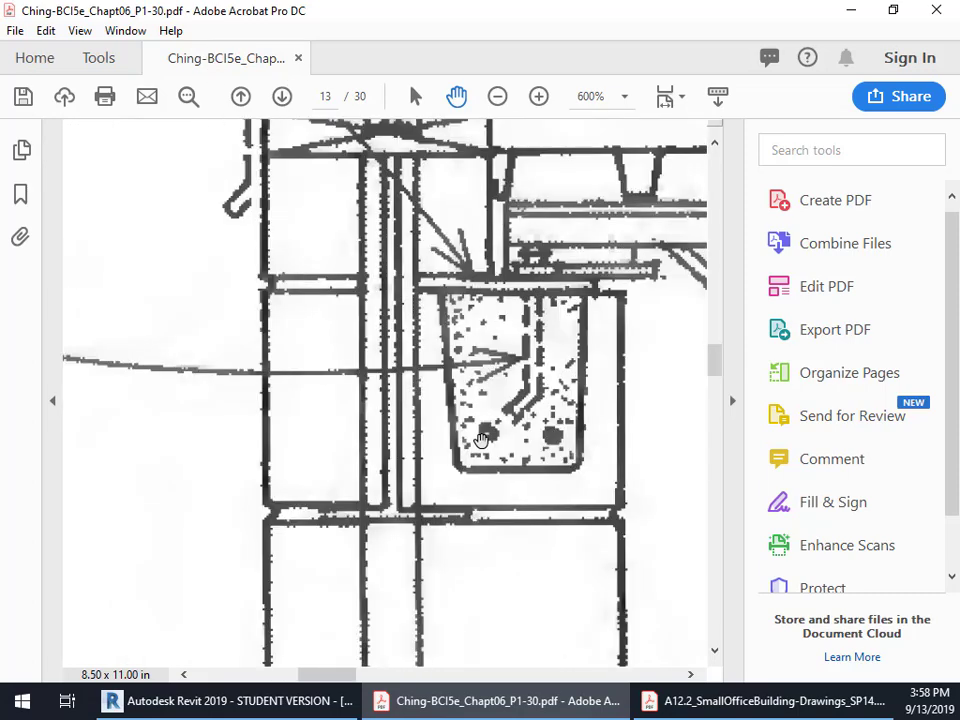
pyautogui.keyDown('ctrl'); pyautogui.scroll(2, 481, 440); pyautogui.keyUp('ctrl')
pyautogui.keyDown('ctrl'); pyautogui.scroll(-5, 490, 448); pyautogui.keyUp('ctrl')
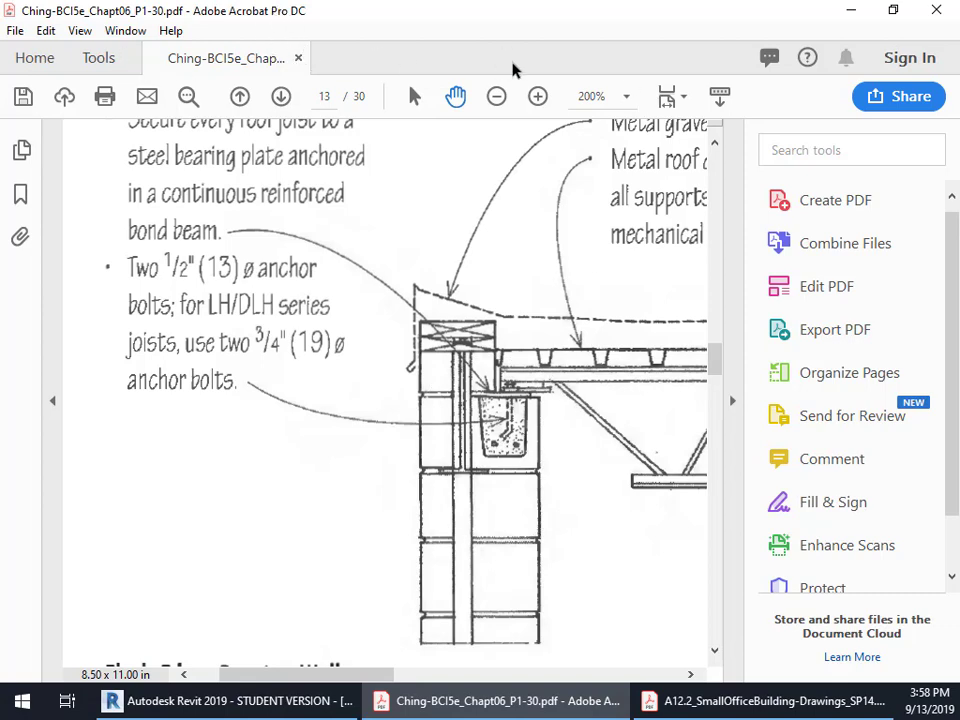
pyautogui.click(846, 12)
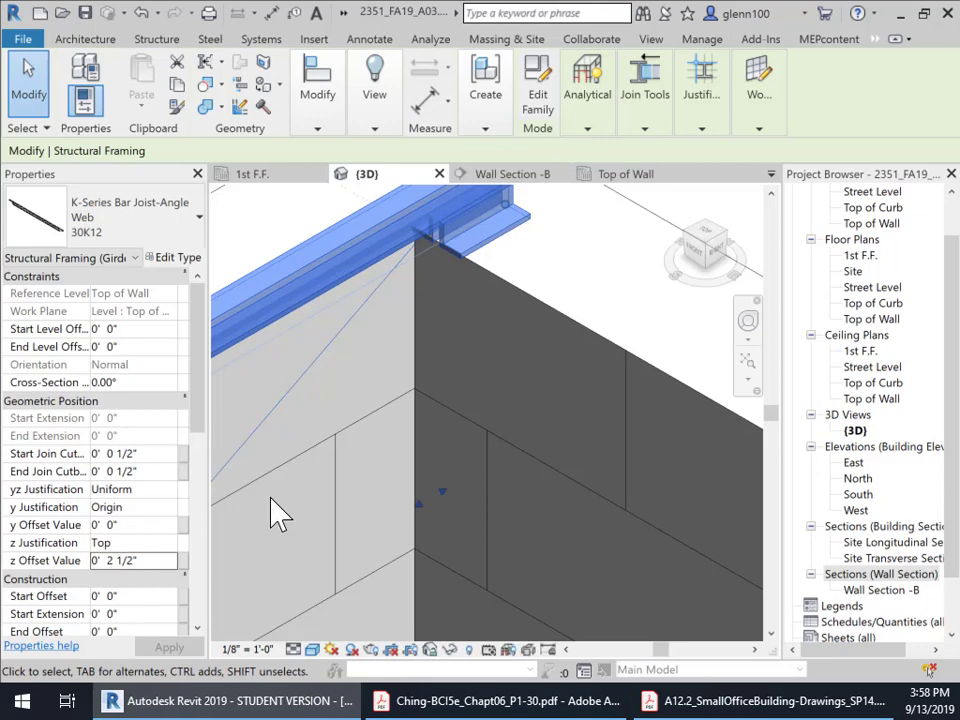
# Step: Try a z Offset Value of 0' 3" on the joist to allow for the bearing plate
pyautogui.click(152, 558)
pyautogui.press('BackSpace')
pyautogui.press('BackSpace')
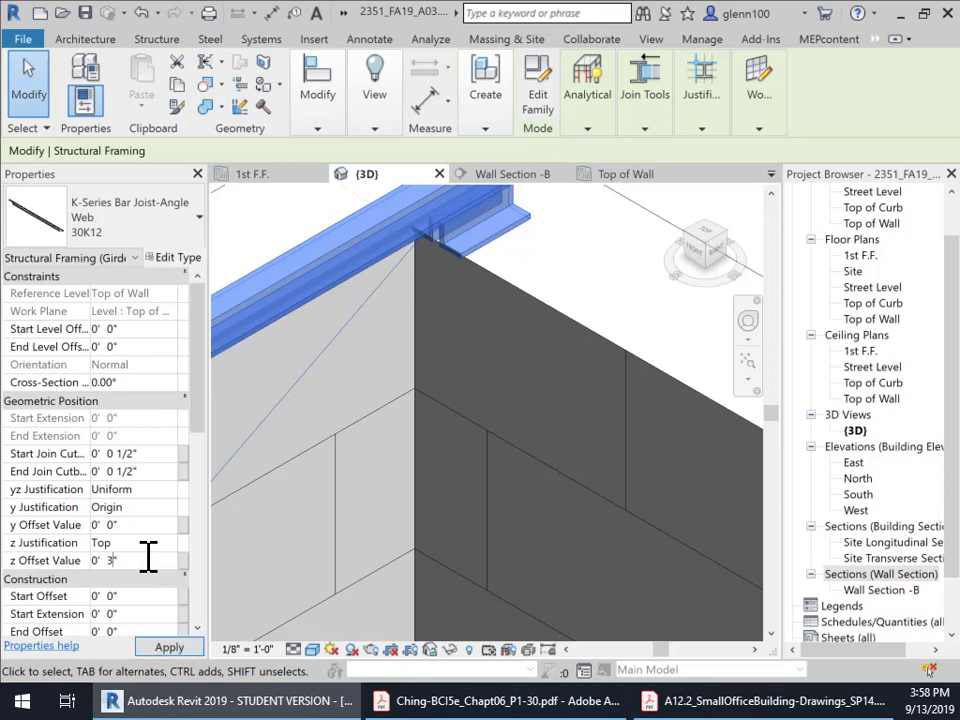
pyautogui.click(150, 648)
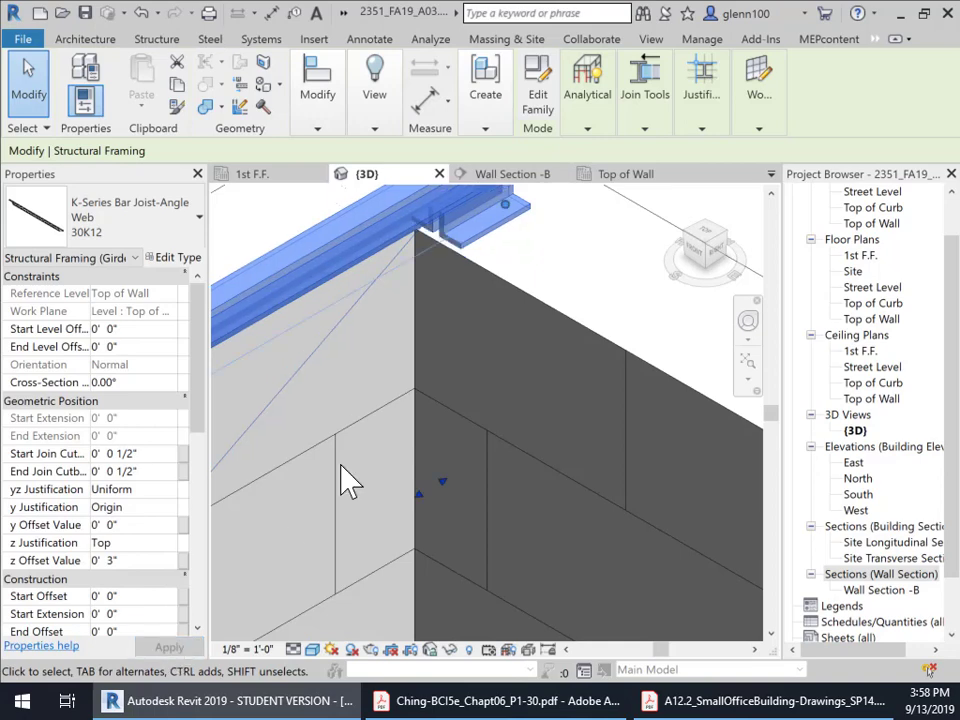
pyautogui.moveTo(340, 480); pyautogui.dragTo(491, 420, button='middle')
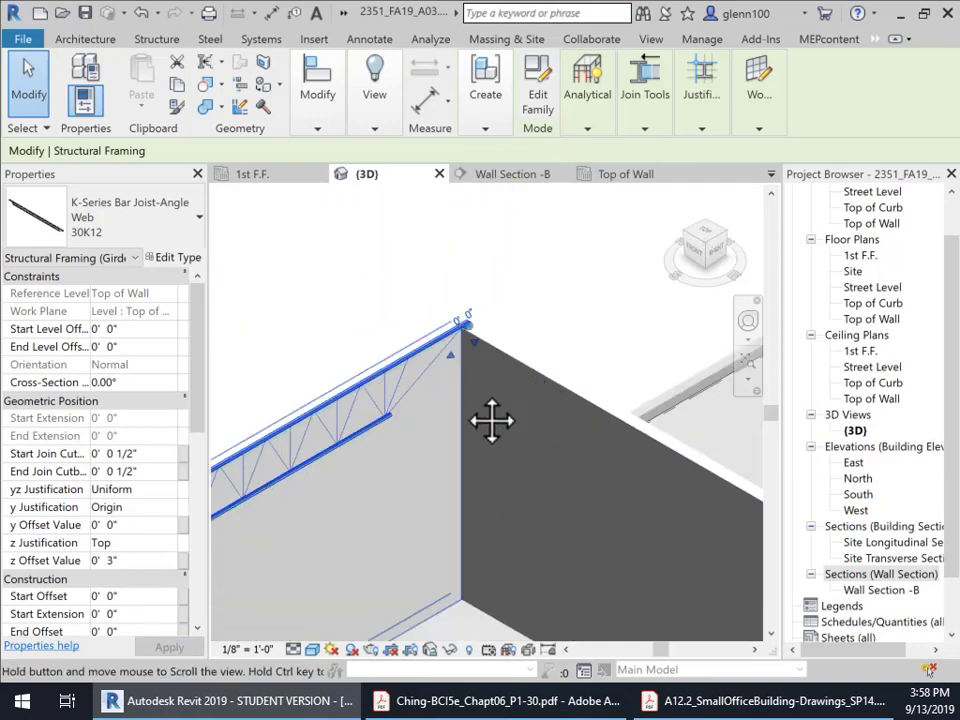
pyautogui.scroll(-3, 491, 420)
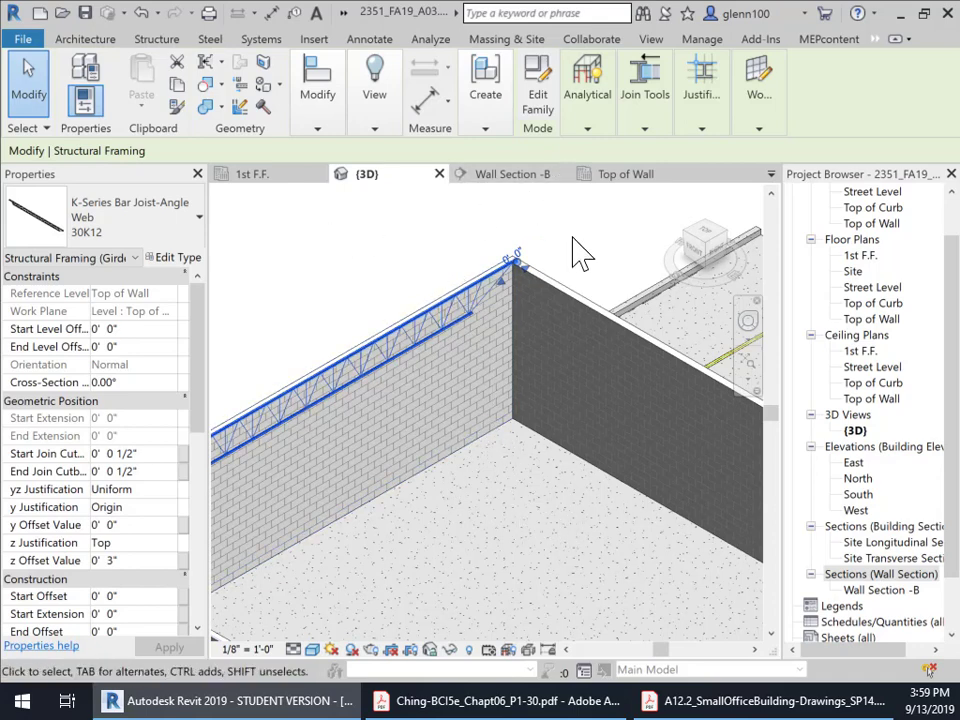
# Step: Open the Top of Wall structural plan and end beam placement
pyautogui.click(643, 182)
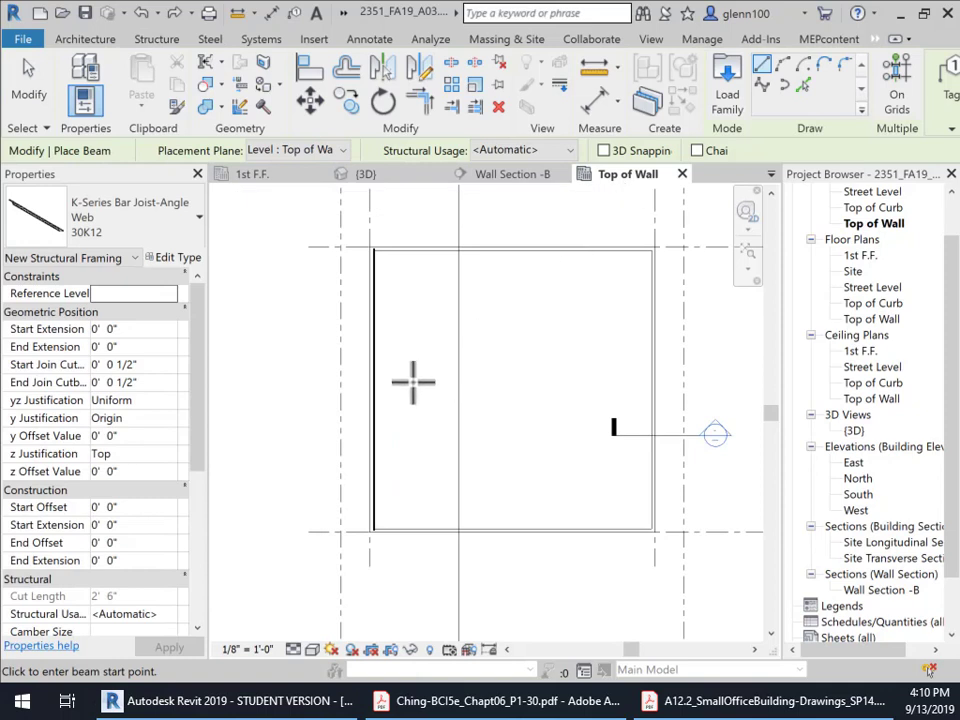
pyautogui.scroll(3, 411, 381)
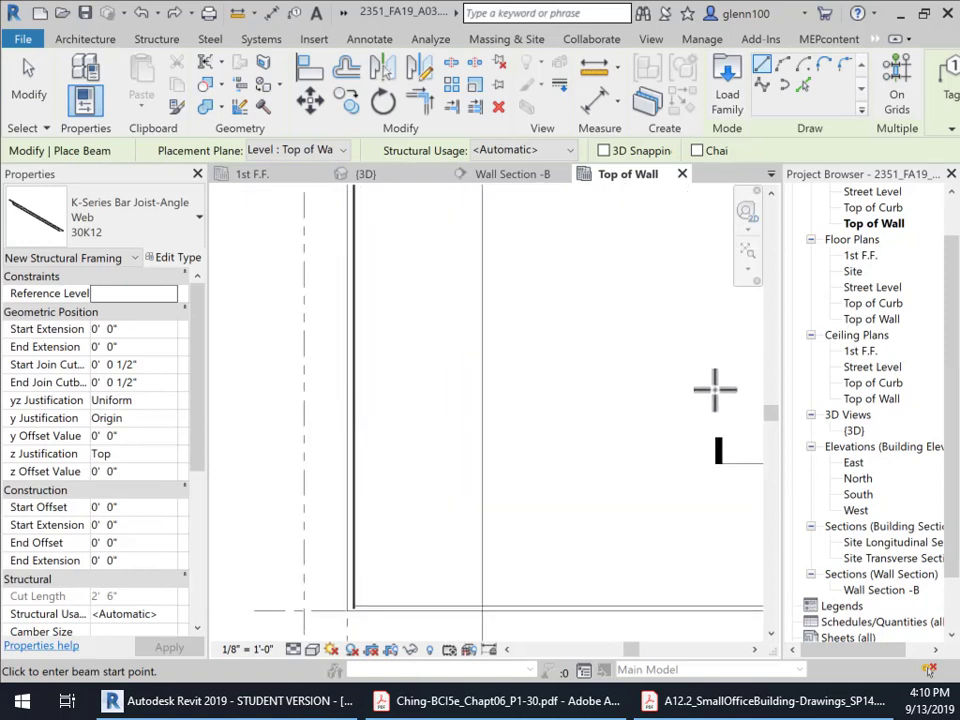
pyautogui.scroll(-3, 626, 414)
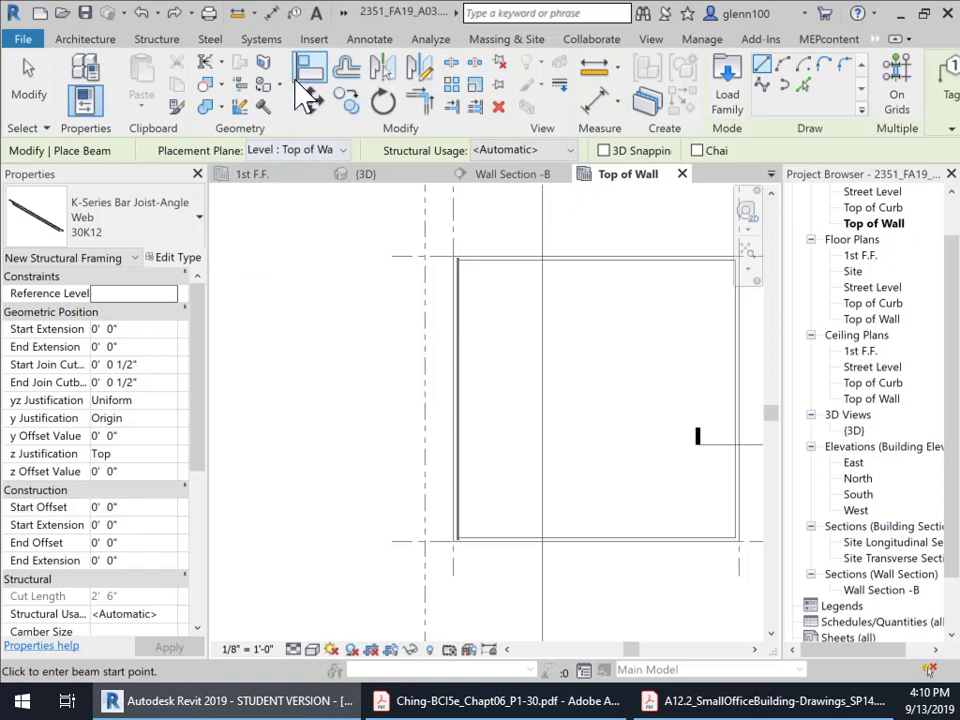
pyautogui.click(30, 92)
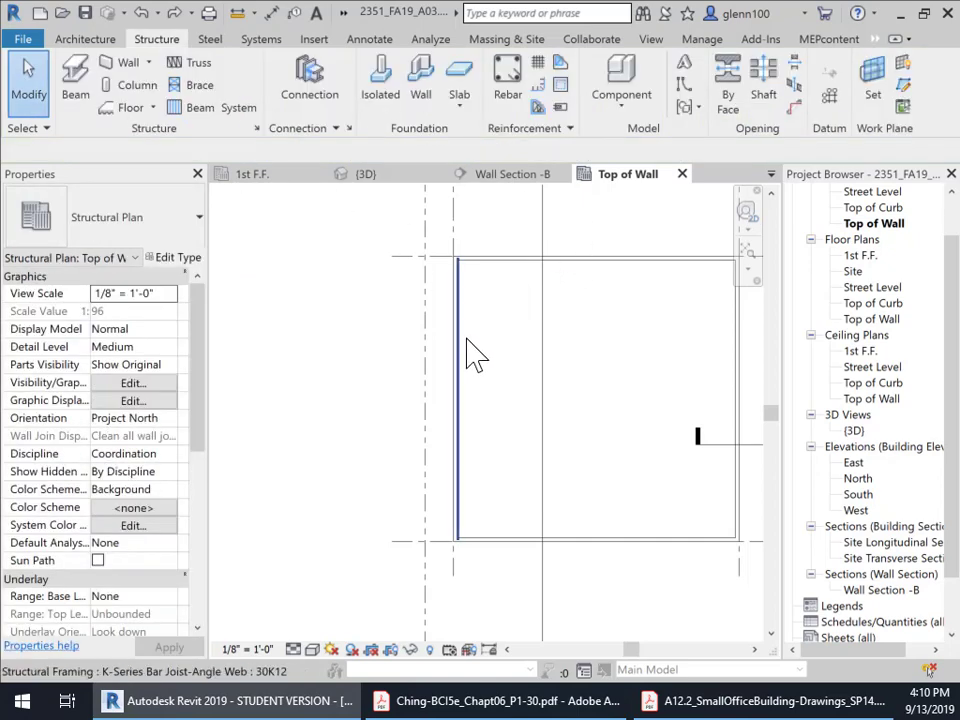
# Step: Begin a linear, grouped and associated array of the bar joist with 13 members, using the Move To Last option
pyautogui.click(463, 338)
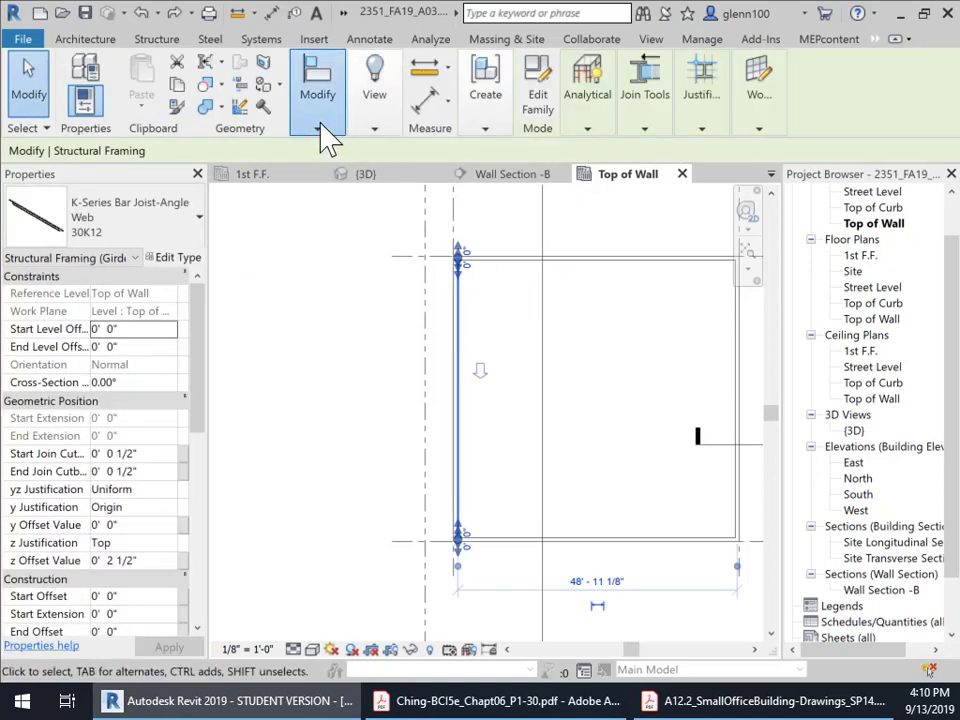
pyautogui.moveTo(320, 127)
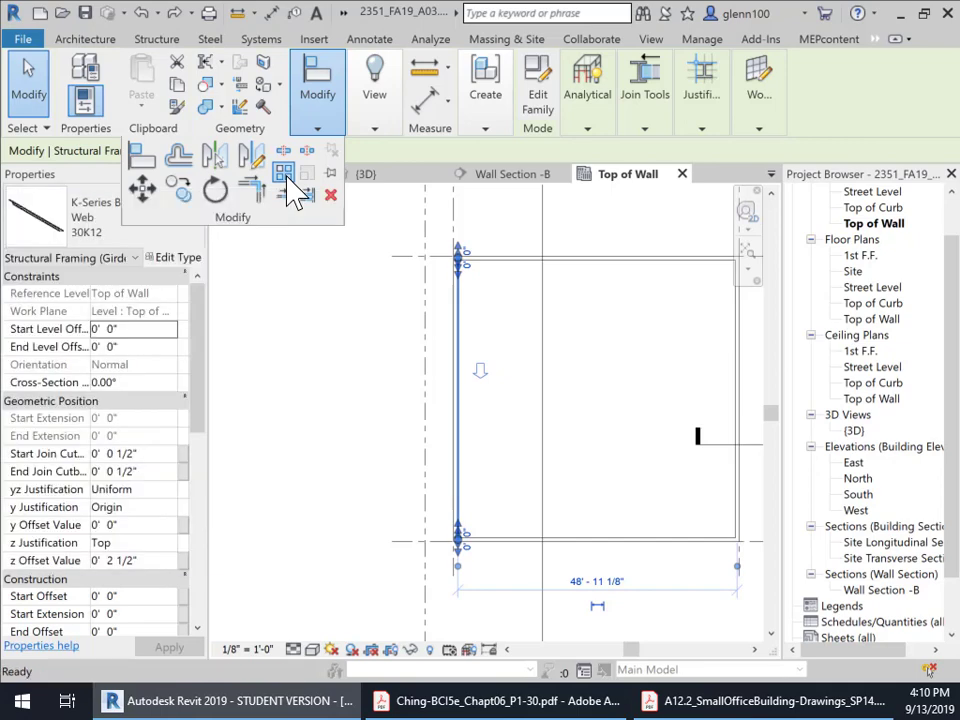
pyautogui.click(286, 178)
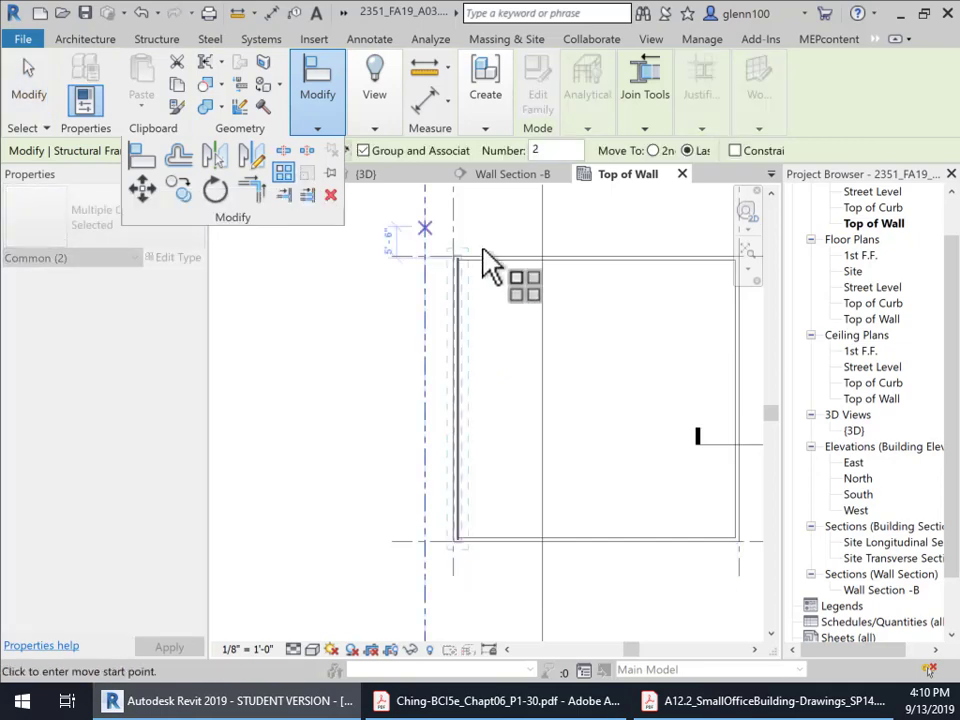
pyautogui.click(430, 252)
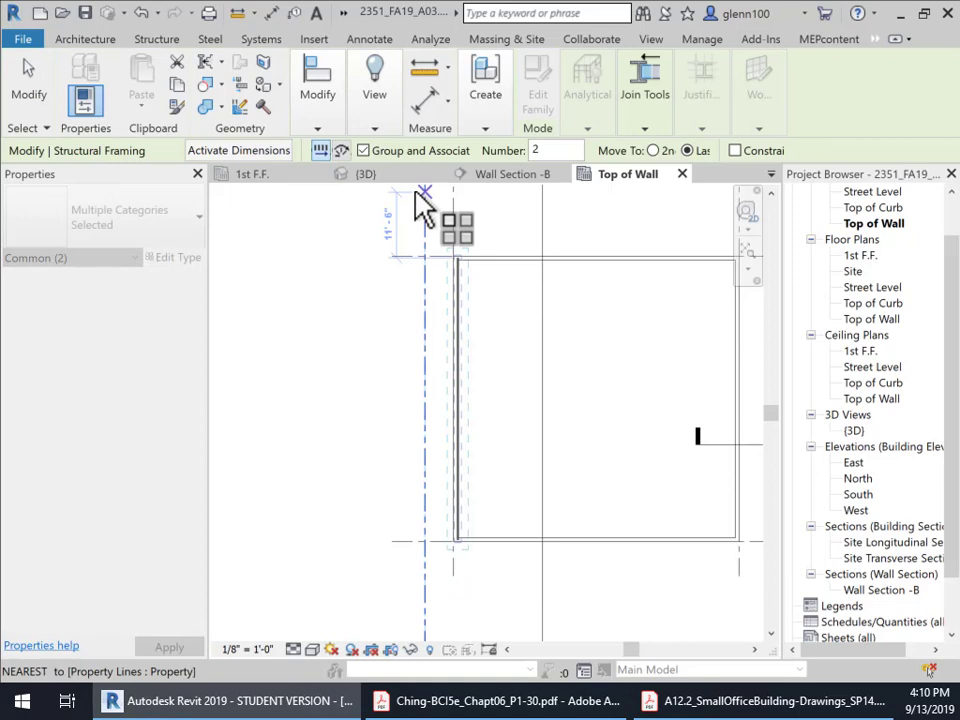
pyautogui.click(319, 155)
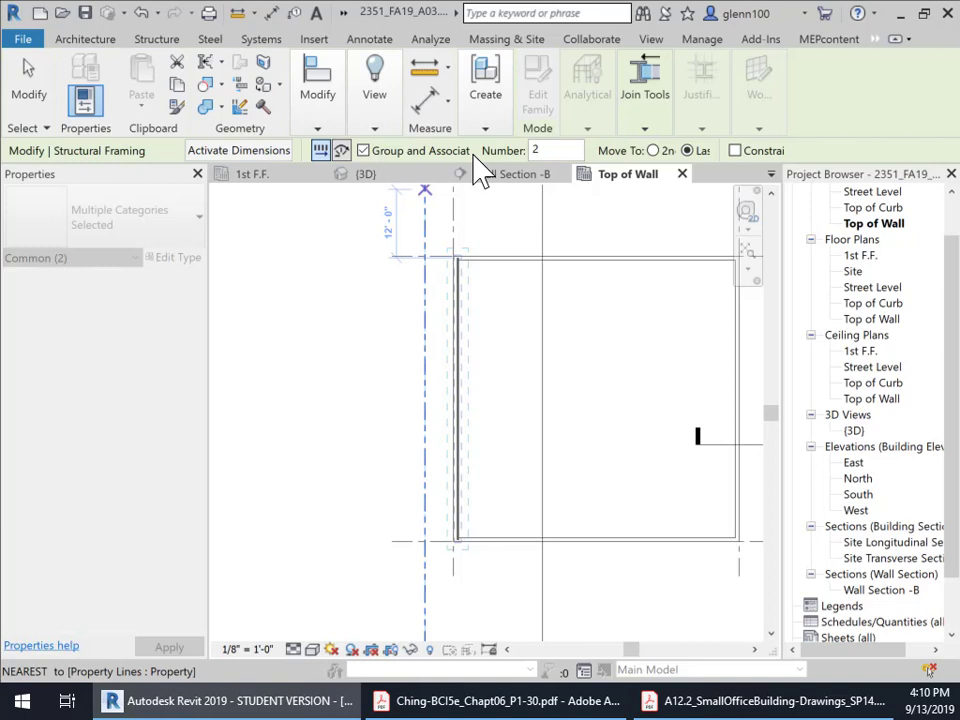
pyautogui.click(363, 151)
pyautogui.doubleClick(548, 150)
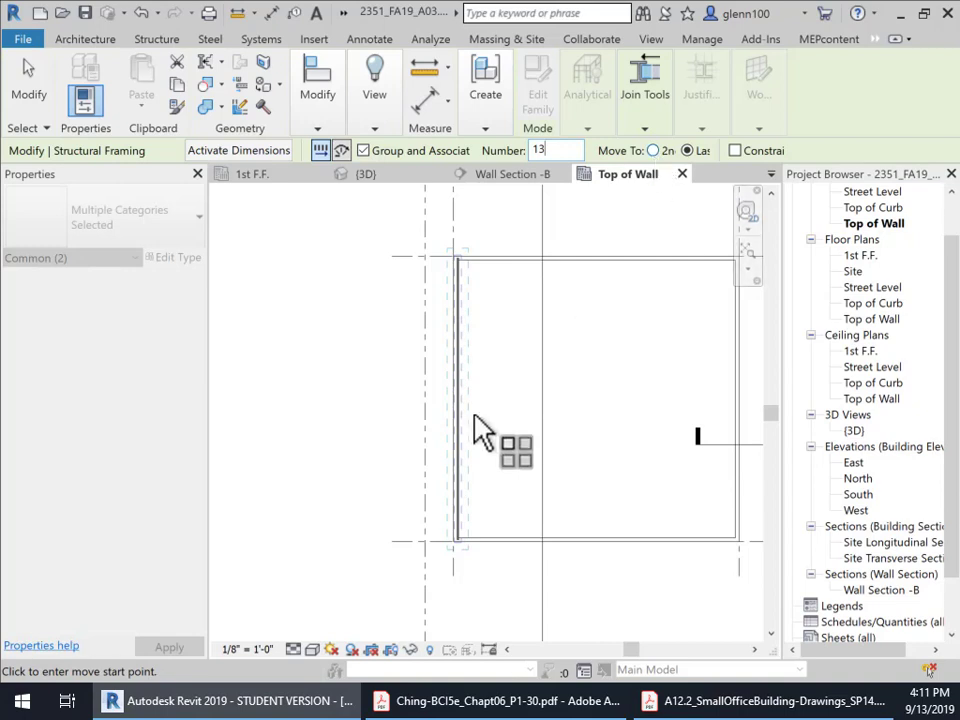
# Step: Place the joist array from the joist's edge horizontally to the inner face of the opposite CMU wall, keeping 13 members
pyautogui.scroll(4, 480, 429)
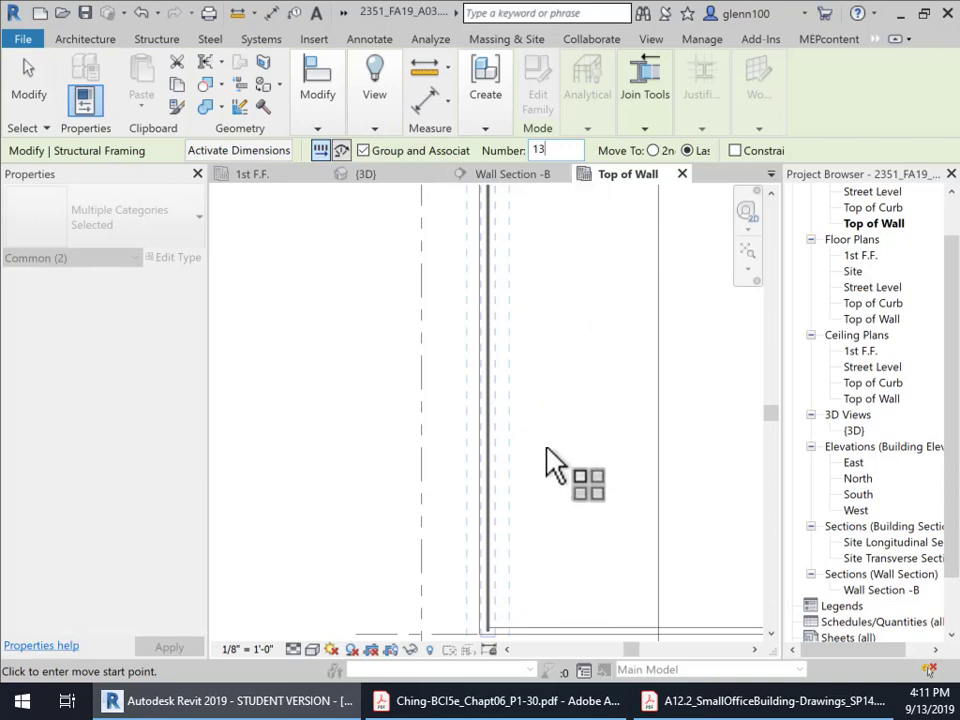
pyautogui.scroll(4, 530, 462)
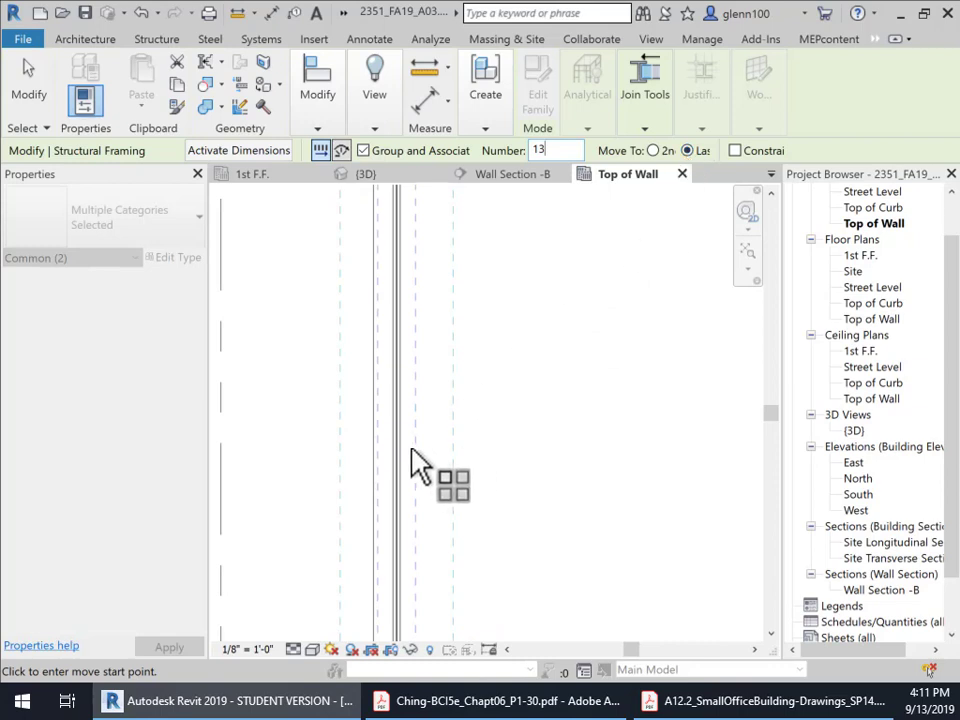
pyautogui.scroll(2, 417, 465)
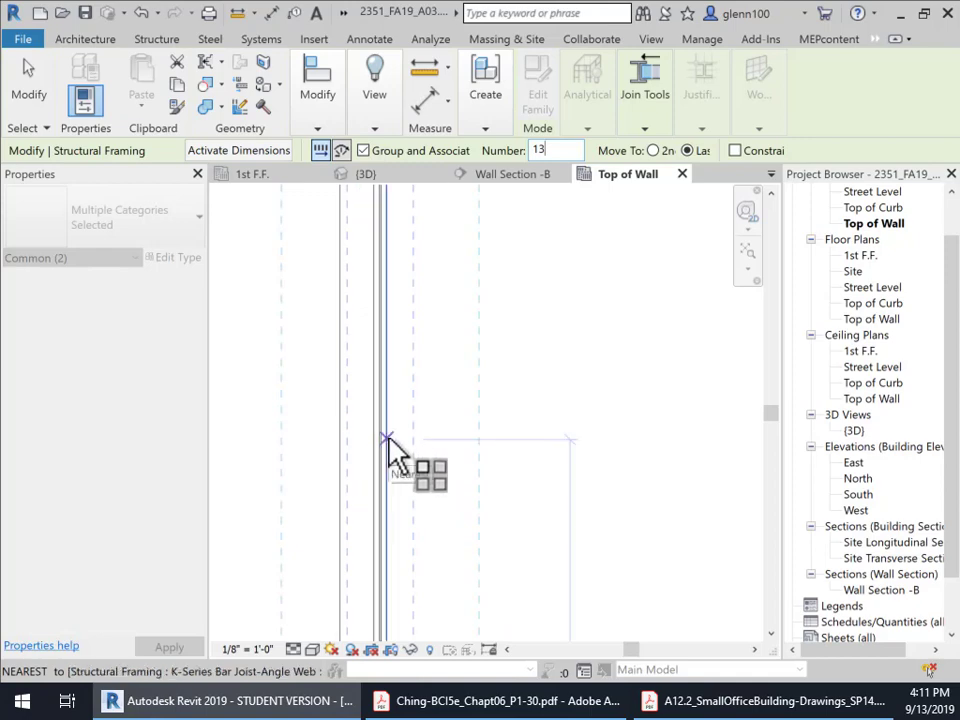
pyautogui.click(388, 440)
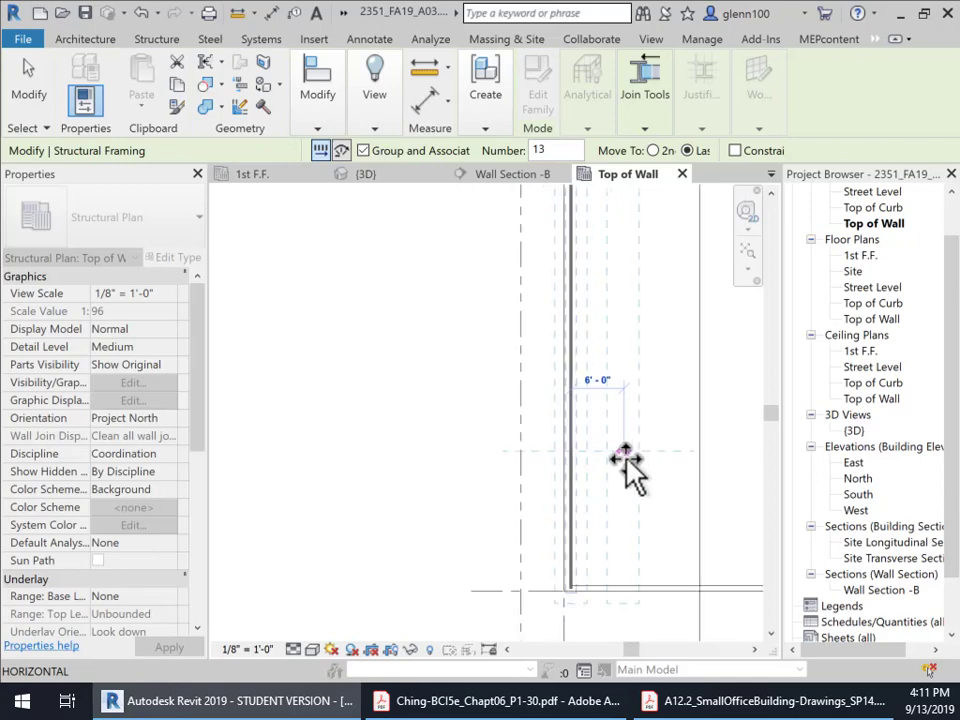
pyautogui.moveTo(625, 462); pyautogui.dragTo(260, 470, button='middle')
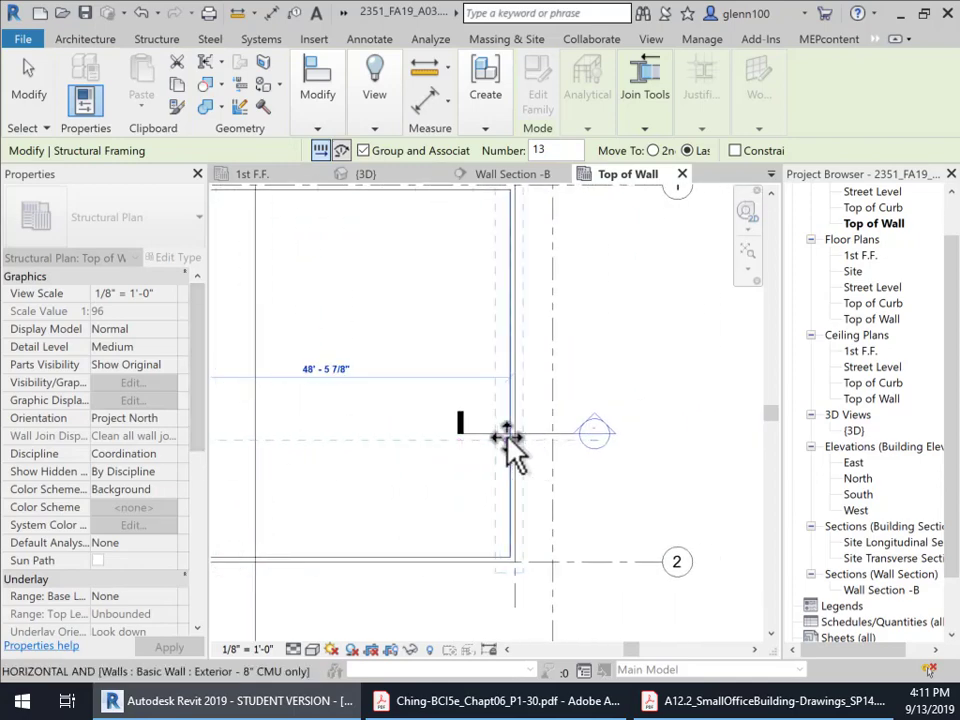
pyautogui.scroll(6, 506, 441)
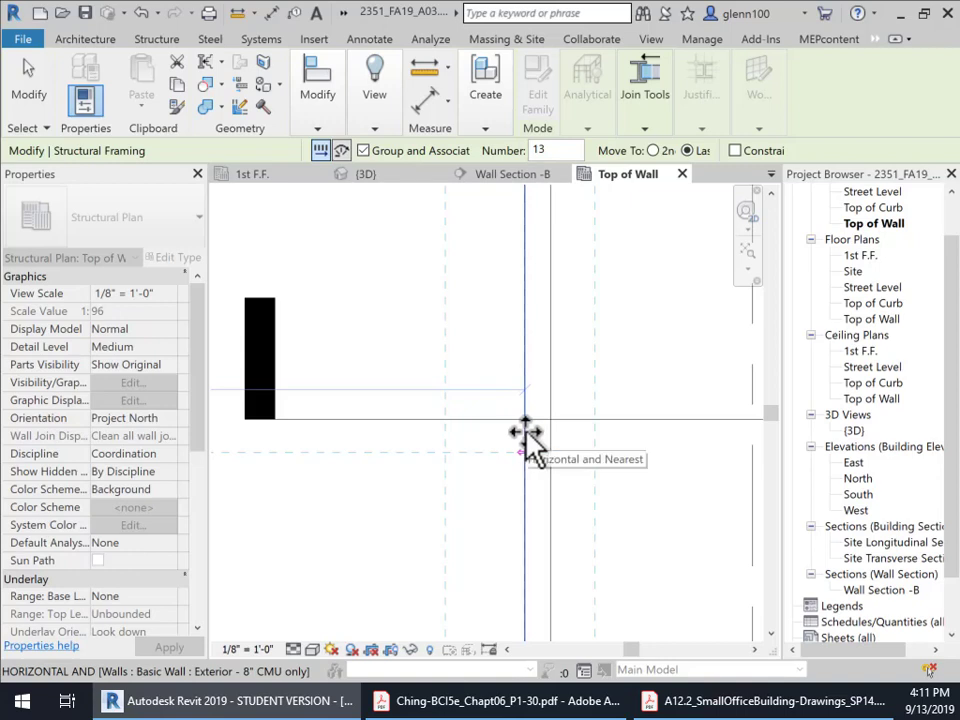
pyautogui.click(525, 432)
pyautogui.scroll(-2, 400, 495)
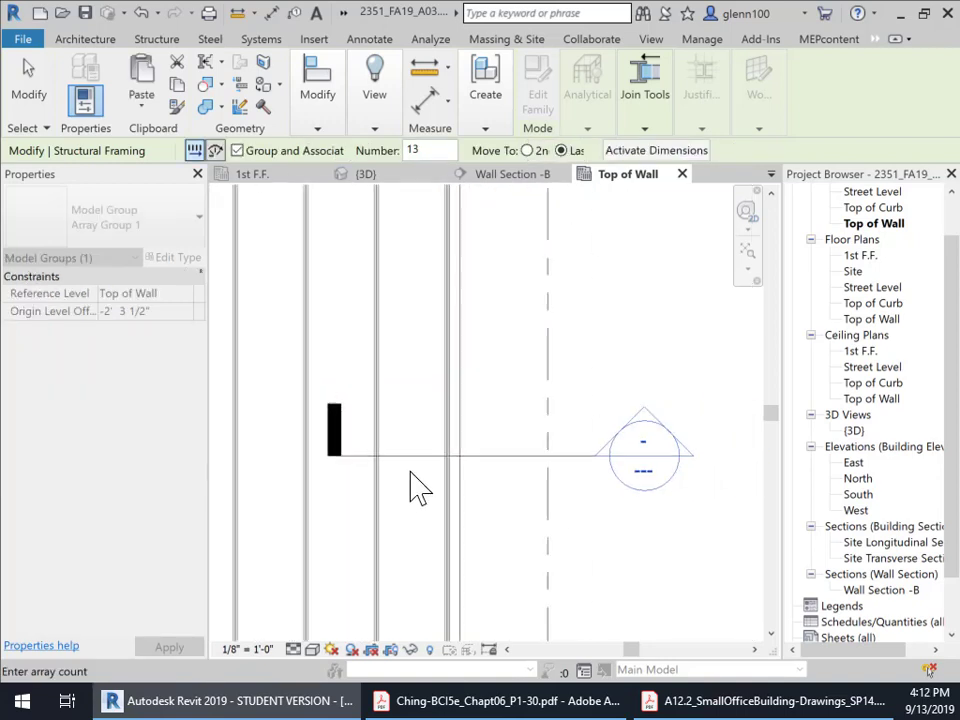
pyautogui.scroll(-2, 418, 487)
pyautogui.moveTo(480, 491); pyautogui.dragTo(649, 407, button='middle')
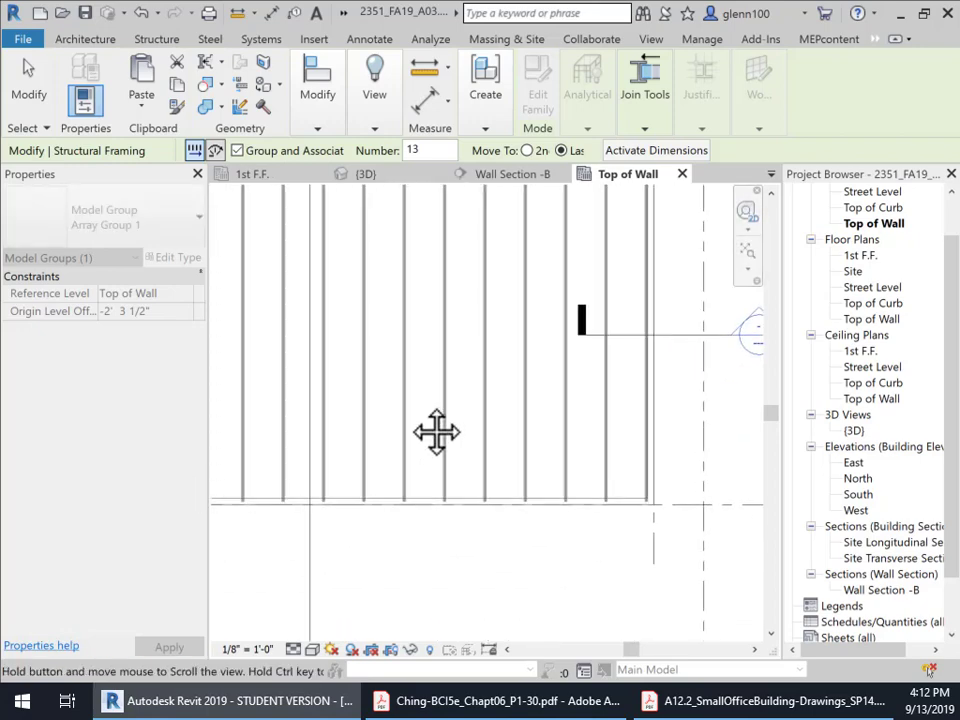
pyautogui.moveTo(436, 432); pyautogui.dragTo(489, 439, button='middle')
pyautogui.scroll(3, 489, 439)
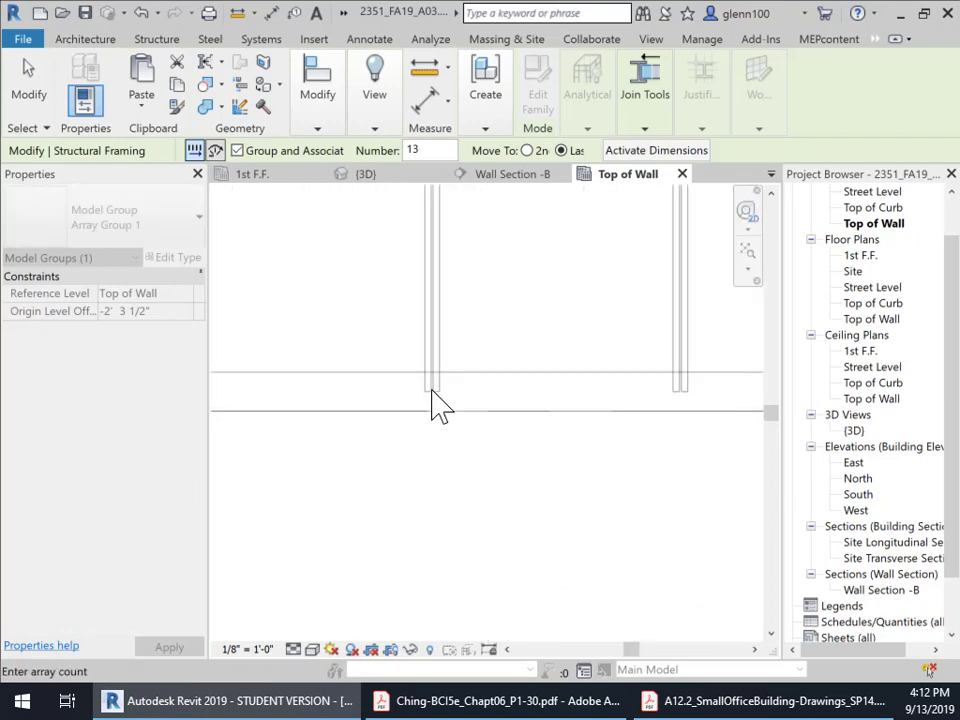
pyautogui.press('Return')
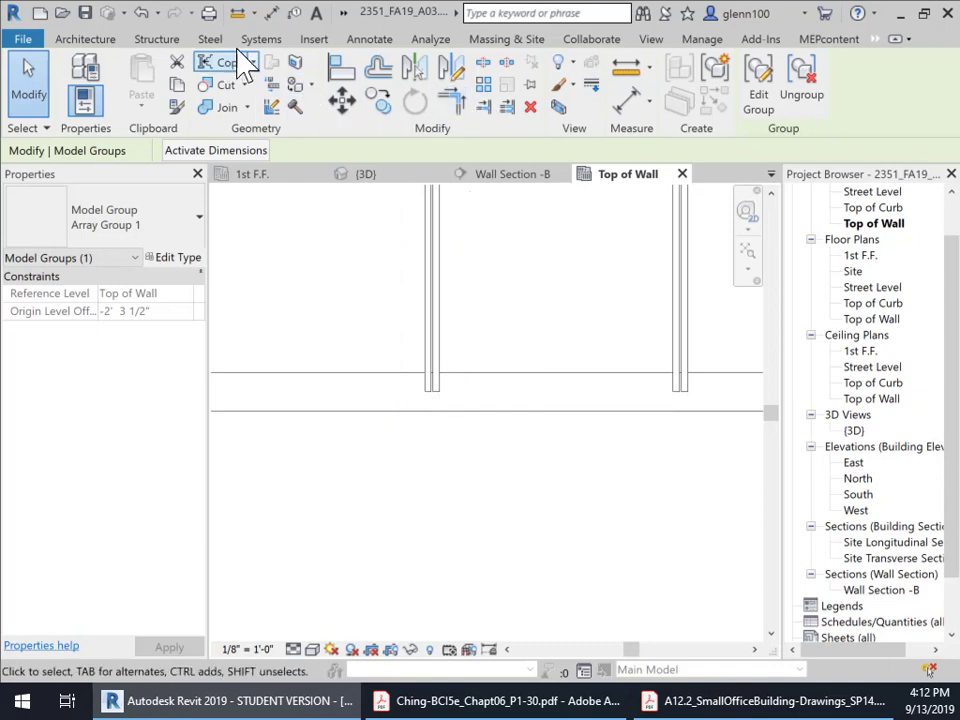
# Step: Measure the centre-to-centre spacing of two neighbouring joists with an aligned dimension, without placing it
pyautogui.click(271, 13)
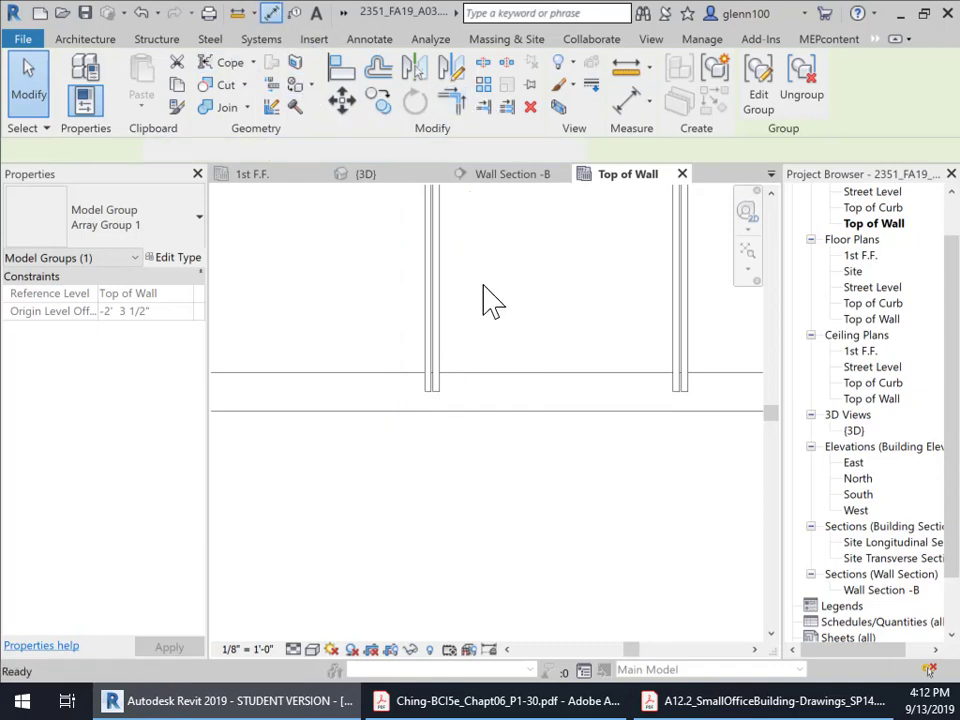
pyautogui.click(429, 382)
pyautogui.click(684, 394)
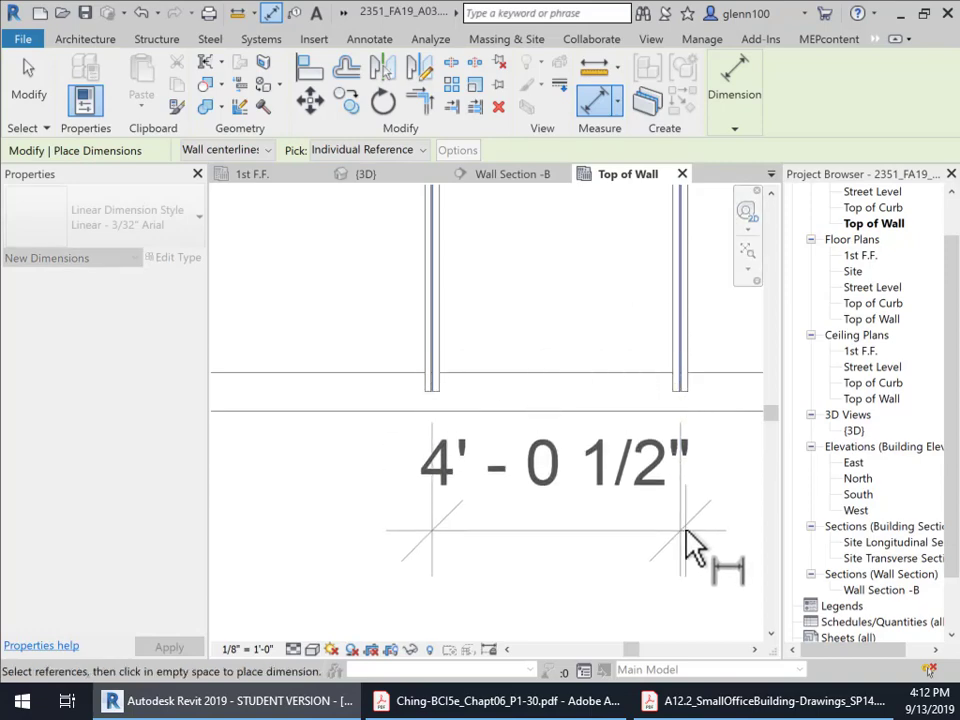
pyautogui.press('Escape')
pyautogui.press('Escape')
# Step: Open Wall Section -B from its marker in the plan and examine how the last joist sits beside the CMU wall
pyautogui.scroll(-2, 606, 525)
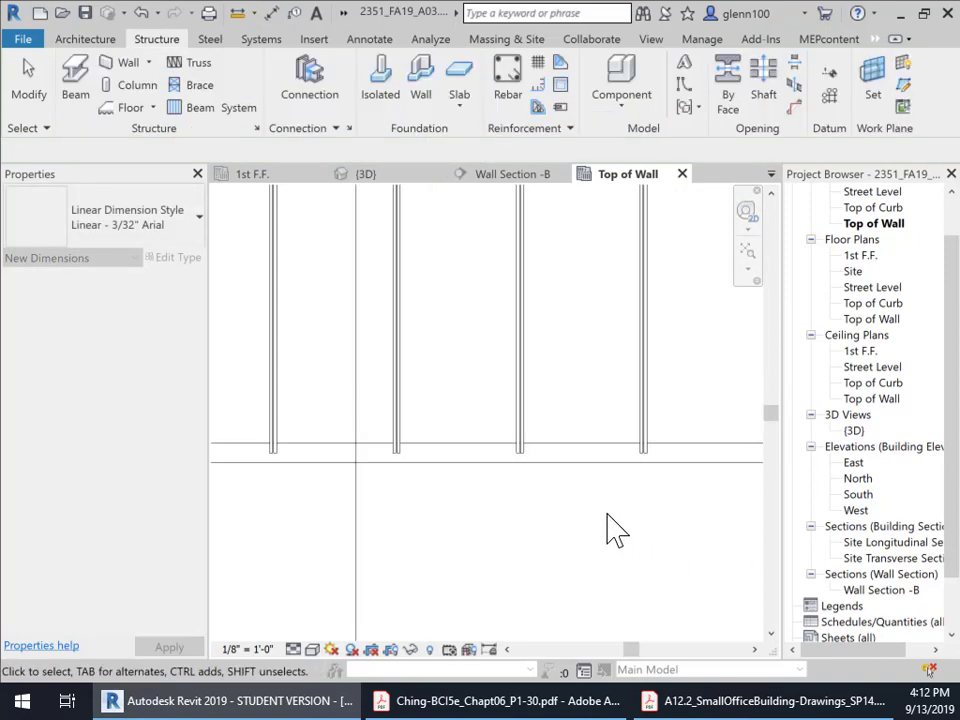
pyautogui.moveTo(634, 497); pyautogui.dragTo(459, 498, button='middle')
pyautogui.scroll(-3, 446, 480)
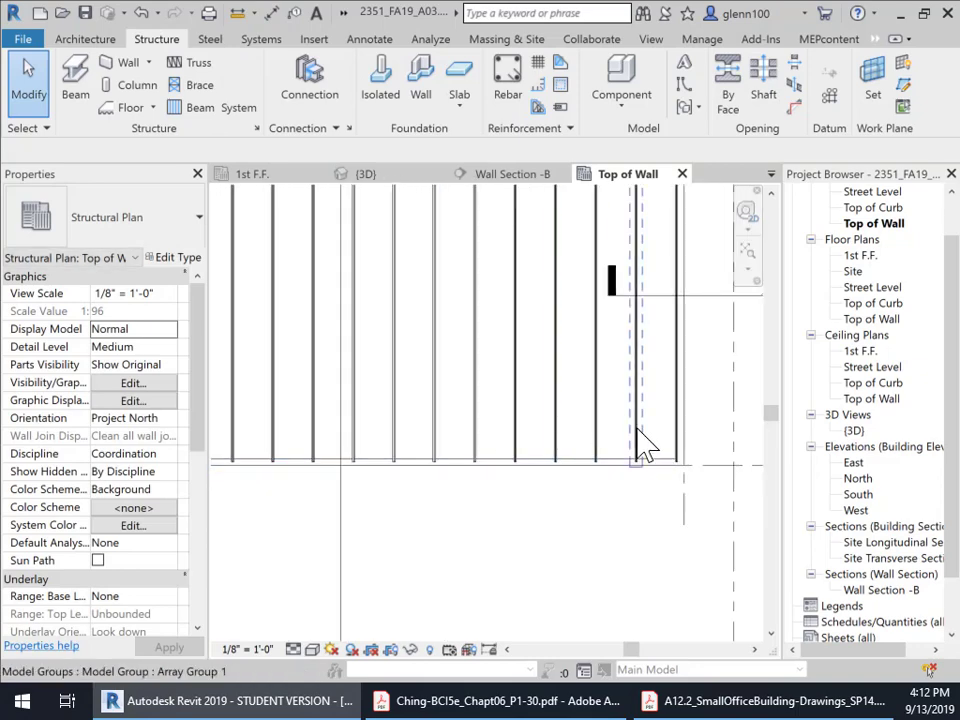
pyautogui.moveTo(643, 444); pyautogui.dragTo(583, 451, button='middle')
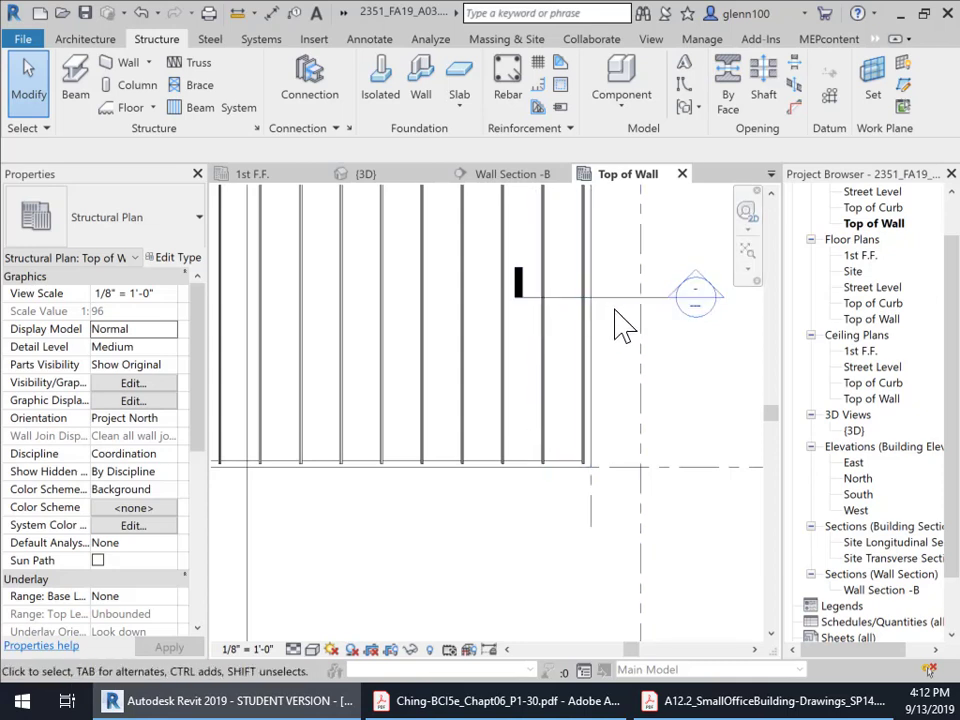
pyautogui.doubleClick(700, 312)
pyautogui.scroll(3, 630, 335)
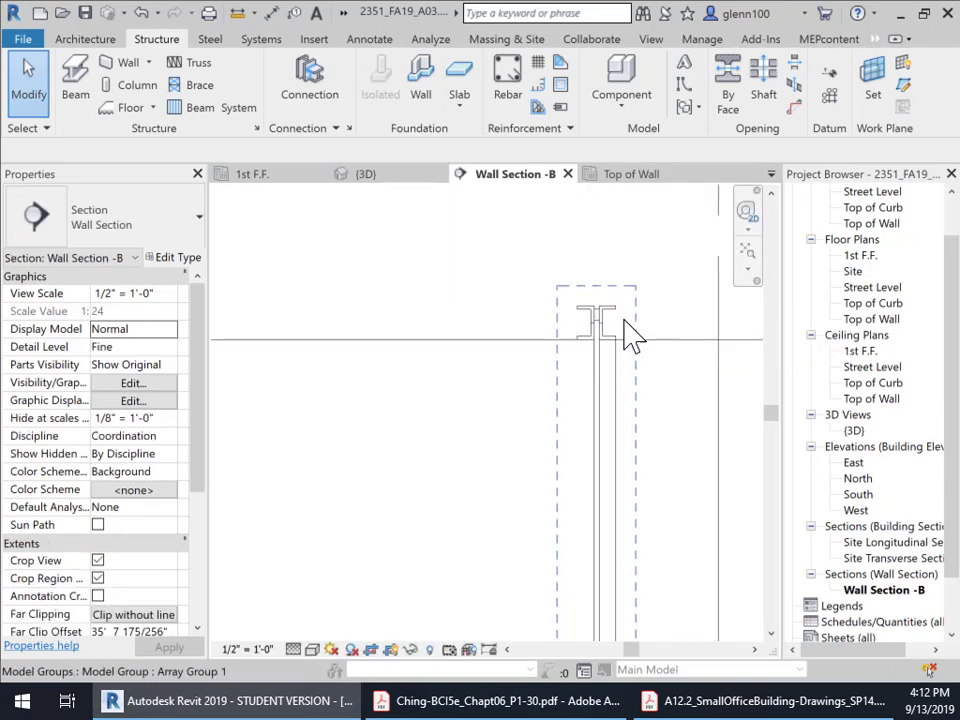
pyautogui.scroll(2, 614, 385)
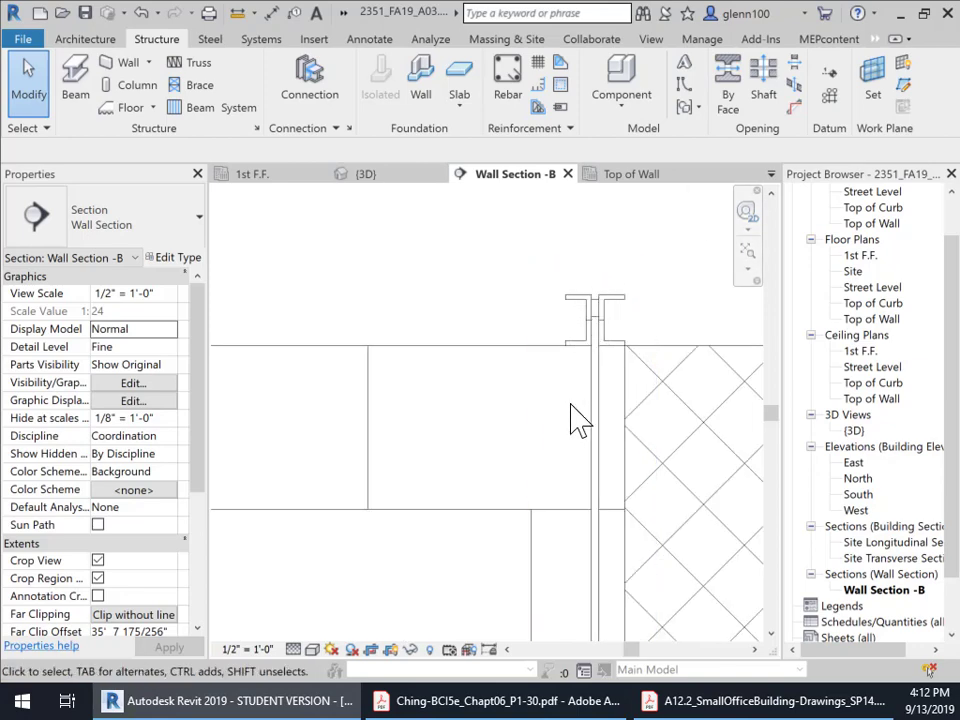
pyautogui.scroll(-3, 524, 449)
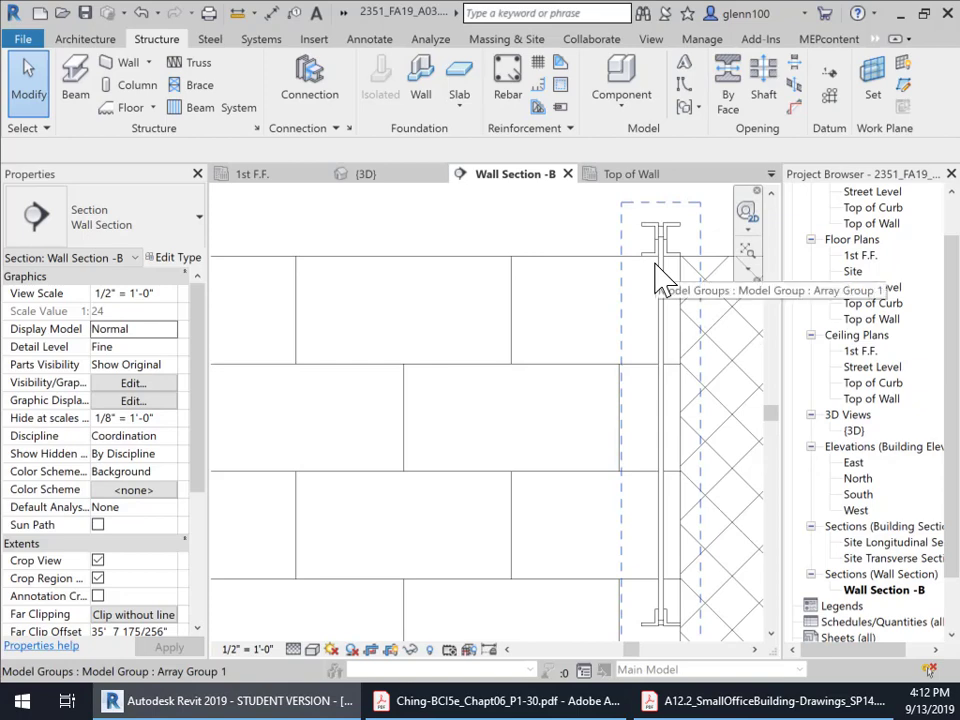
# Step: Switch to the Ching chapter 6 PDF, examine the bearing plate and bond beam detail on page 13, and return to Revit
pyautogui.click(505, 701)
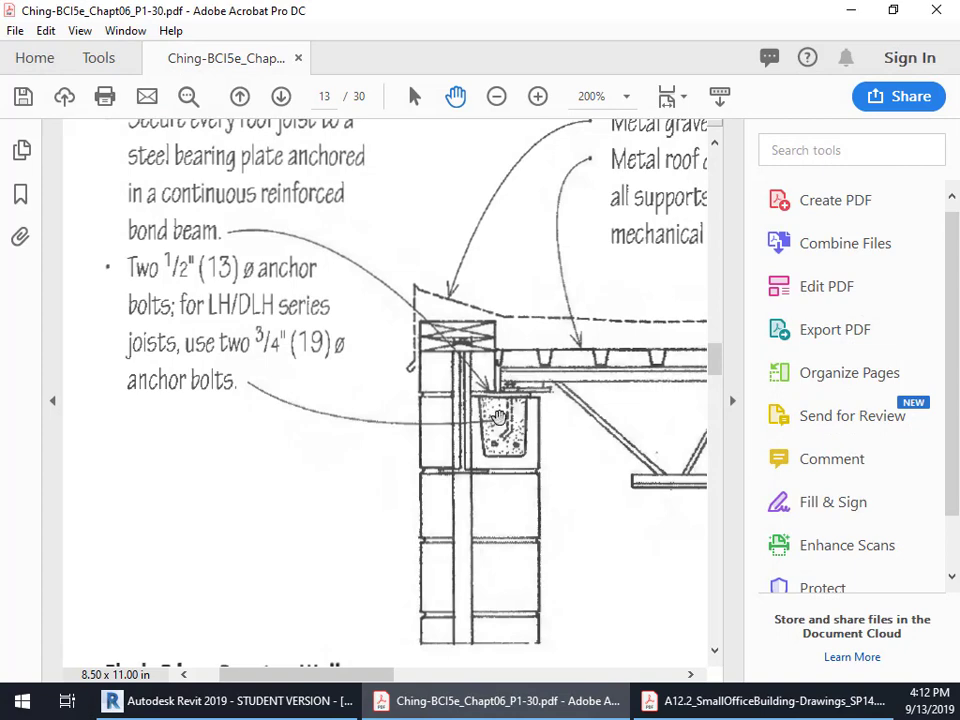
pyautogui.scroll(5, 527, 438)
pyautogui.scroll(-5, 527, 438)
pyautogui.click(852, 11)
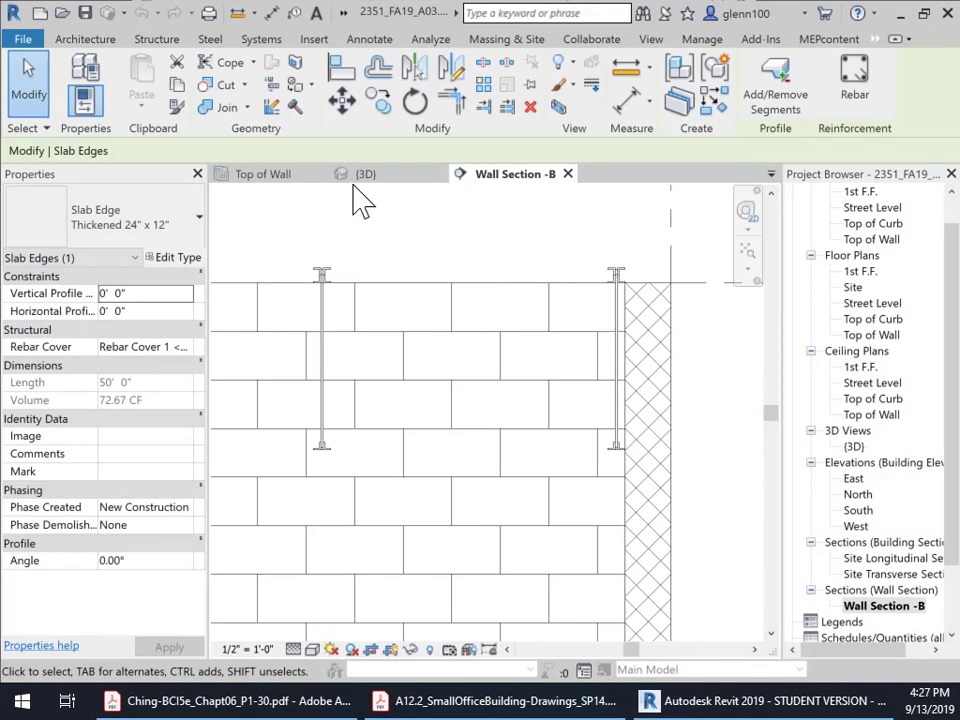
# Step: Return to the Top of Wall structural plan and ungroup the sixth joist from the west wall
pyautogui.click(289, 186)
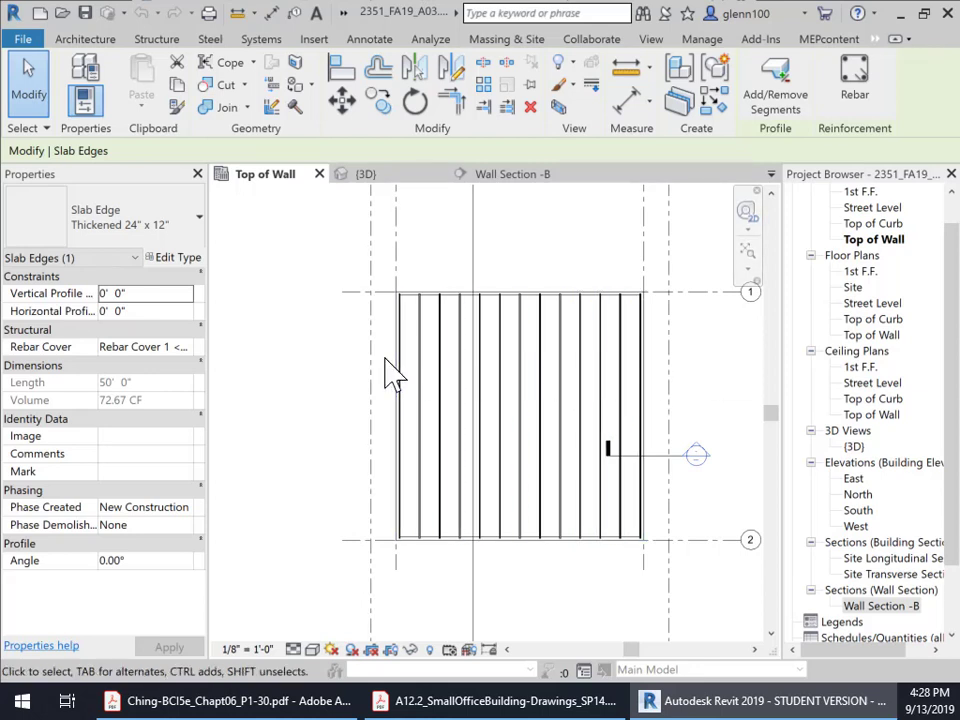
pyautogui.click(507, 382)
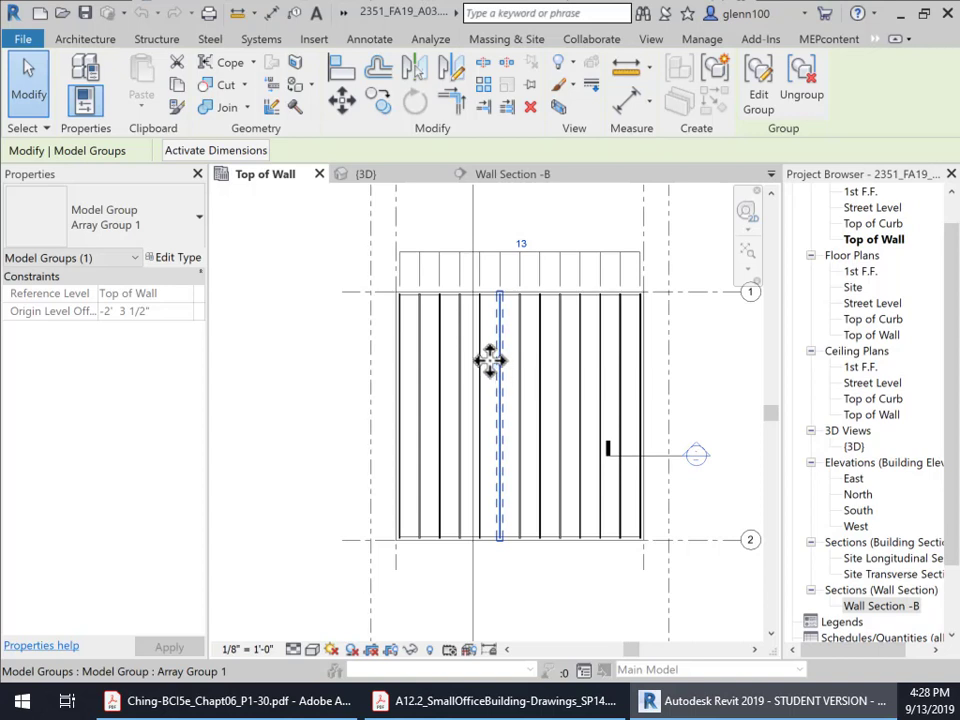
pyautogui.click(814, 104)
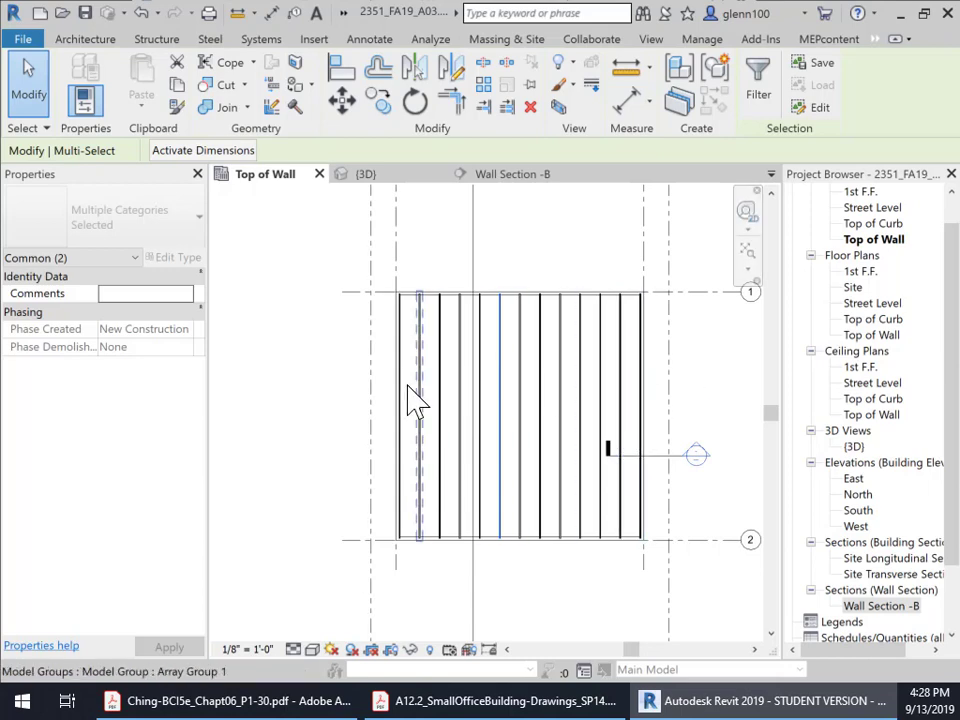
# Step: Select all remaining instances of Array Group 1 in the entire project and ungroup them
pyautogui.click(447, 402)
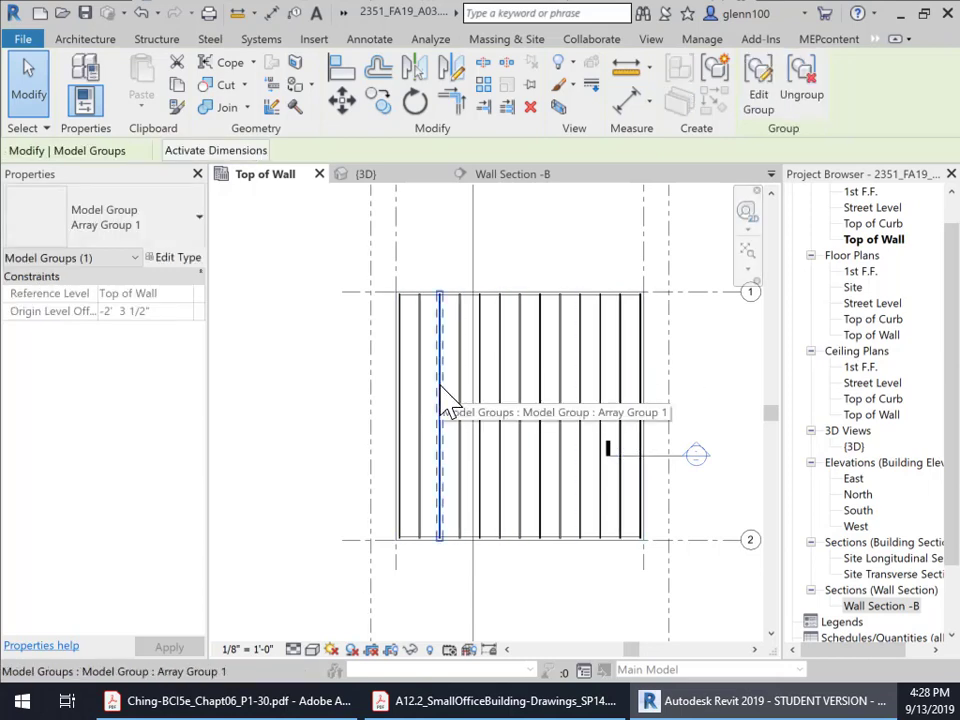
pyautogui.rightClick(634, 386)
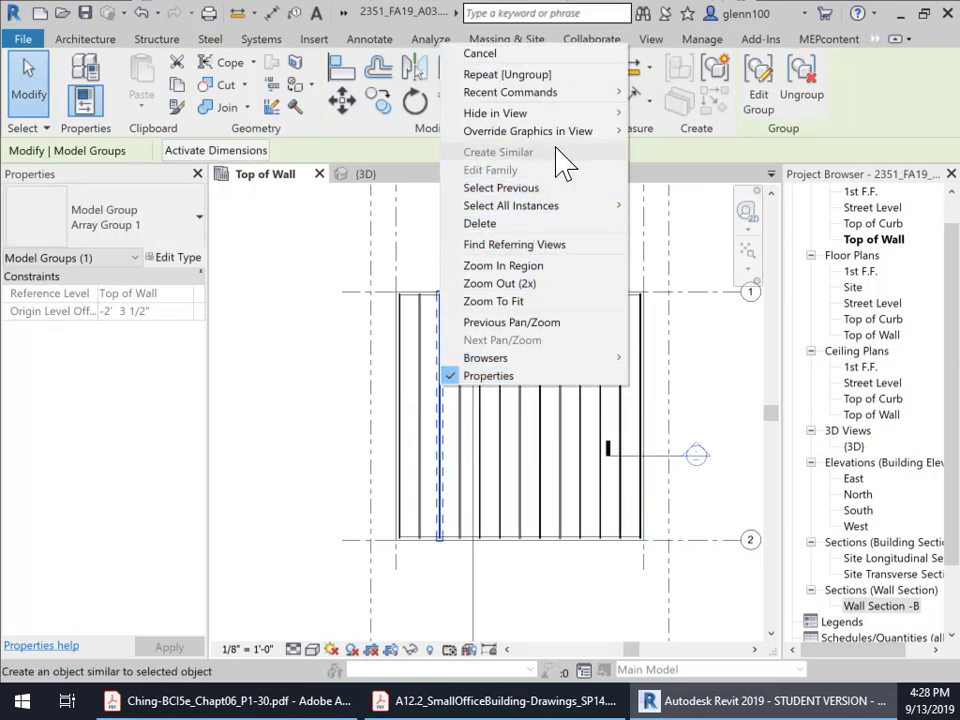
pyautogui.moveTo(555, 208)
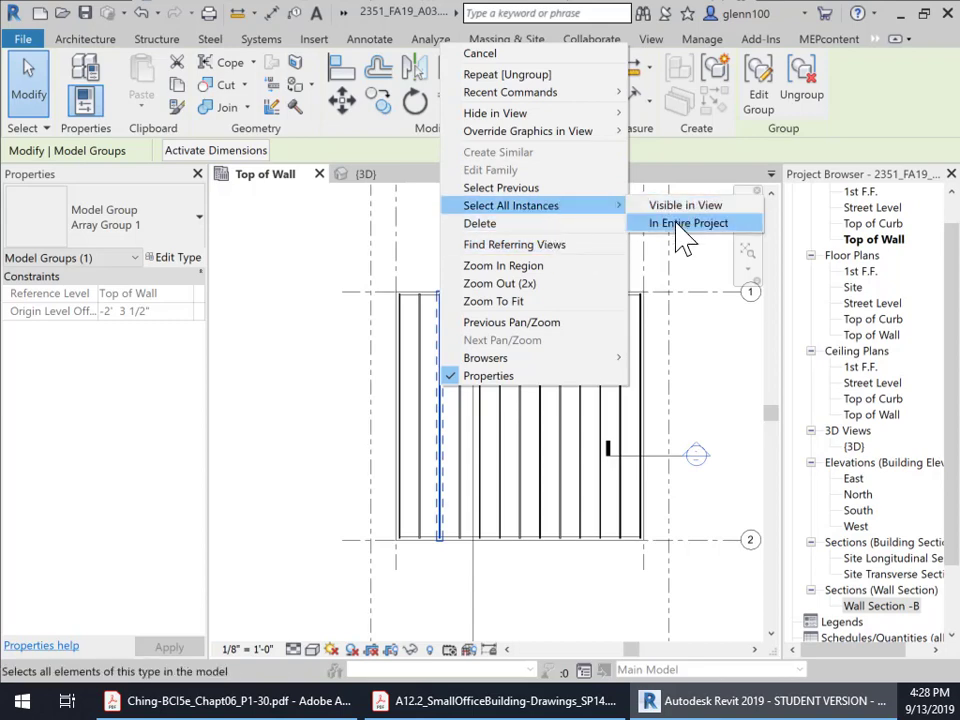
pyautogui.click(688, 223)
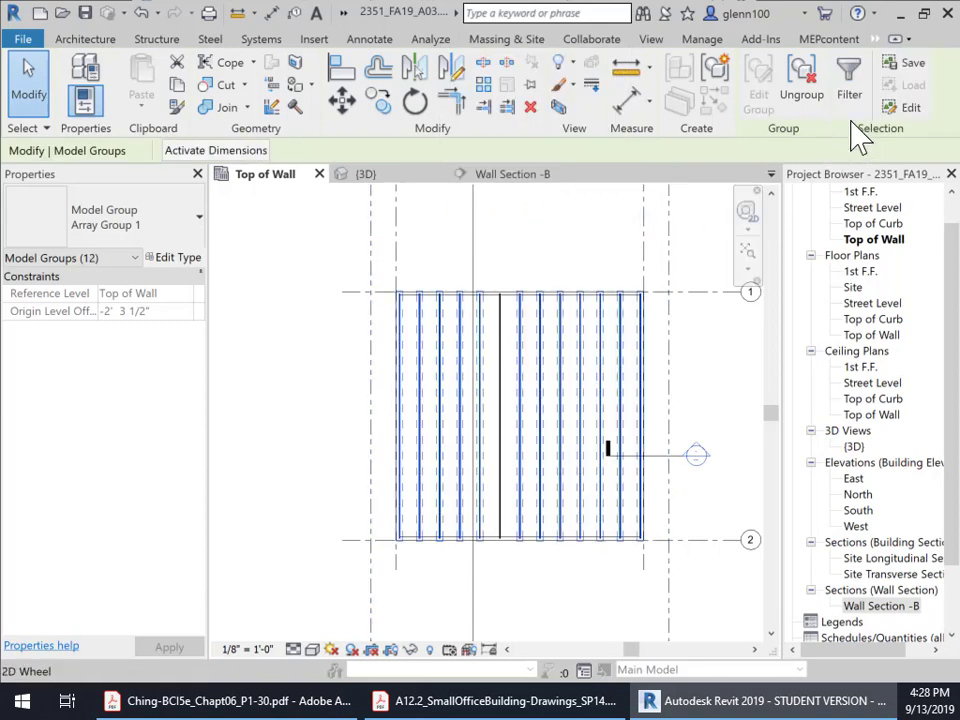
pyautogui.click(803, 88)
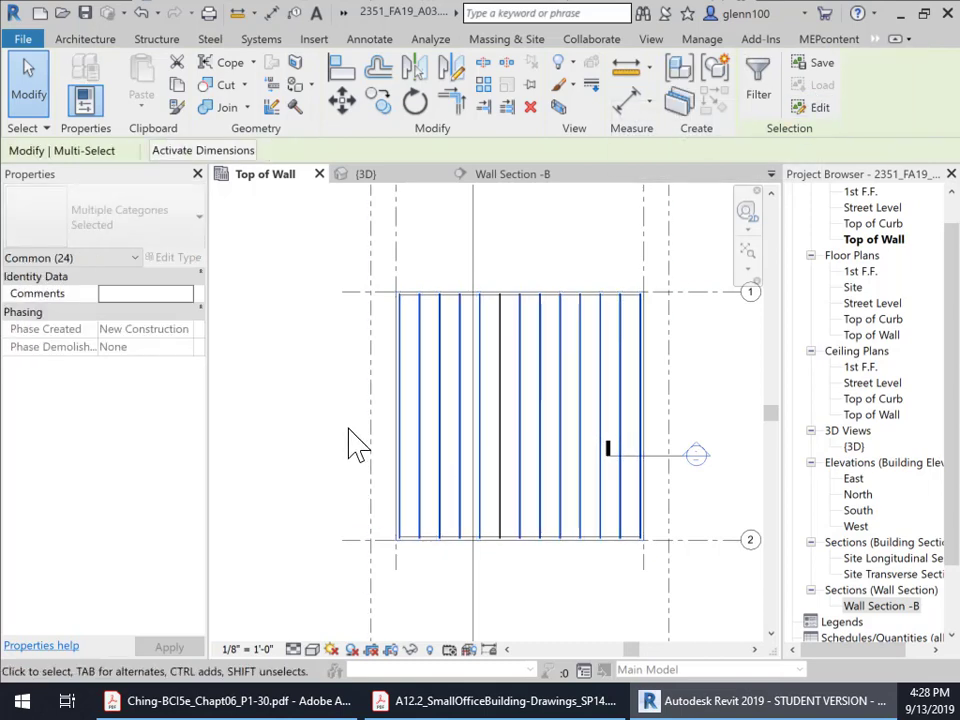
pyautogui.rightClick(459, 411)
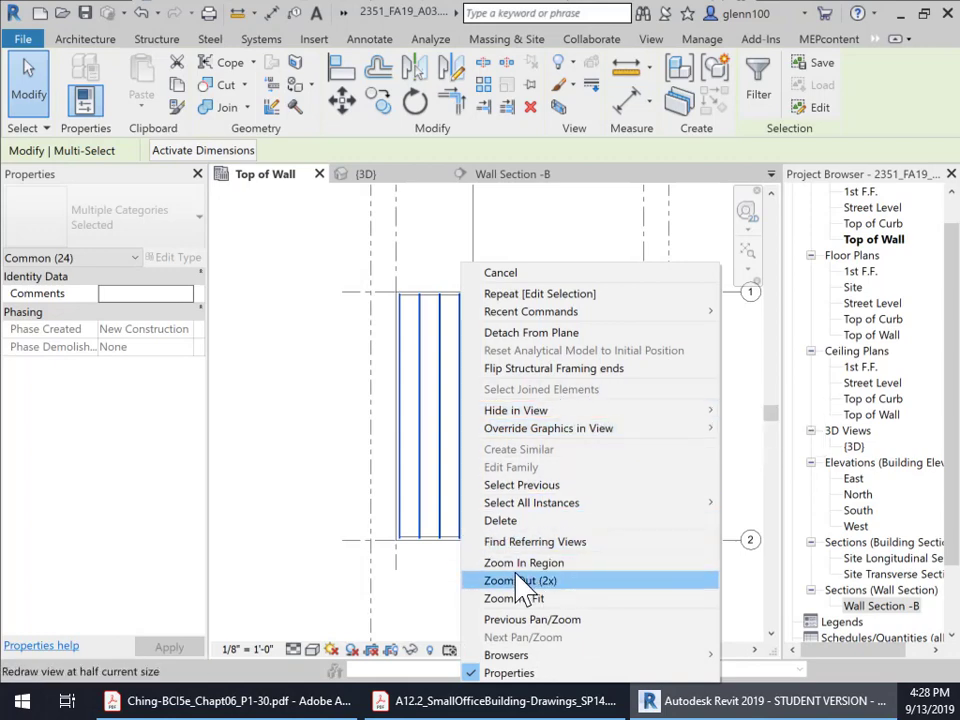
pyautogui.click(350, 418)
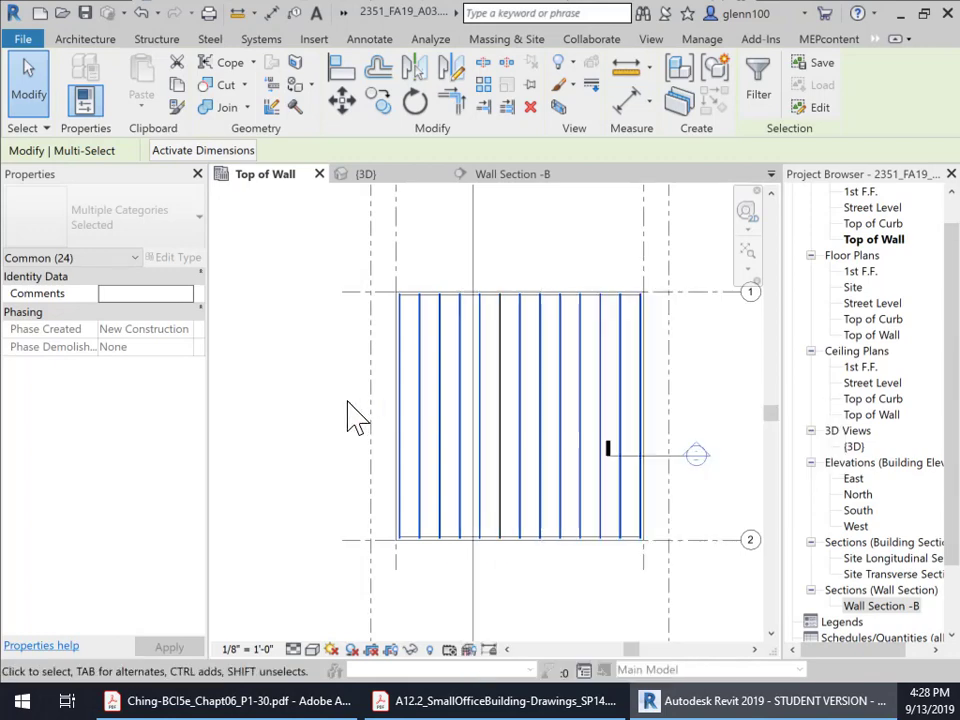
pyautogui.click(338, 406)
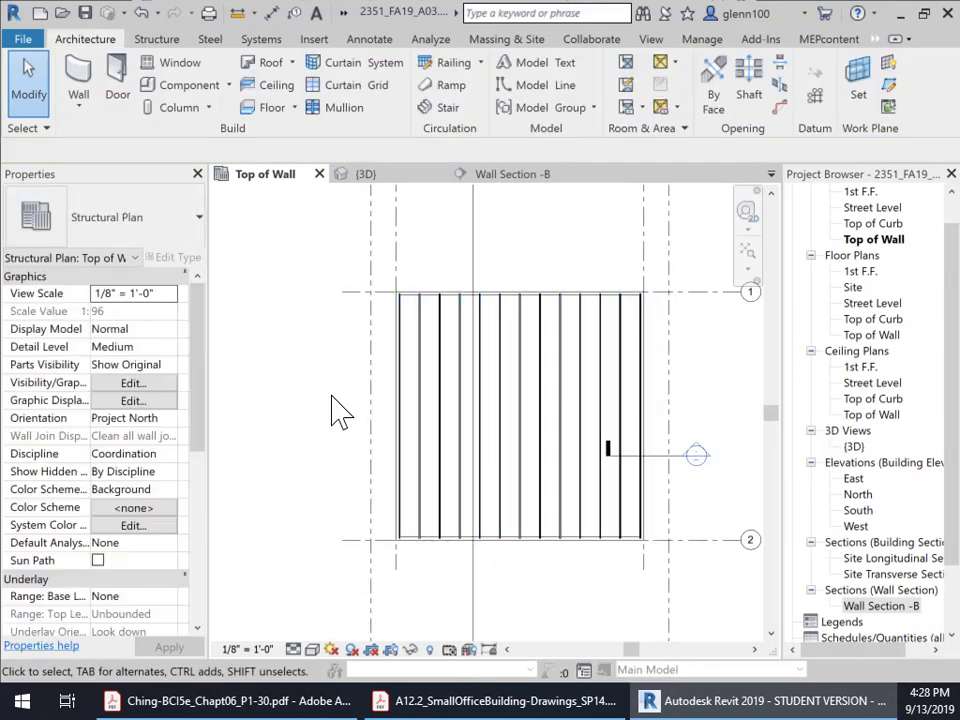
# Step: Select all instances of the 30K12 bar joist in the entire project and set their z Offset Value to 3"
pyautogui.rightClick(505, 405)
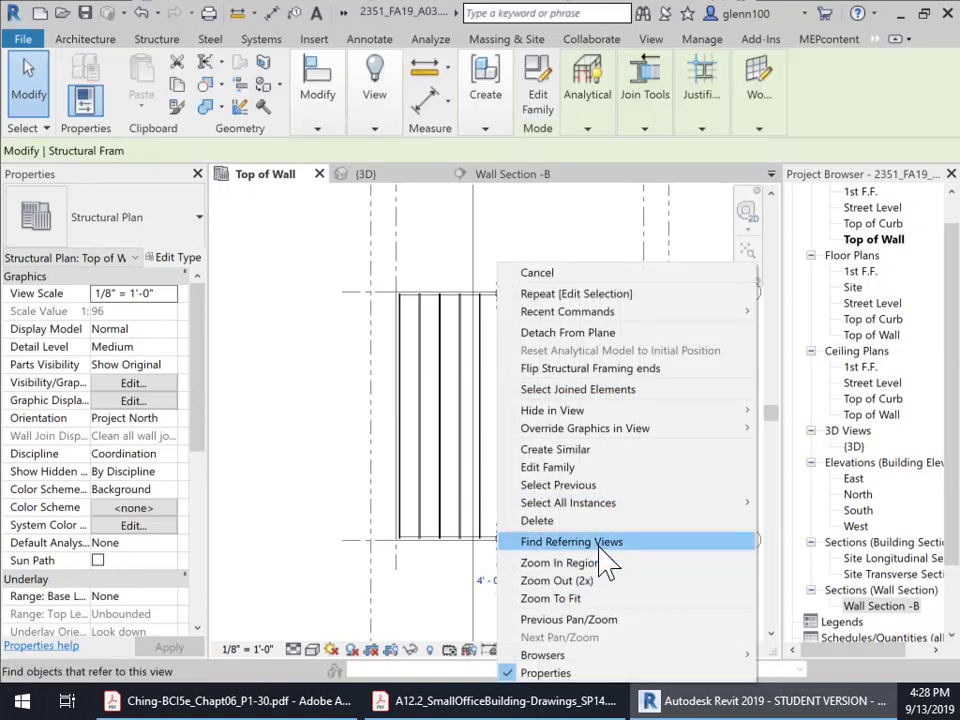
pyautogui.moveTo(617, 503)
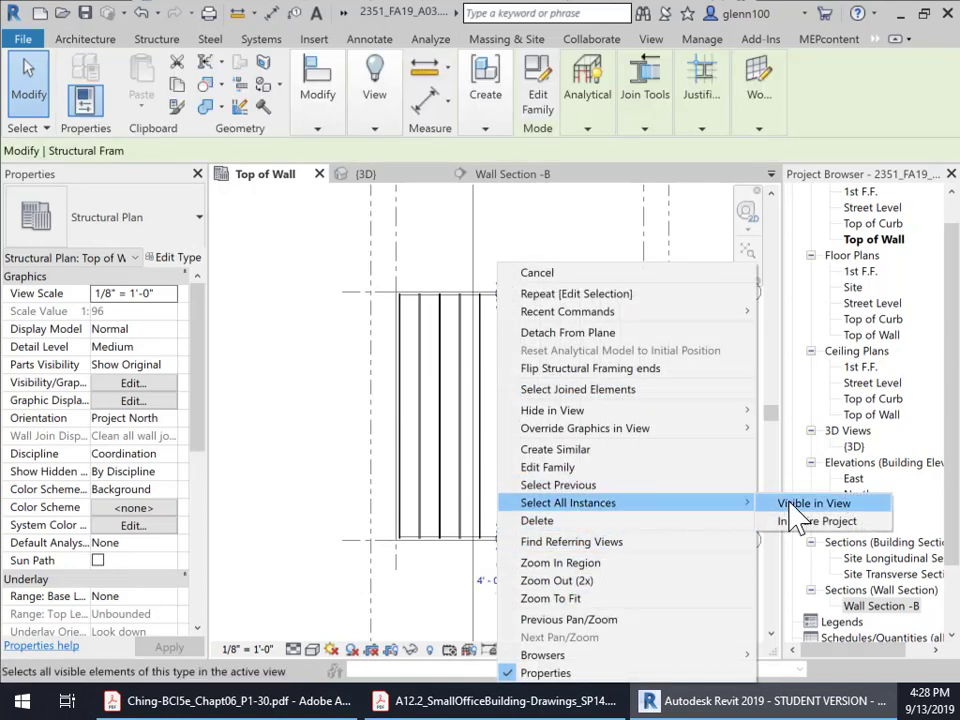
pyautogui.click(808, 522)
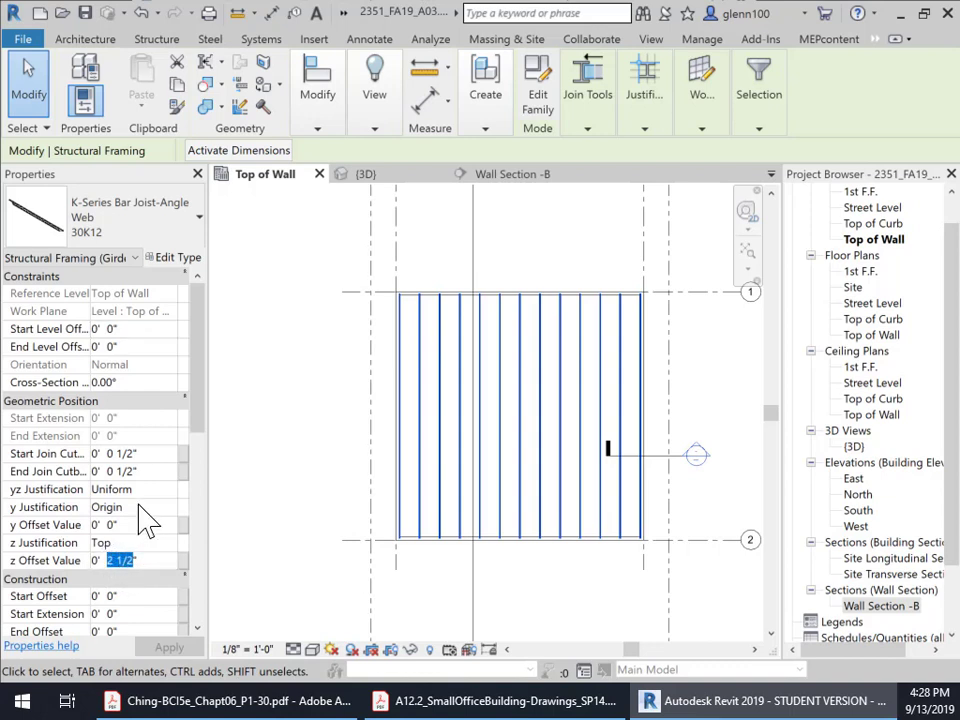
pyautogui.write('"')
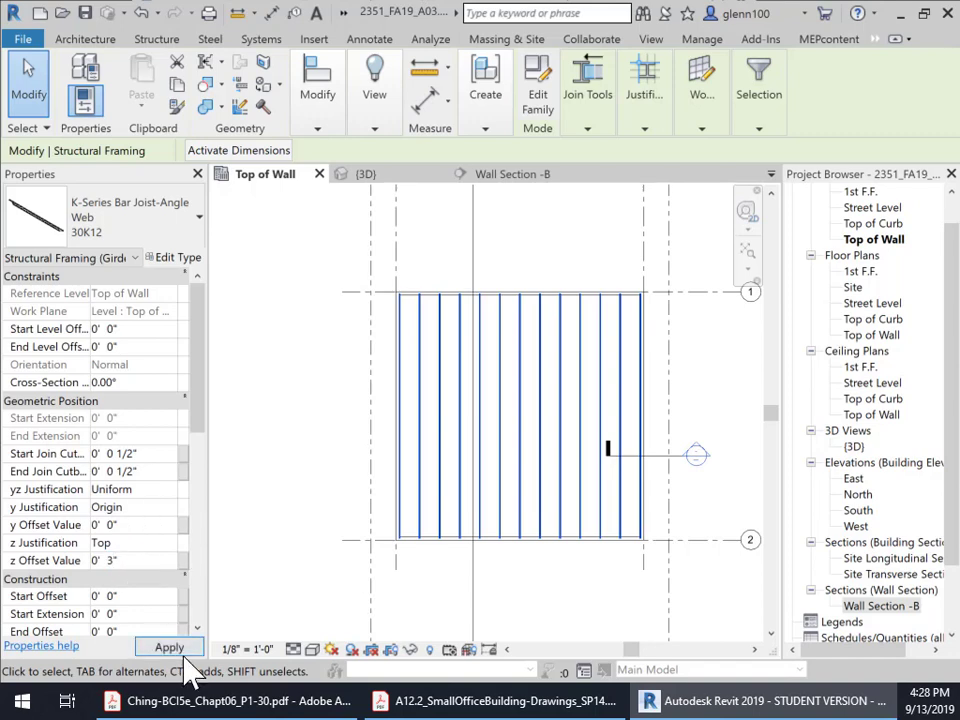
pyautogui.click(170, 648)
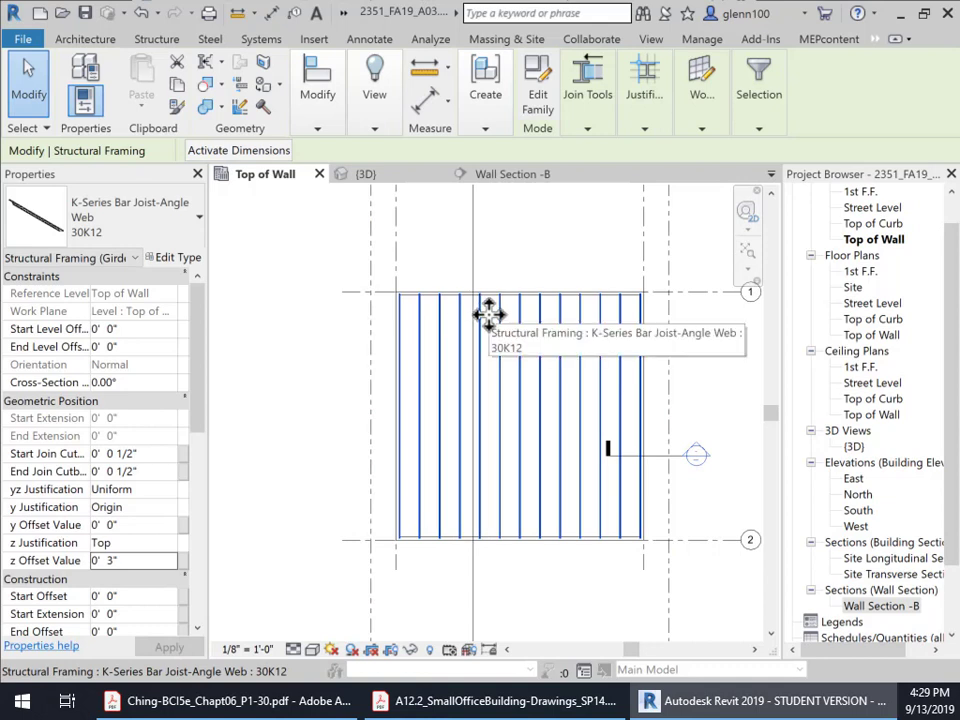
# Step: Switch to Wall Section -B and examine how high the joists' top chords and bearing seats sit relative to the top of the CMU wall
pyautogui.click(527, 196)
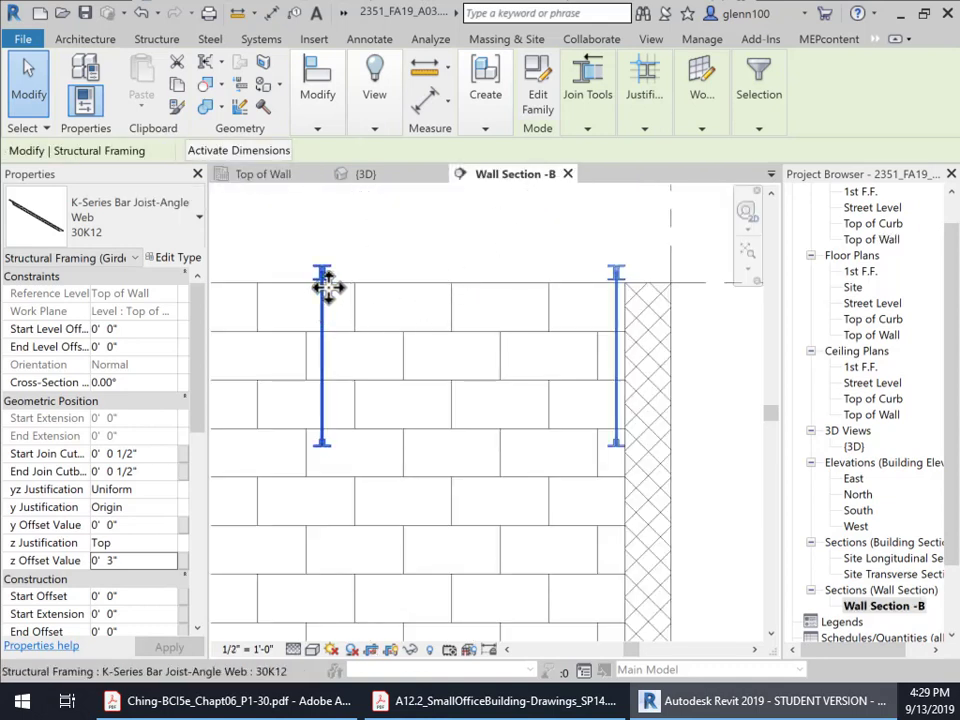
pyautogui.scroll(2, 325, 288)
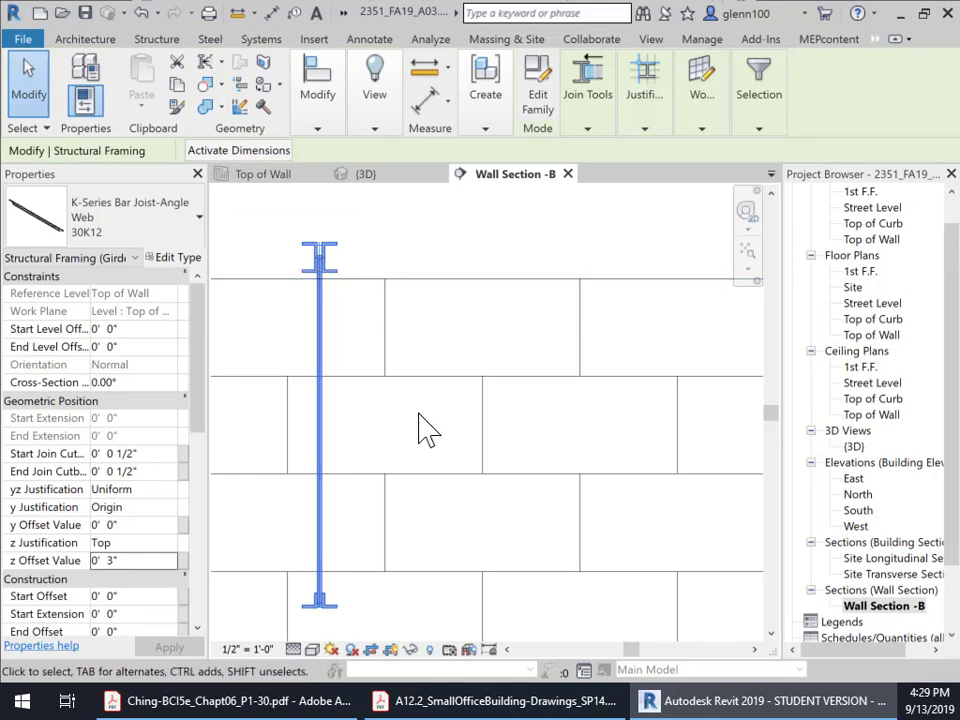
pyautogui.scroll(-2, 463, 405)
pyautogui.scroll(-2, 467, 409)
pyautogui.moveTo(525, 392); pyautogui.dragTo(546, 349, button='middle')
pyautogui.scroll(1, 546, 349)
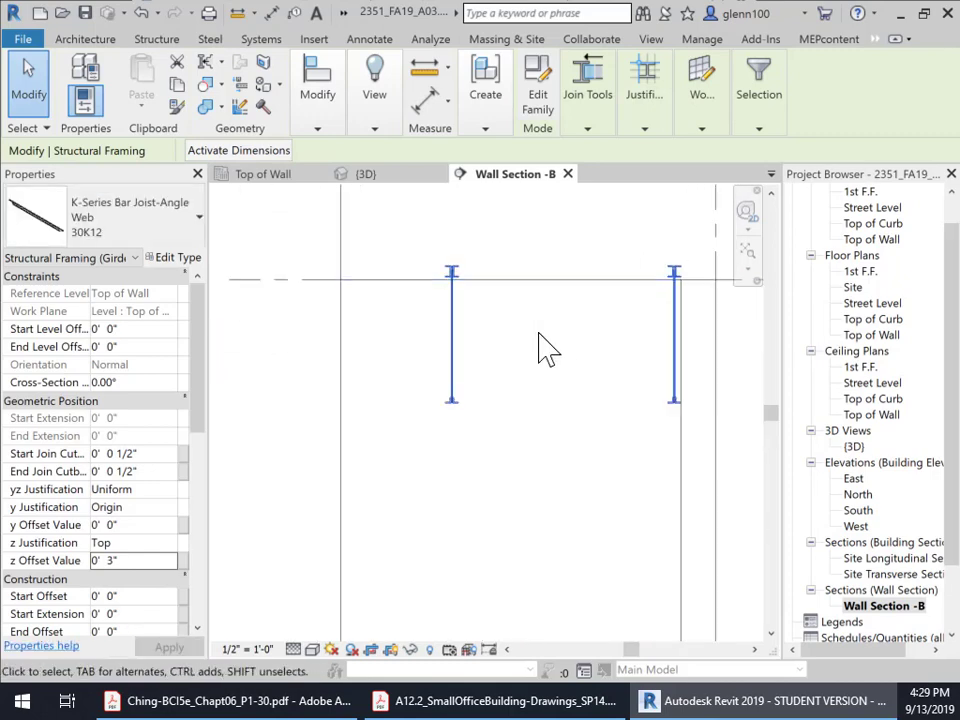